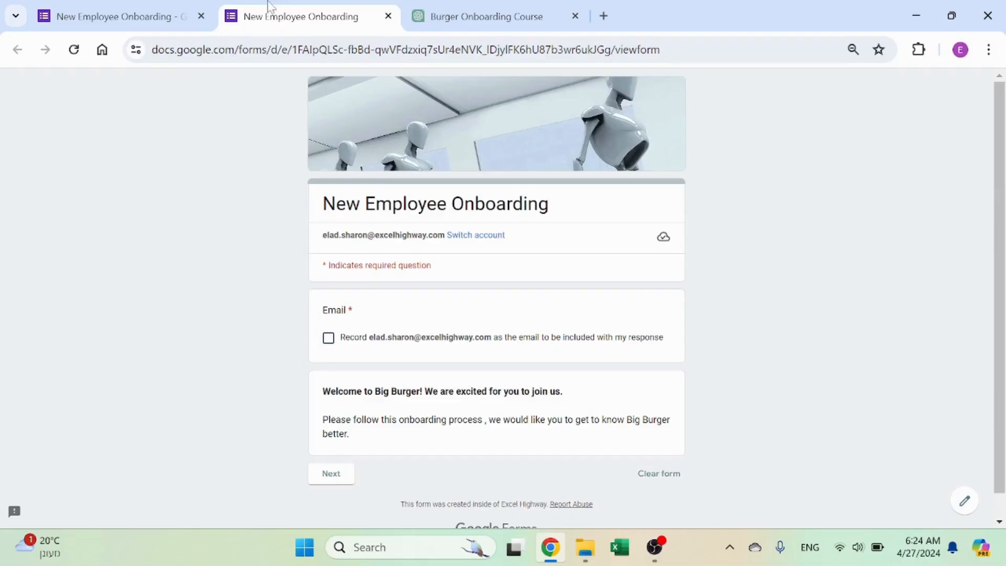
Agree to record the account's email with the response and continue to the Introduction to Big Burger section
click(328, 339)
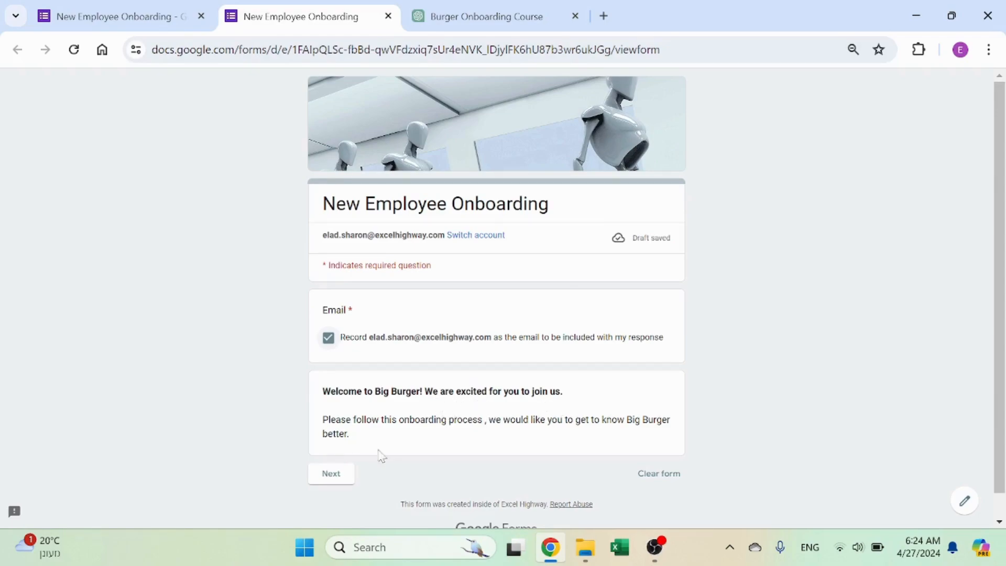
click(331, 473)
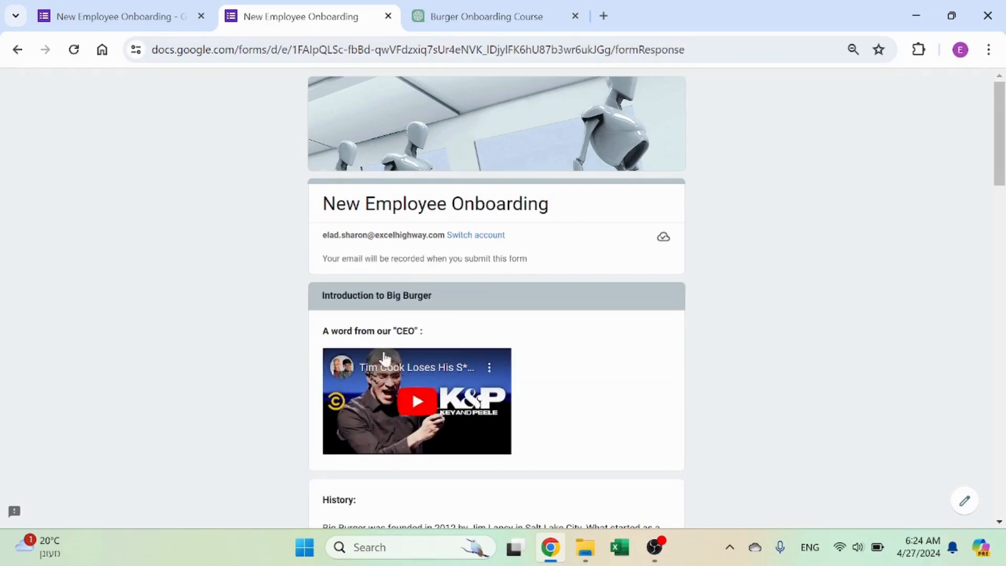
Play the "A word from our CEO" video, skip ahead a little and pause it
click(412, 406)
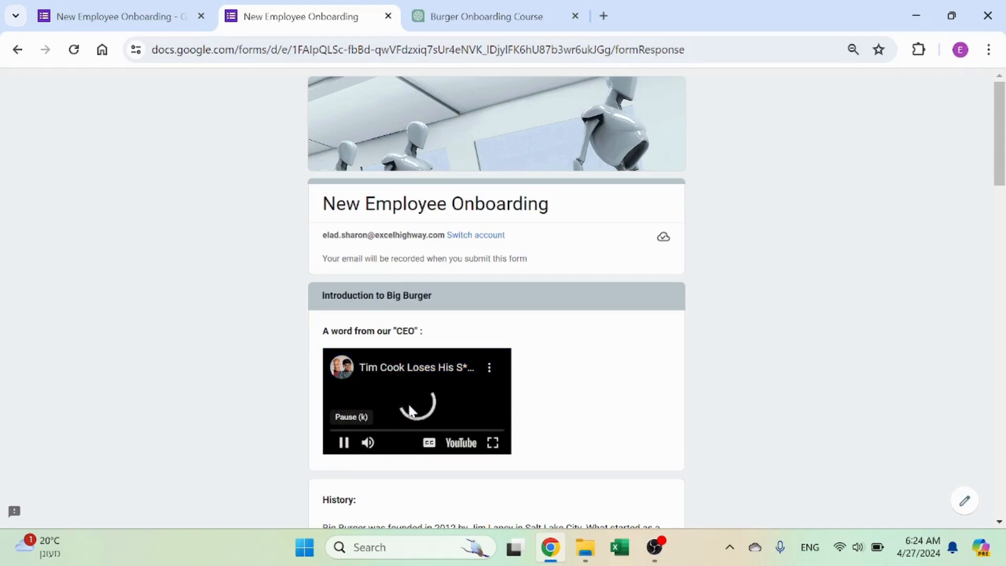
click(356, 434)
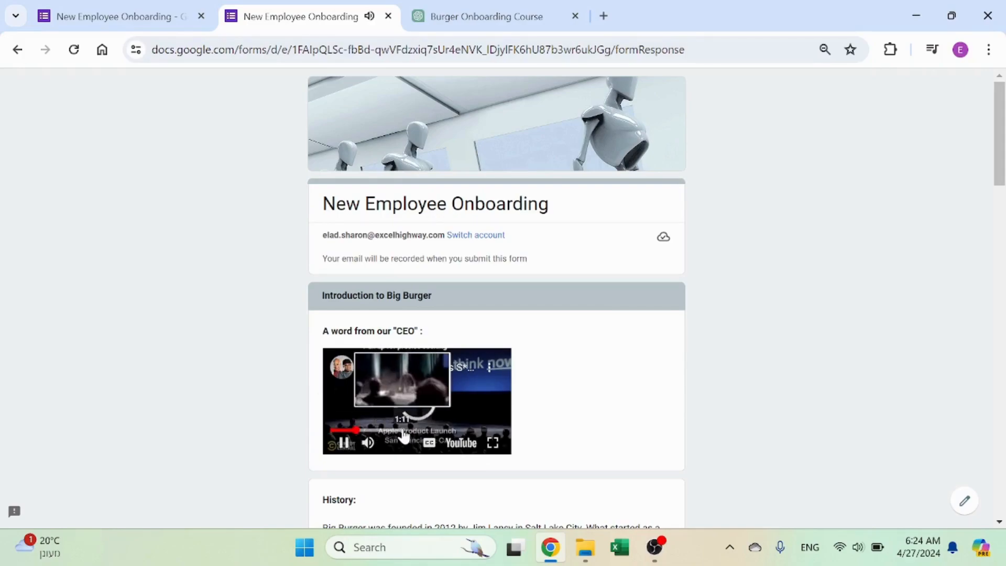
click(355, 445)
Read through the History, Mission and Values blocks of the Introduction to Big Burger section
scroll(254, 327, down, 1)
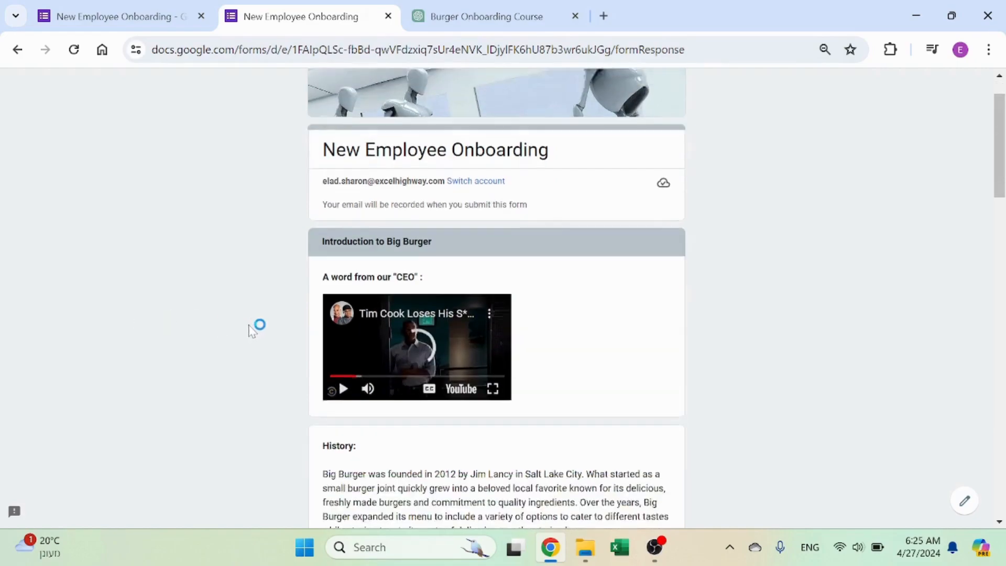
scroll(274, 329, down, 3)
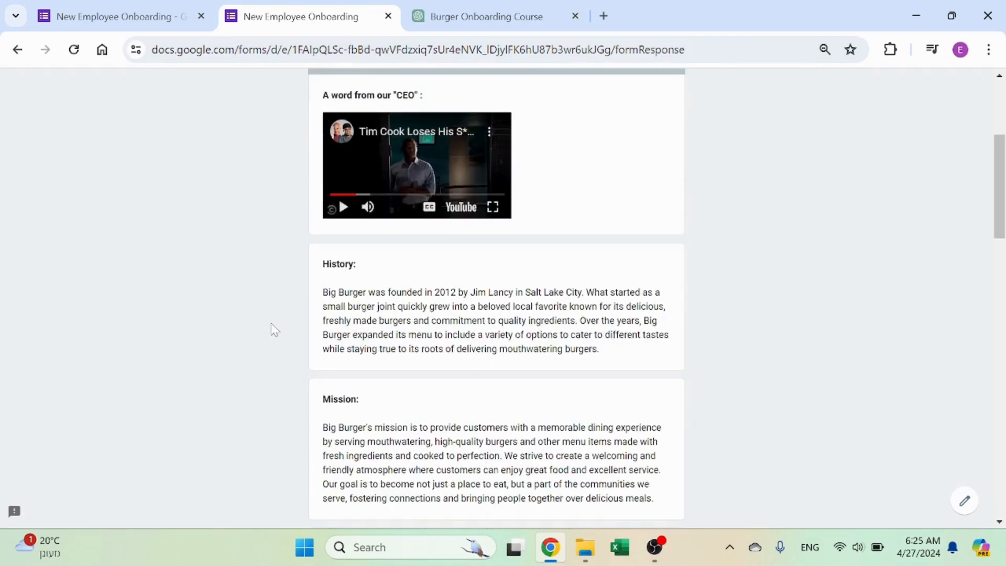
scroll(267, 299, down, 3)
scroll(435, 210, up, 2)
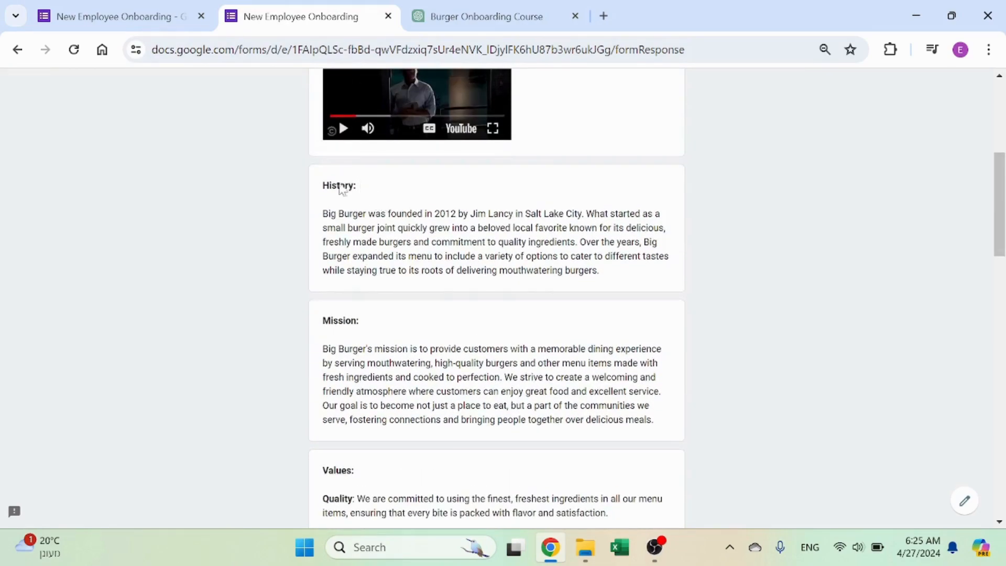
scroll(419, 337, down, 1)
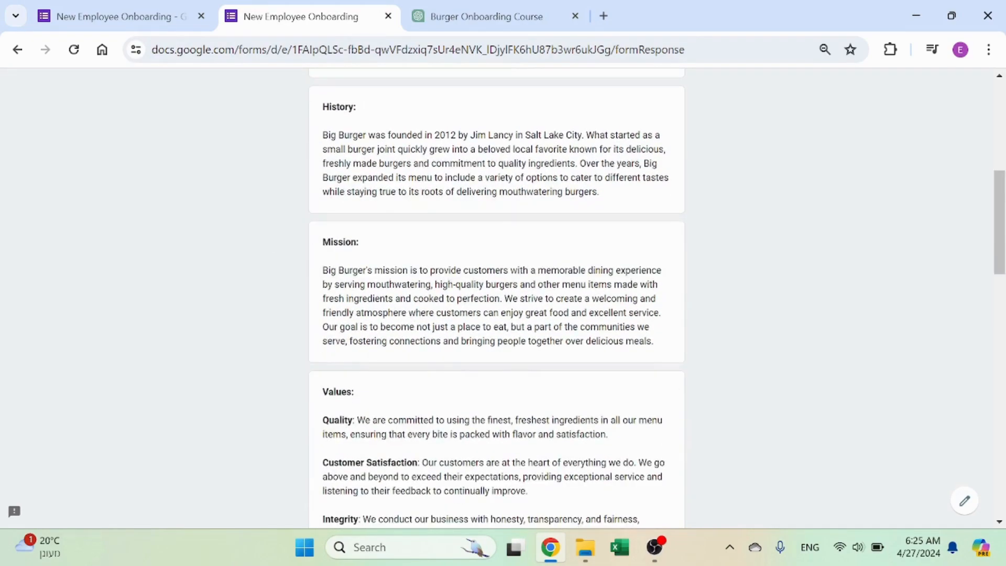
scroll(420, 337, down, 1)
scroll(497, 298, down, 1)
scroll(413, 355, down, 2)
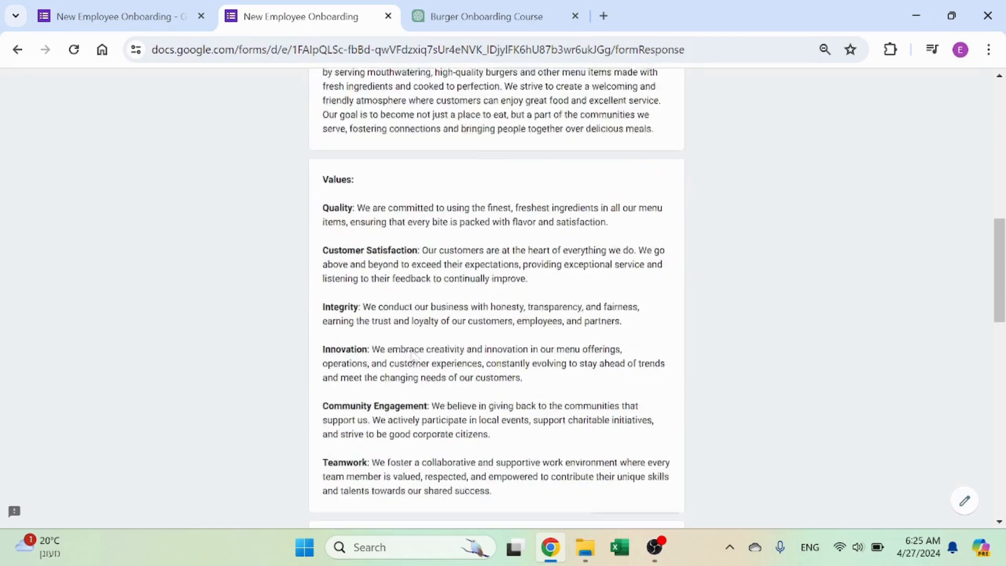
Switch to the Burger Onboarding Course chat in ChatGPT to view the source text, and return to the form preview
click(448, 7)
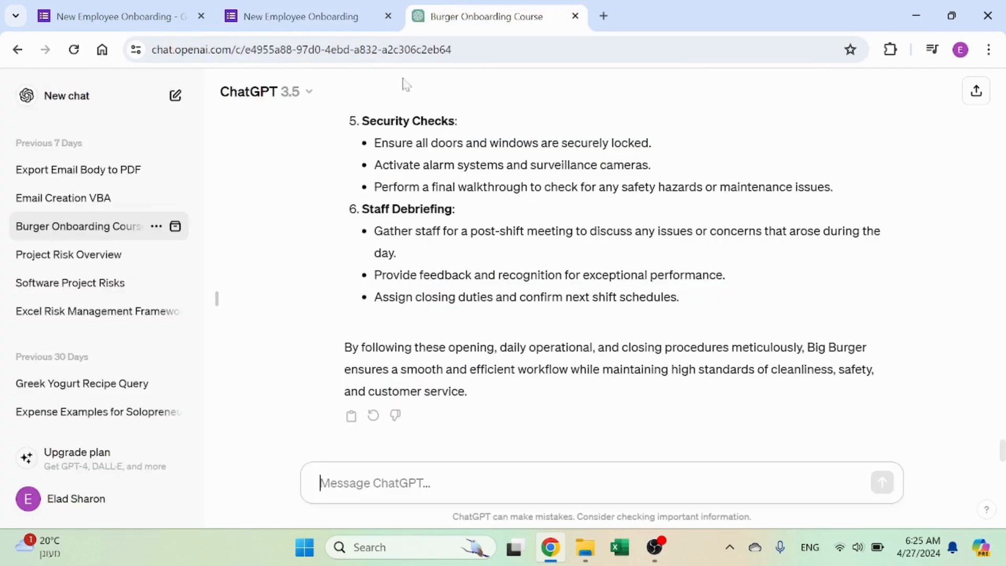
scroll(507, 210, up, 4)
click(322, 6)
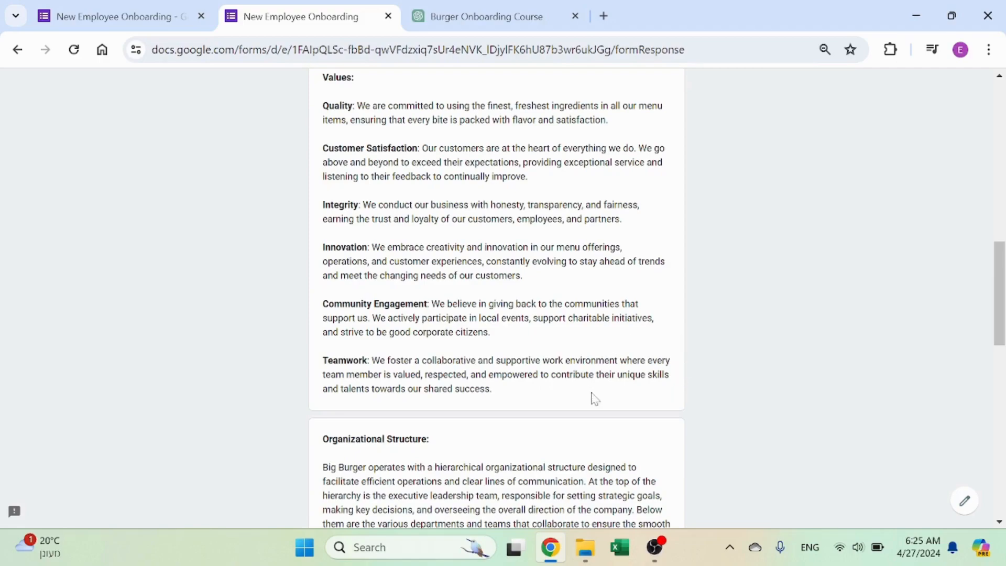
Review the organizational structure and key departments, and continue to the Products and Menu Knowledge section
scroll(365, 195, down, 6)
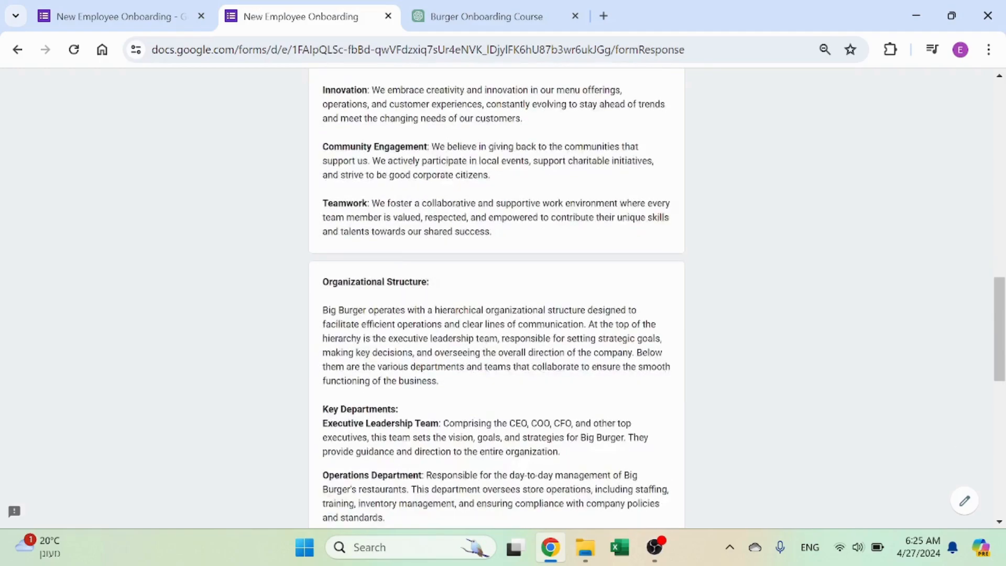
scroll(388, 202, down, 7)
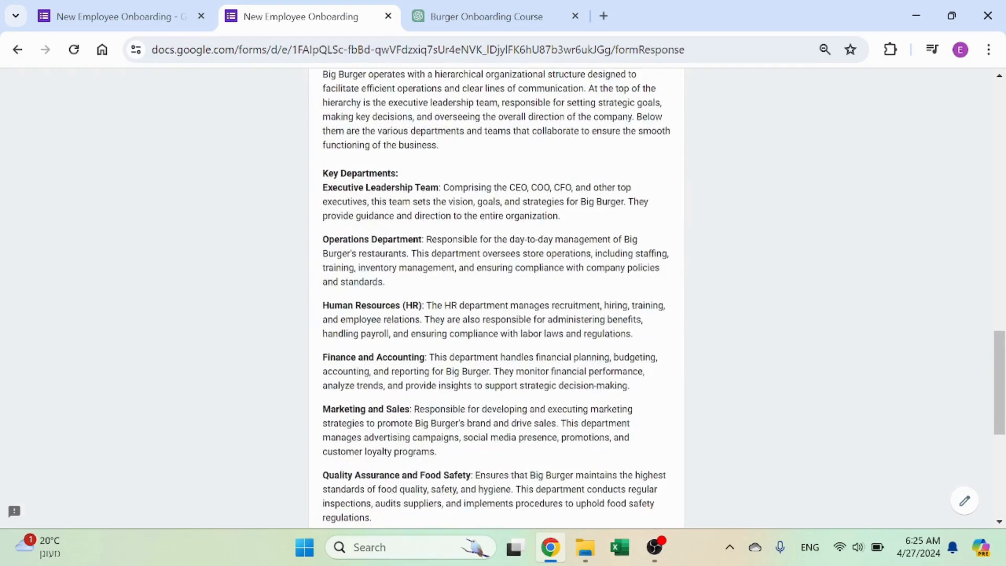
scroll(496, 301, down, 2)
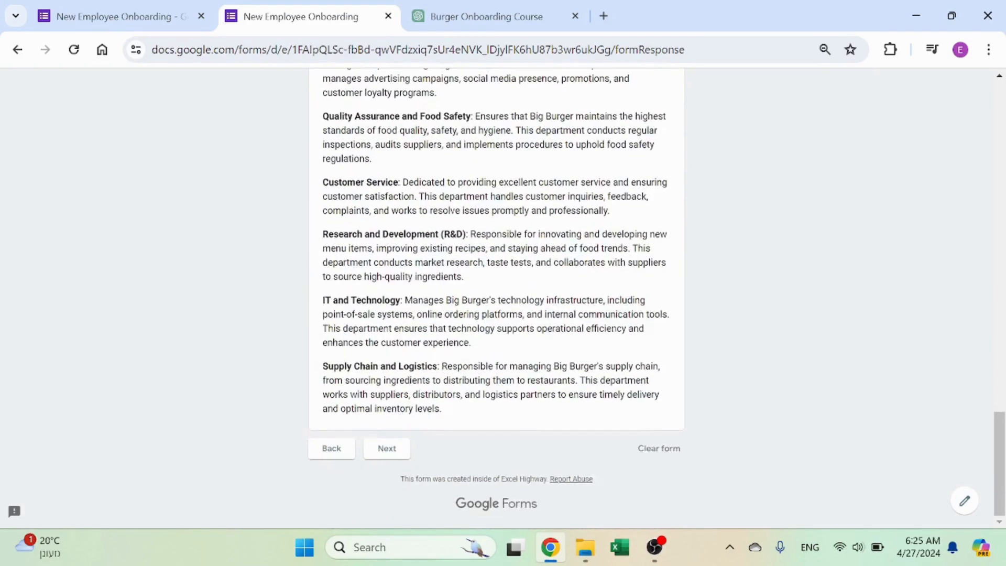
click(387, 448)
Review the menu overview from burgers to the kids menu, and continue to the Operational Procedures section
scroll(524, 278, down, 2)
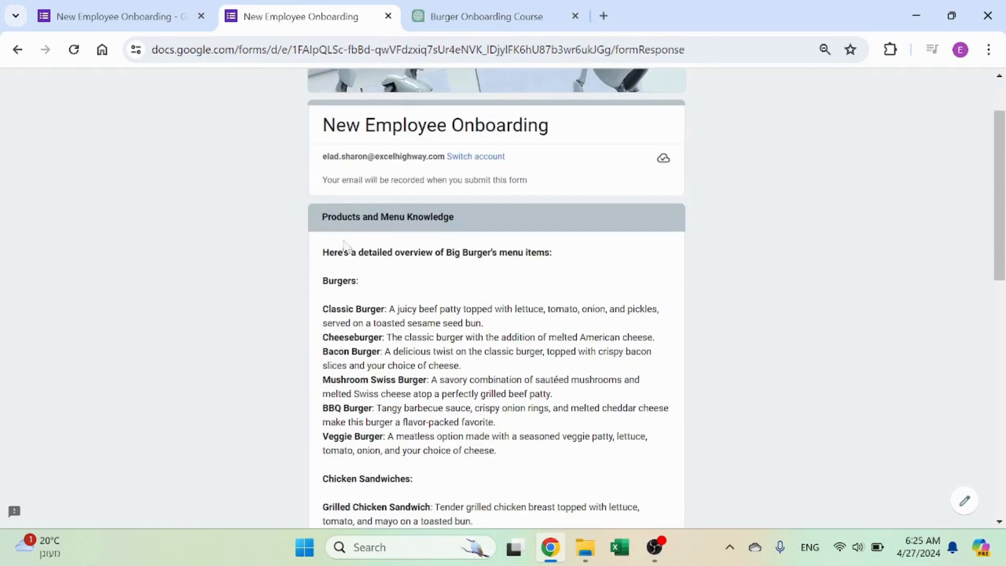
scroll(404, 241, down, 3)
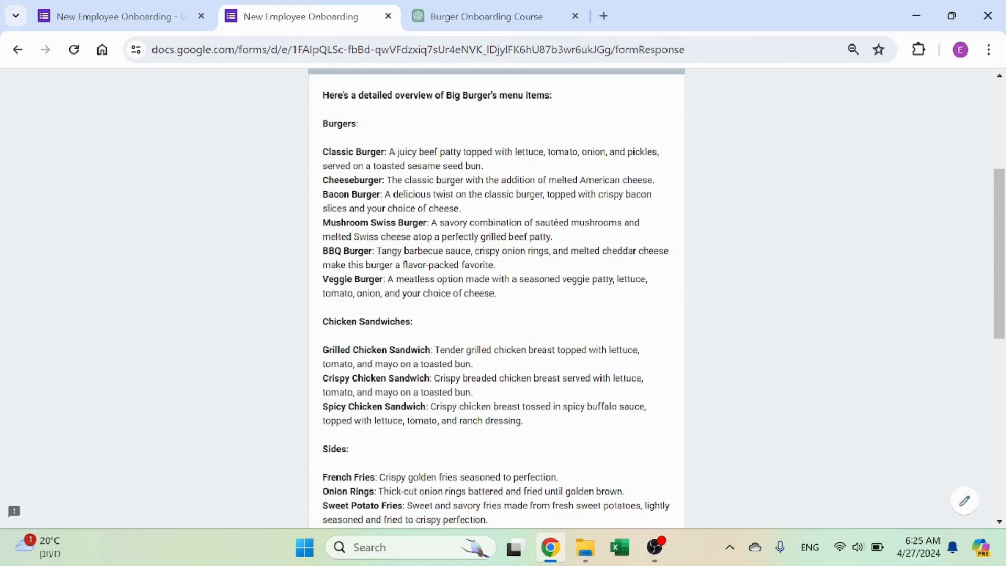
scroll(411, 235, down, 5)
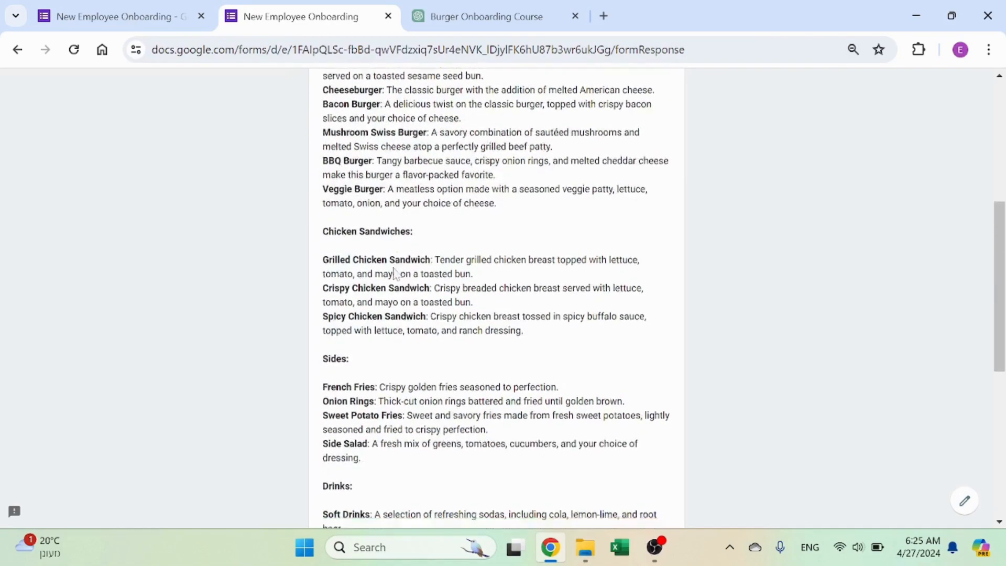
scroll(425, 331, down, 3)
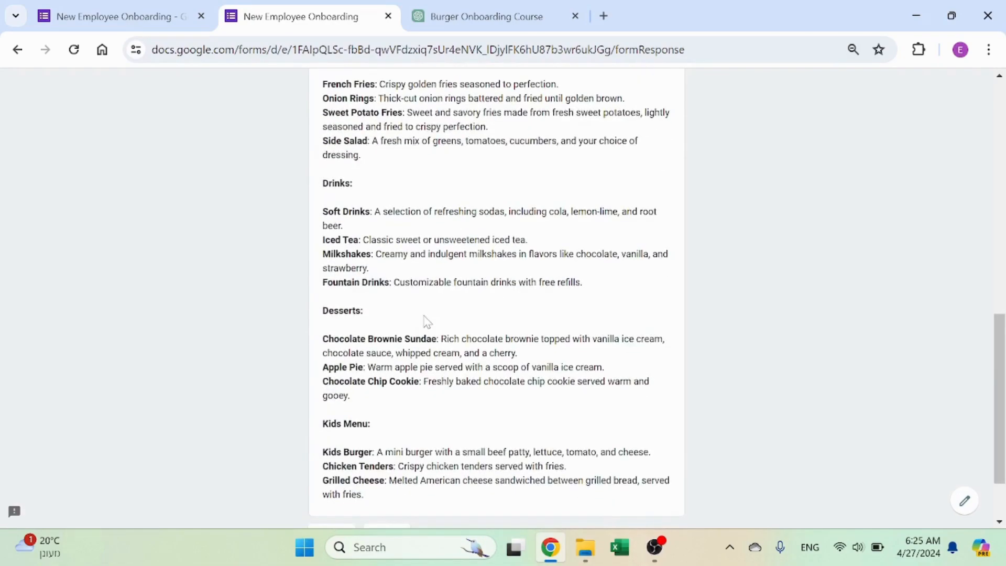
scroll(425, 321, down, 2)
click(383, 447)
Review the opening and closing procedures, and continue to the quiz section
scroll(494, 373, down, 4)
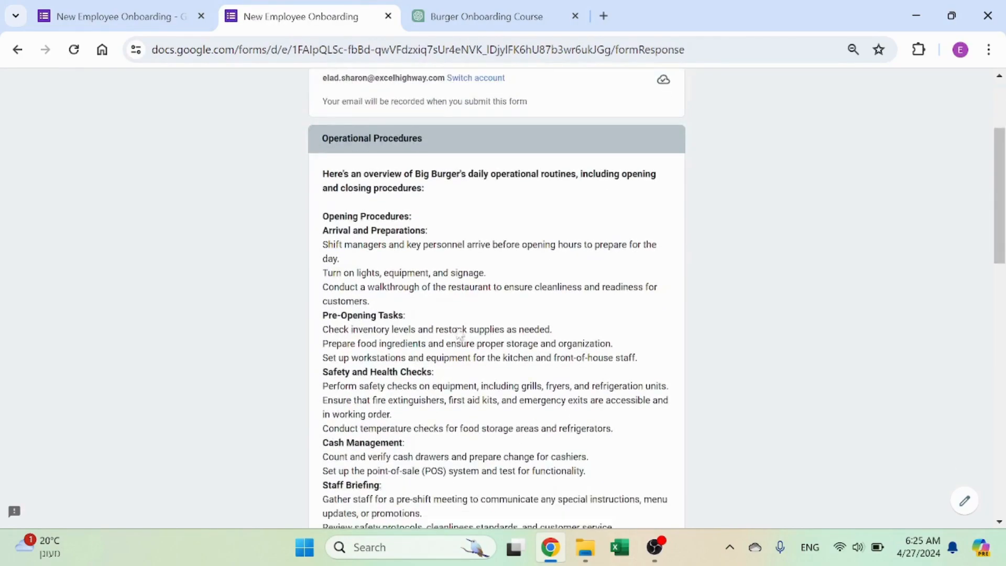
scroll(410, 267, down, 1)
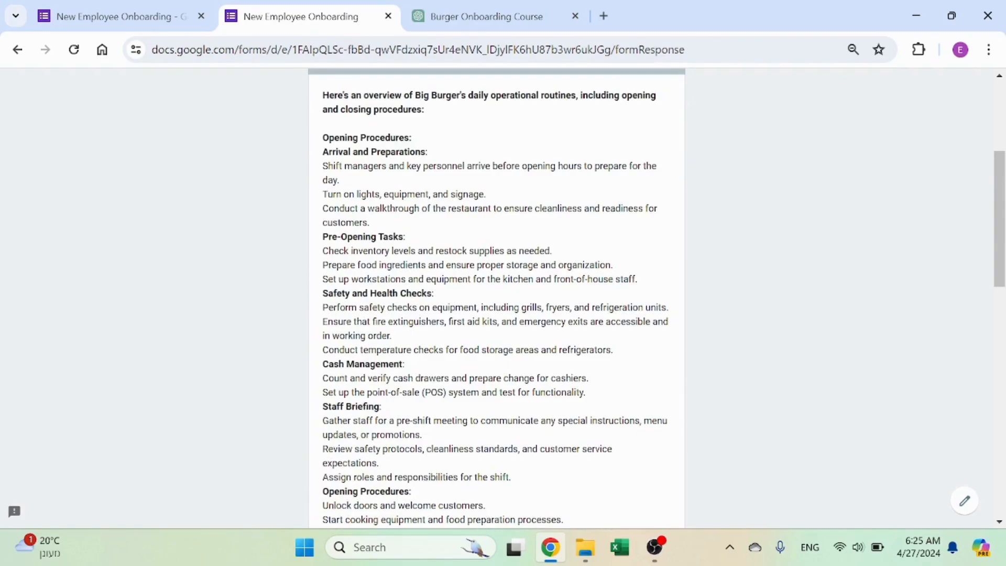
scroll(424, 339, down, 15)
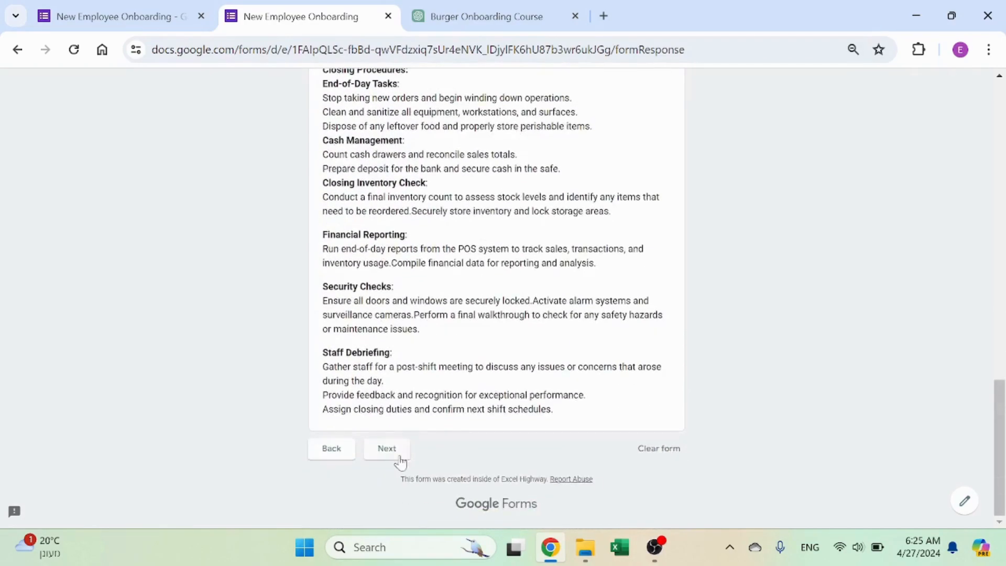
click(407, 449)
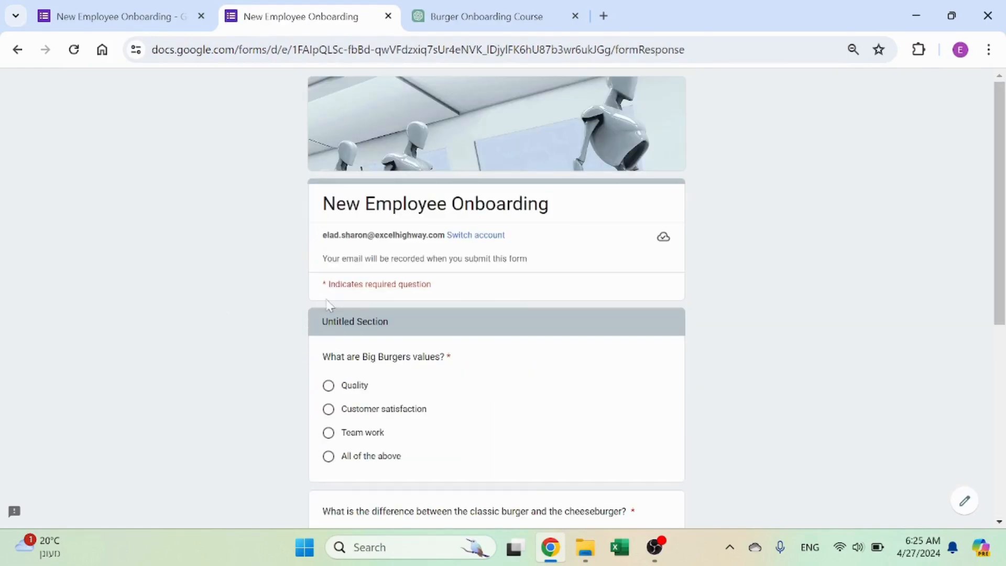
Look over the quiz questions and answer "All of the above" for Big Burger's values
scroll(294, 310, down, 5)
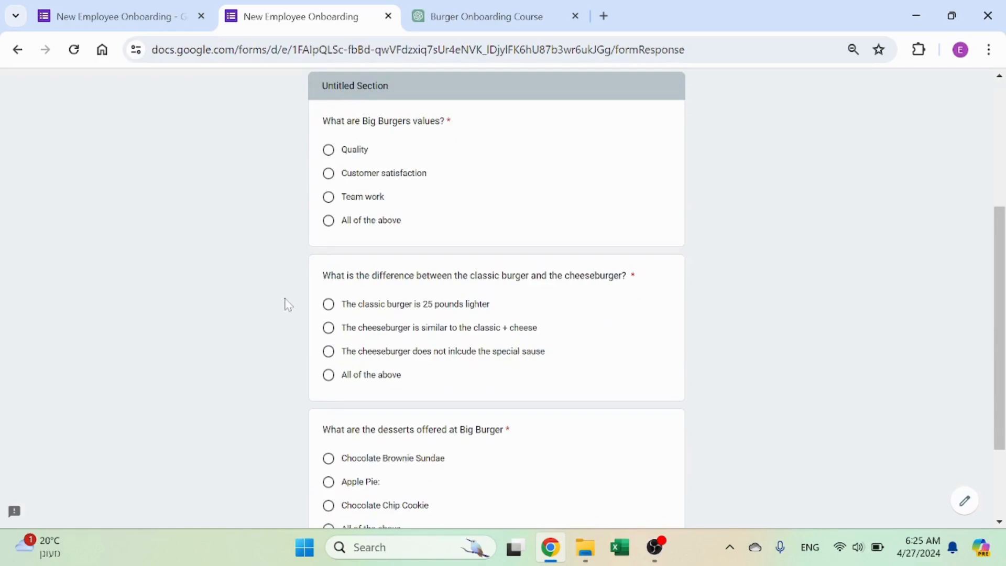
scroll(296, 157, up, 2)
scroll(290, 231, down, 2)
click(360, 223)
Answer "The classic burger is 25 pounds lighter" for the burger difference and "All of the above" for the desserts, and submit the form
scroll(285, 291, down, 2)
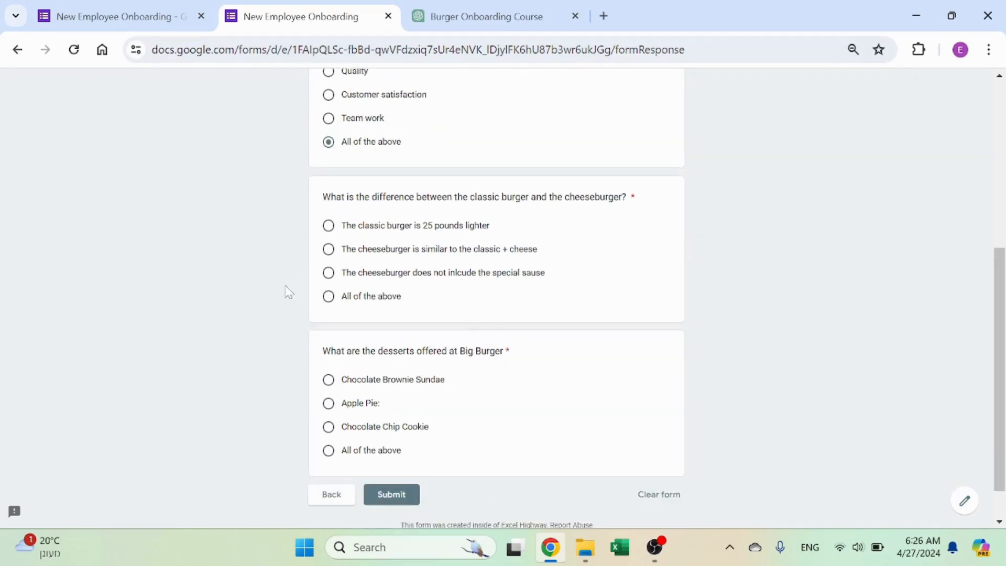
scroll(559, 222, down, 1)
click(436, 181)
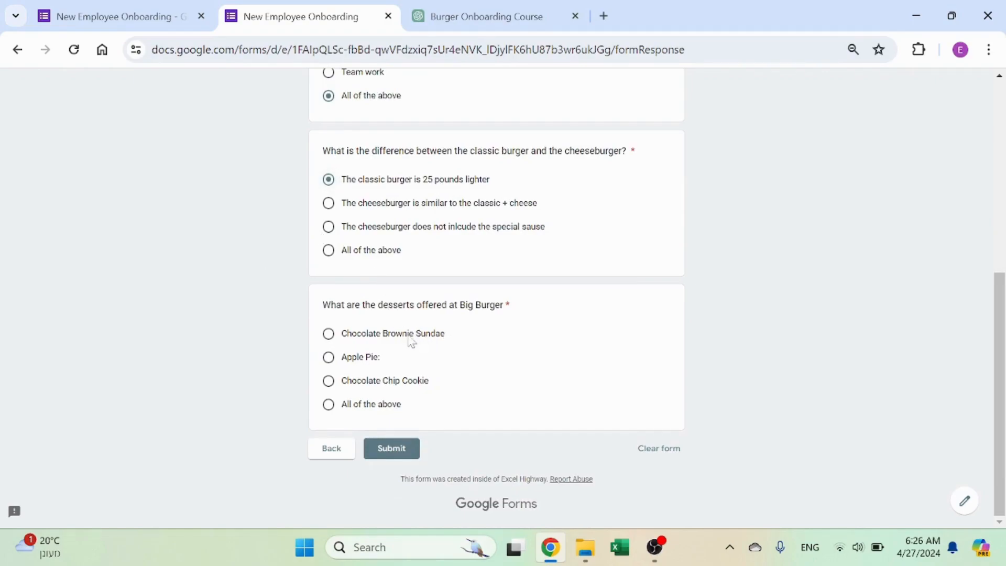
click(353, 406)
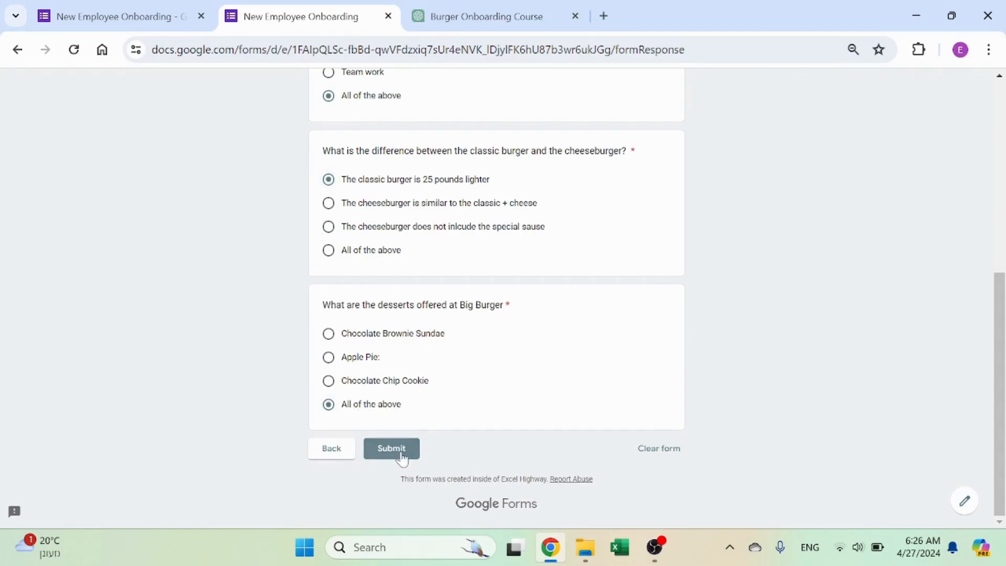
click(403, 454)
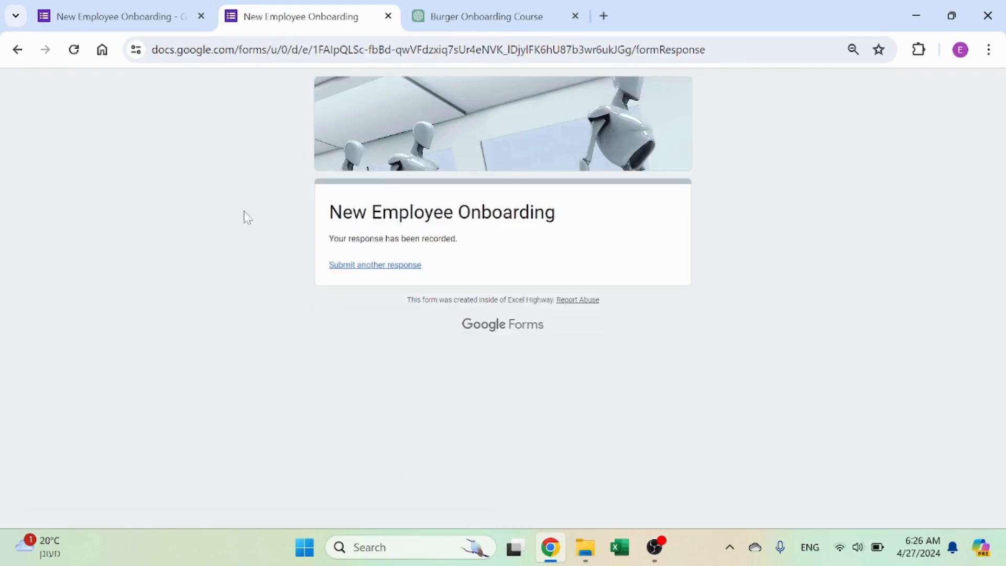
Switch to the form's editor and examine its collected responses in the summary and per-question views
click(125, 8)
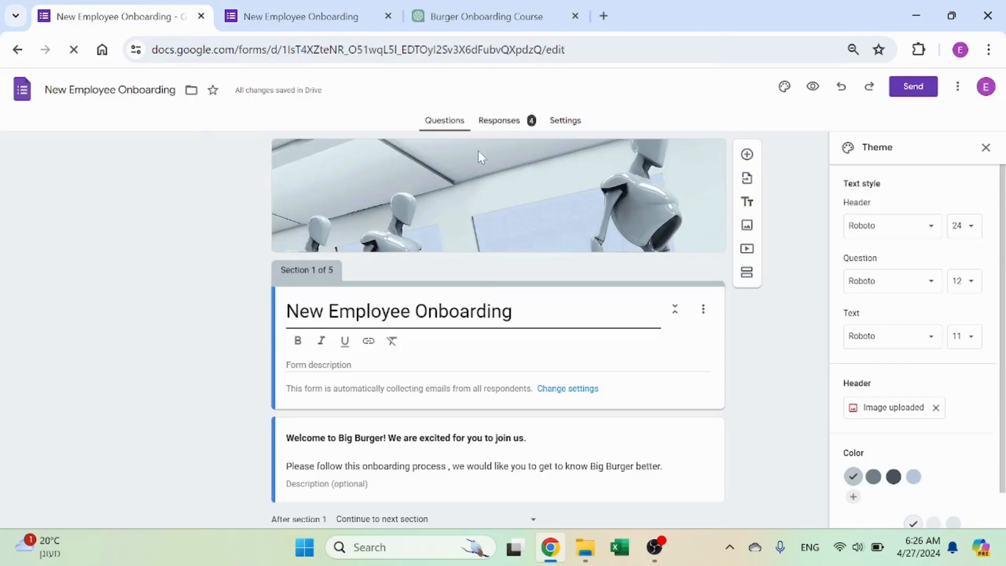
click(500, 121)
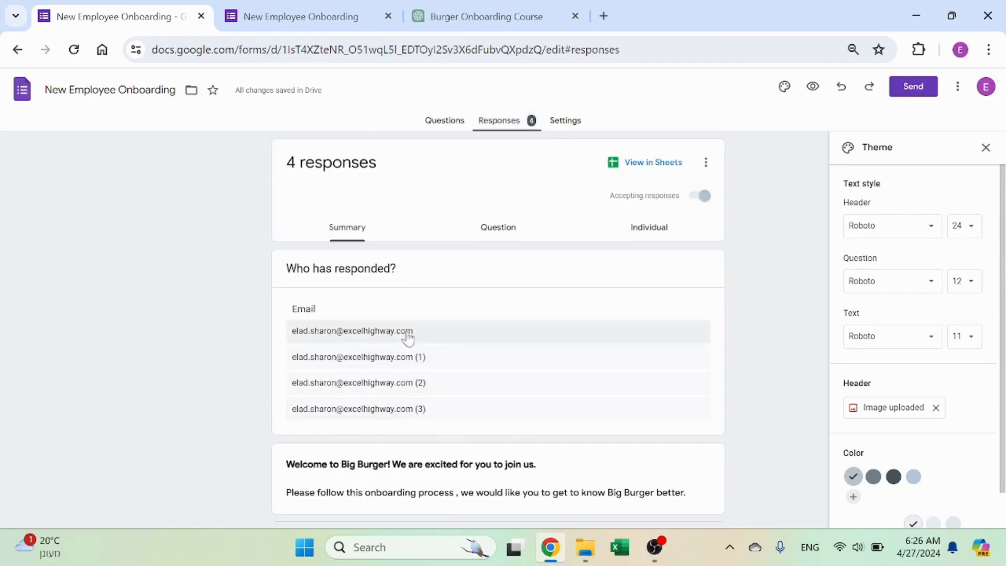
scroll(238, 318, down, 15)
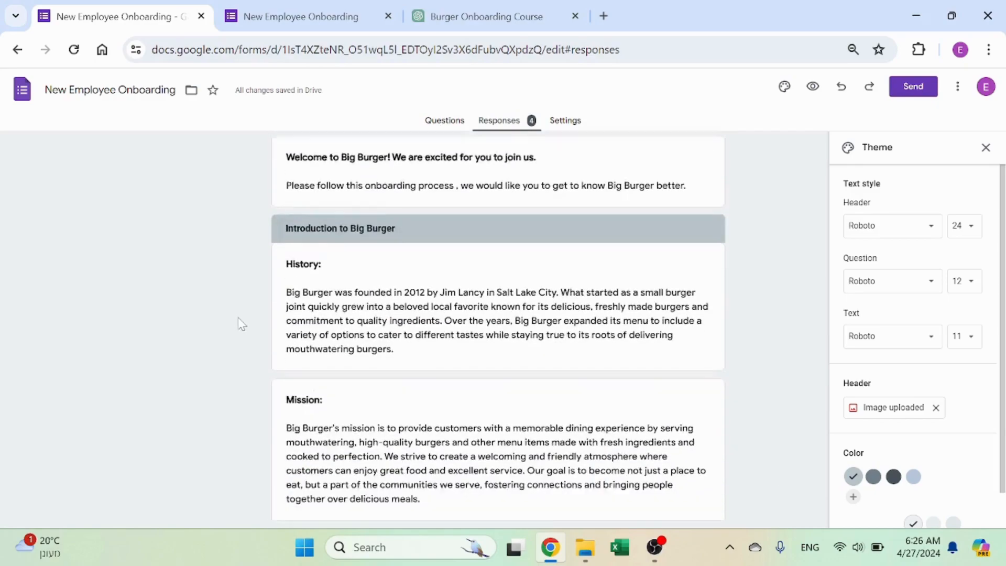
scroll(242, 319, up, 15)
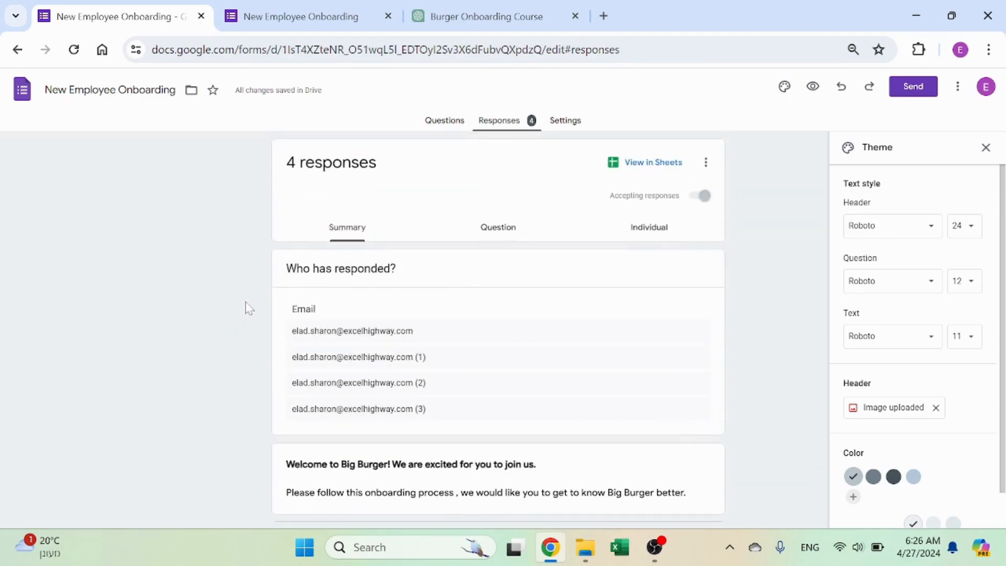
click(494, 227)
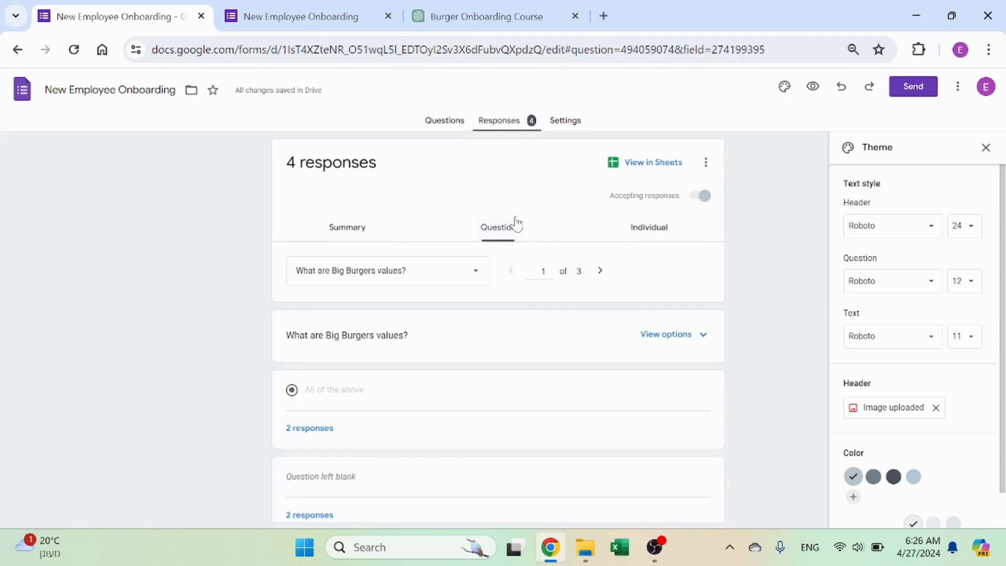
click(354, 228)
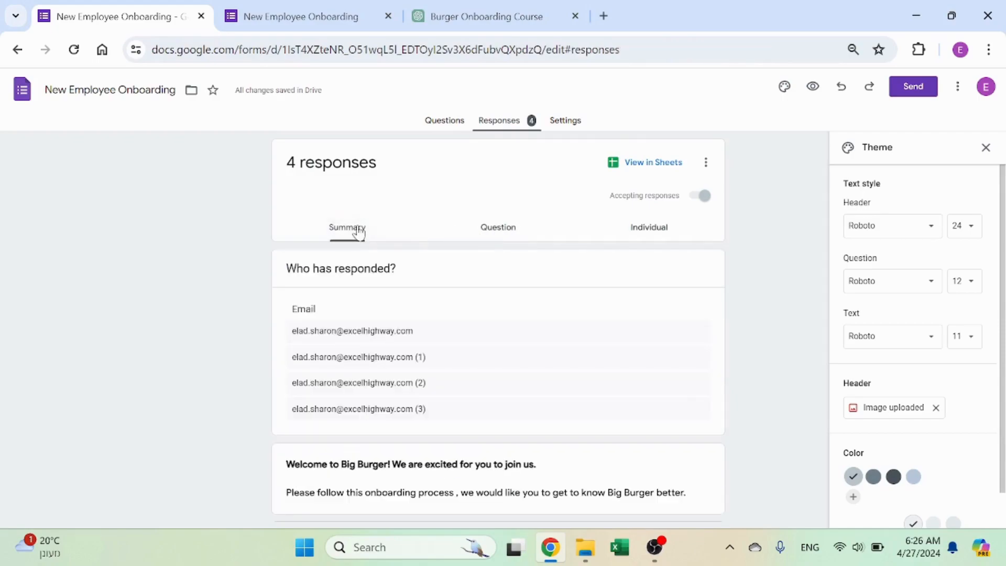
Close the Theme settings and return to the form's questions
click(986, 148)
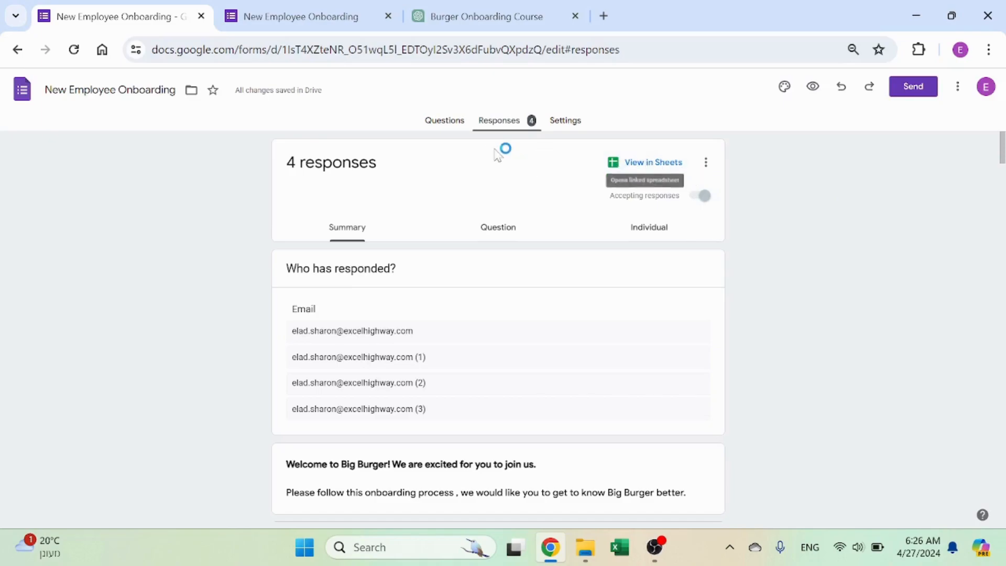
click(435, 123)
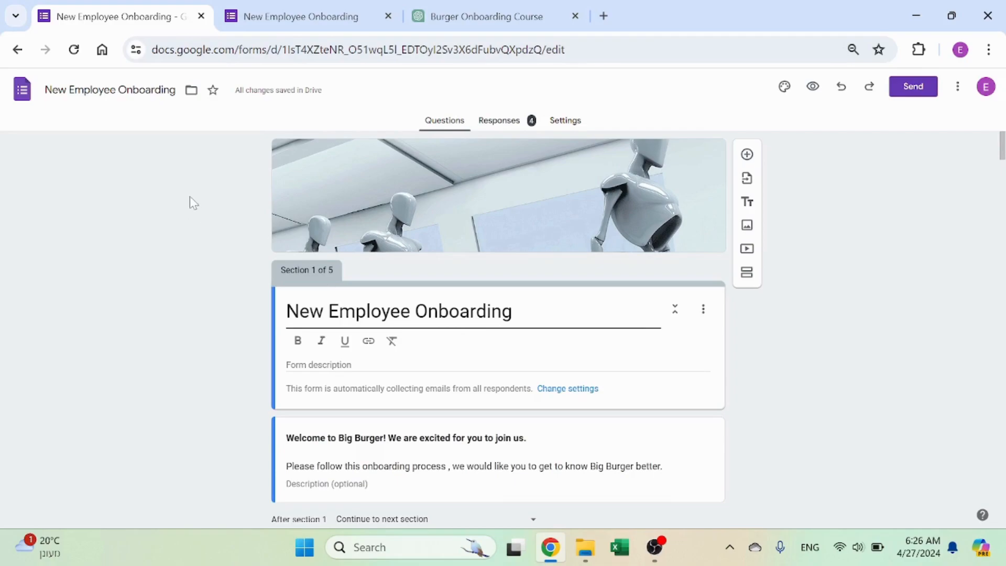
Open the Google Forms home page in a new browser tab and create a blank form
click(605, 16)
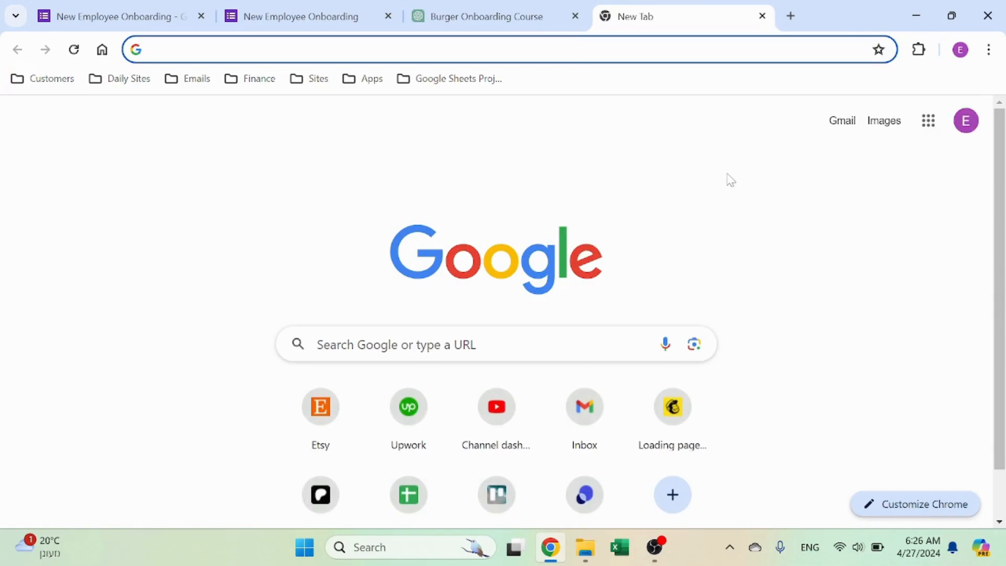
click(942, 128)
scroll(790, 341, down, 3)
click(786, 340)
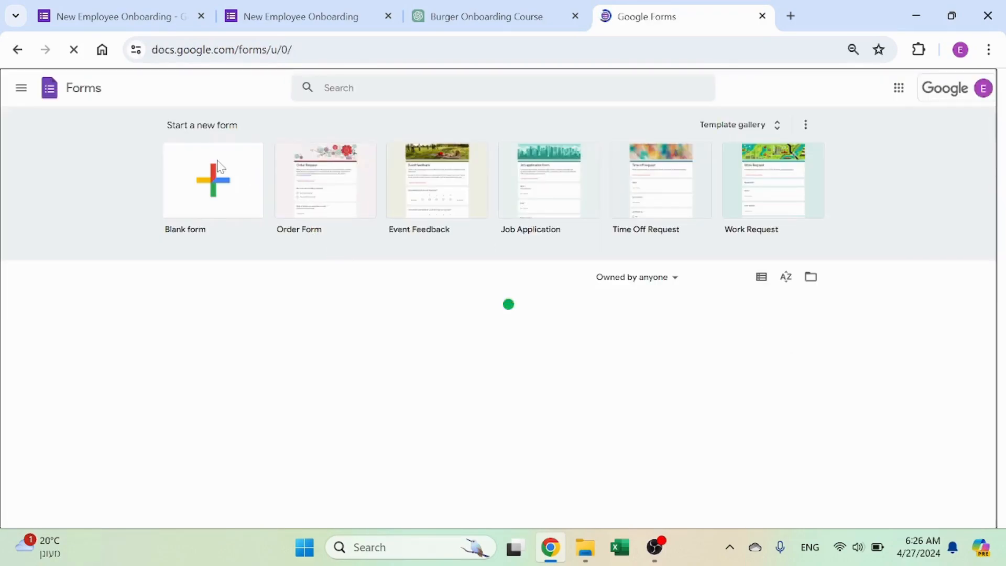
click(212, 189)
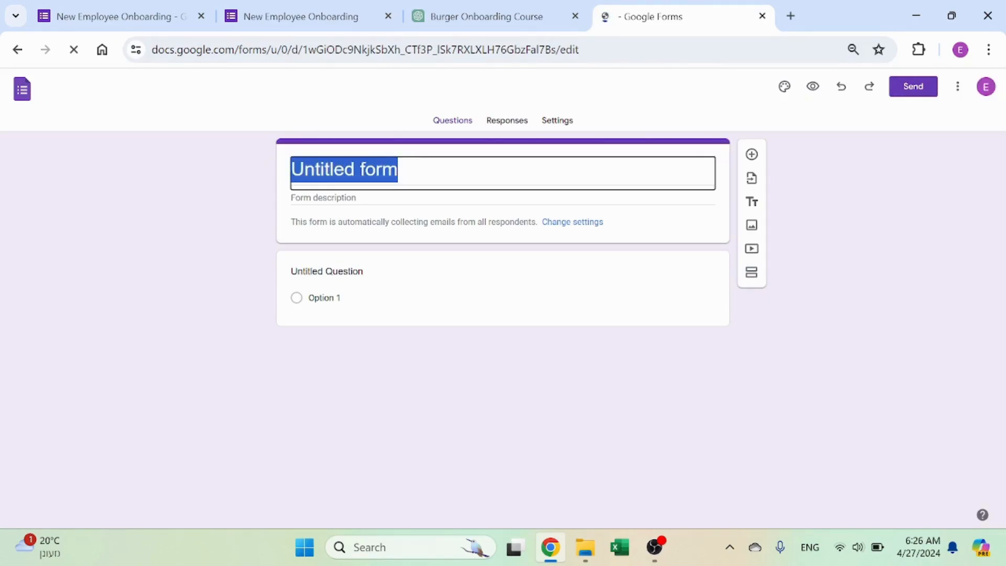
Title the new form "Employee Onboarding"
click(398, 169)
text(e)
key(ctrl+a)
text(e)
key(ctrl+z)
key(ctrl+z)
key(ctrl+a)
text(Employee Onboardi)
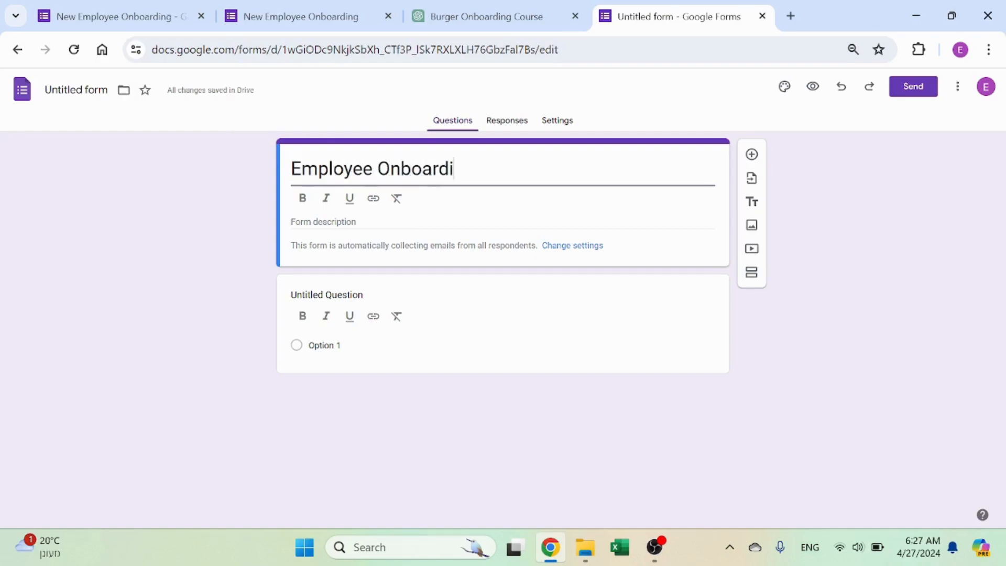
text(ng Process)
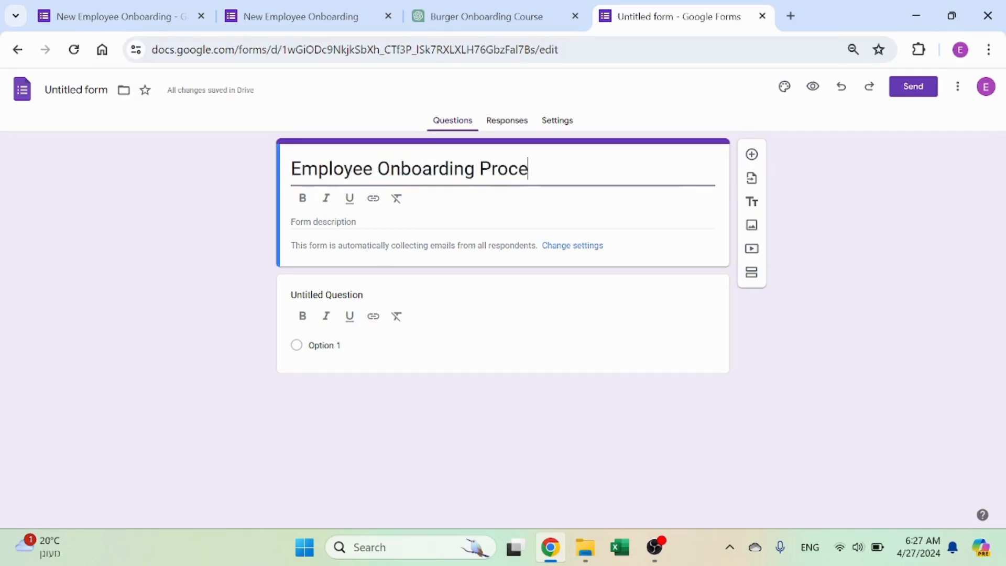
key(ctrl+BackSpace)
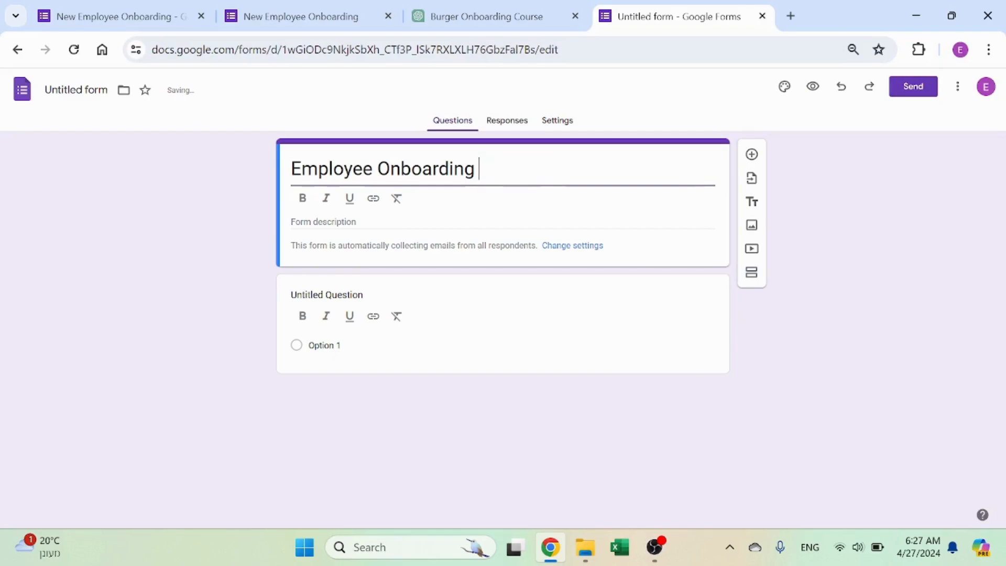
click(226, 193)
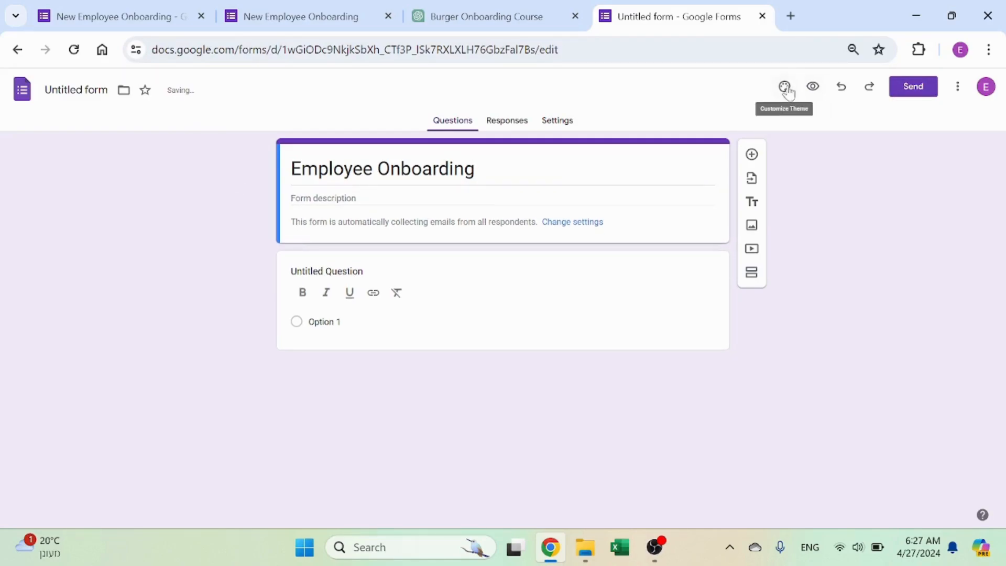
Try indigo and light blue theme colors, and set the header image to the photo of a runner's legs in tall grass
click(786, 87)
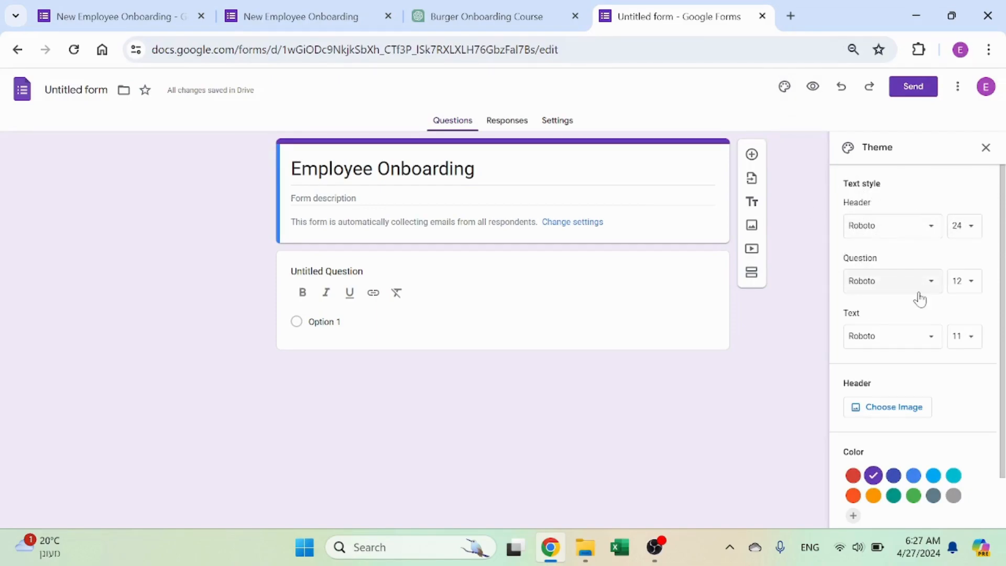
scroll(922, 299, down, 2)
click(893, 418)
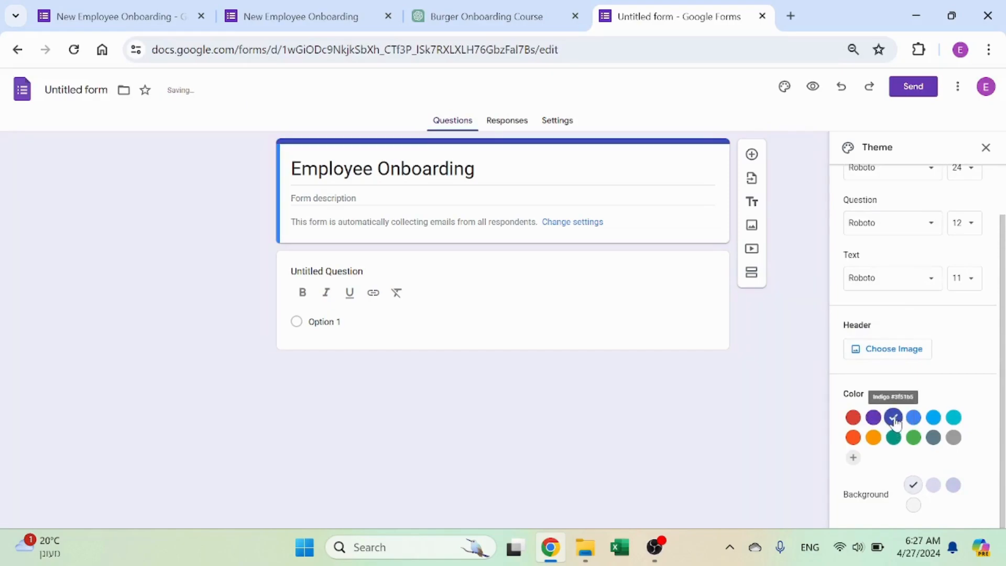
click(938, 422)
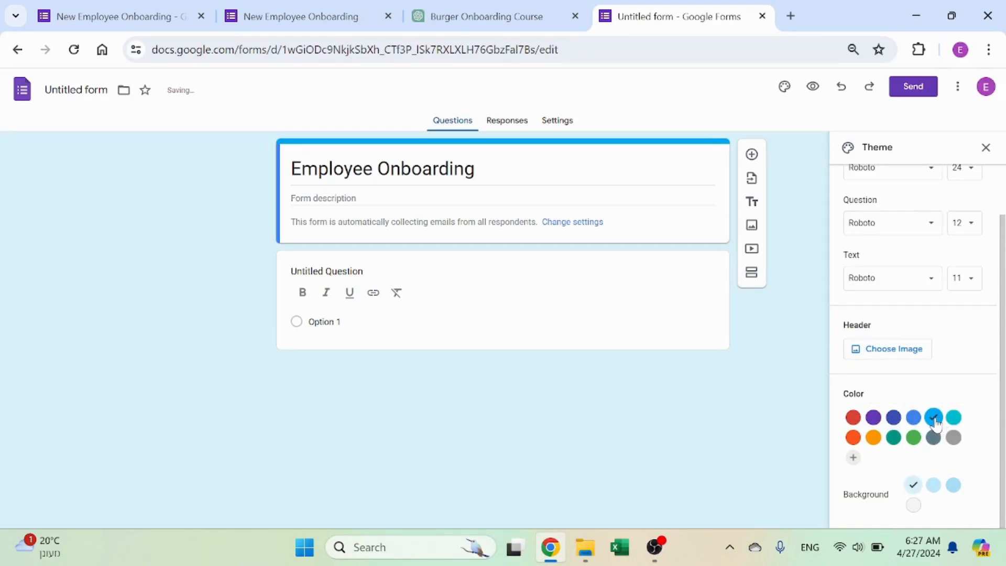
click(887, 352)
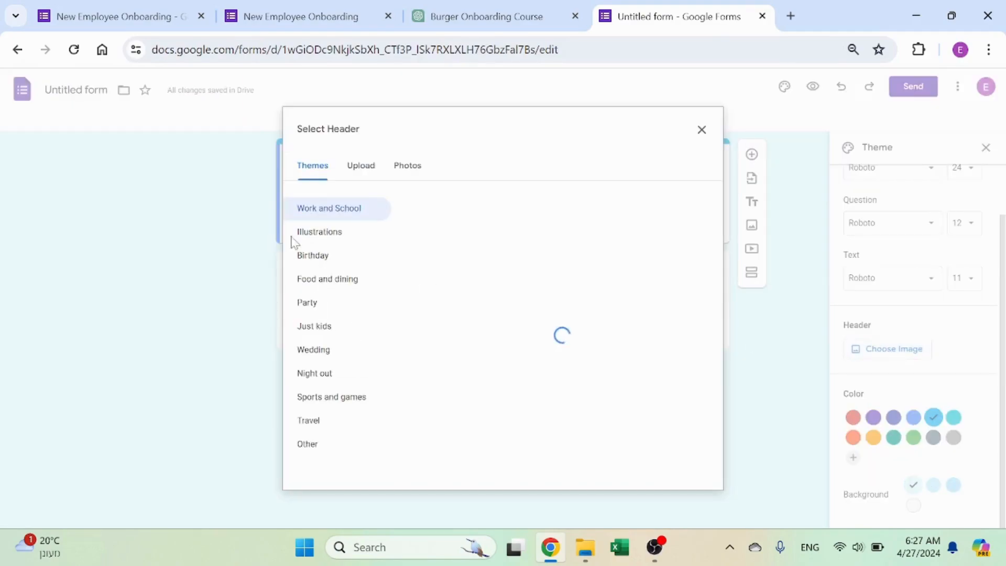
drag(718, 206, 732, 444)
click(583, 388)
click(688, 473)
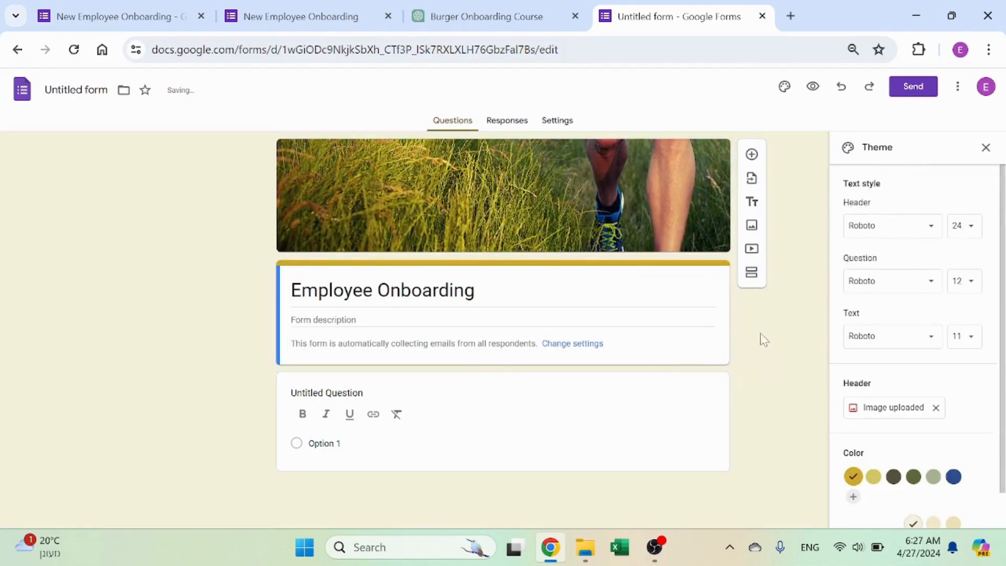
Add a second section to the form and delete it together with the untitled question it contains
click(751, 273)
scroll(543, 400, down, 2)
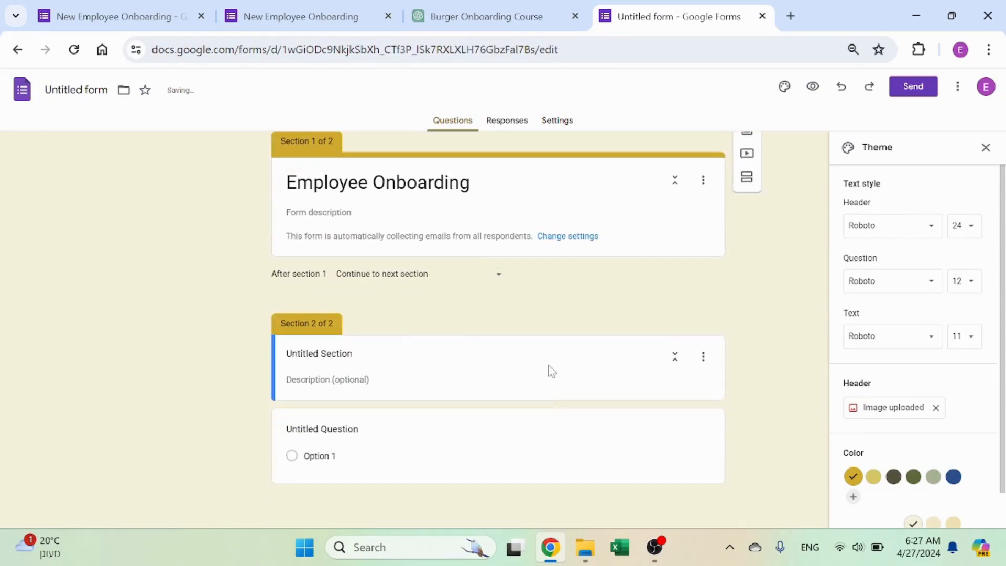
scroll(314, 281, up, 2)
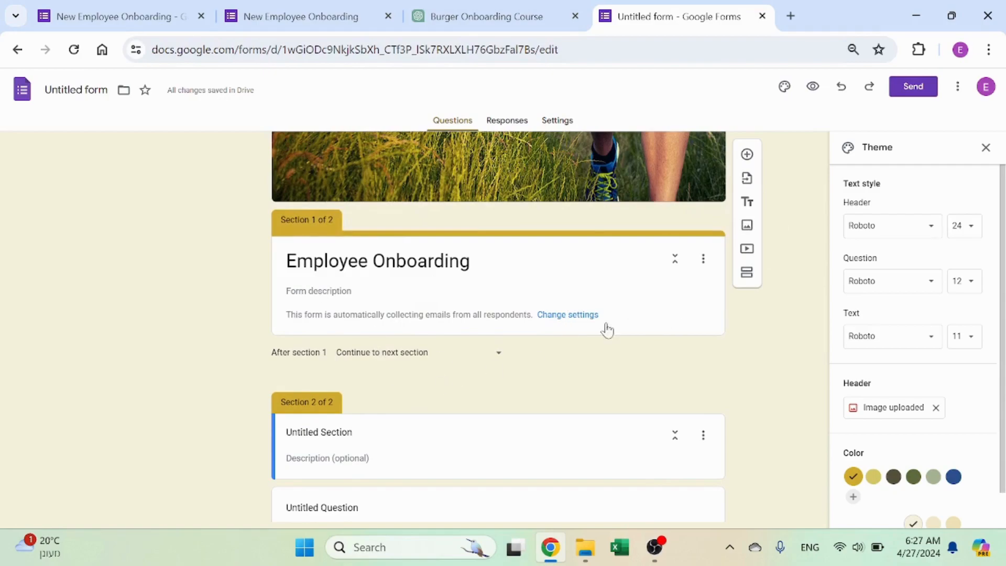
scroll(593, 392, down, 2)
click(703, 358)
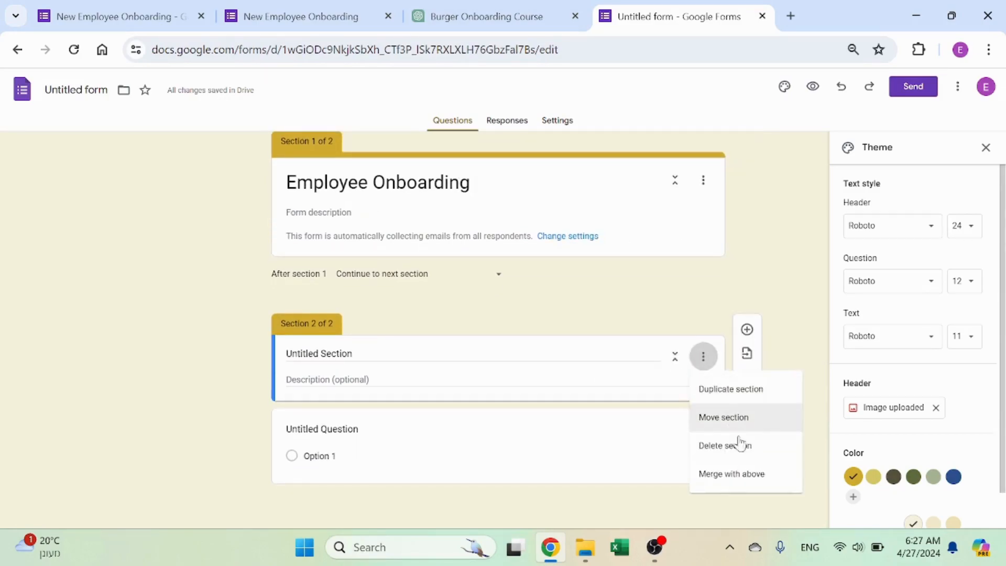
click(737, 453)
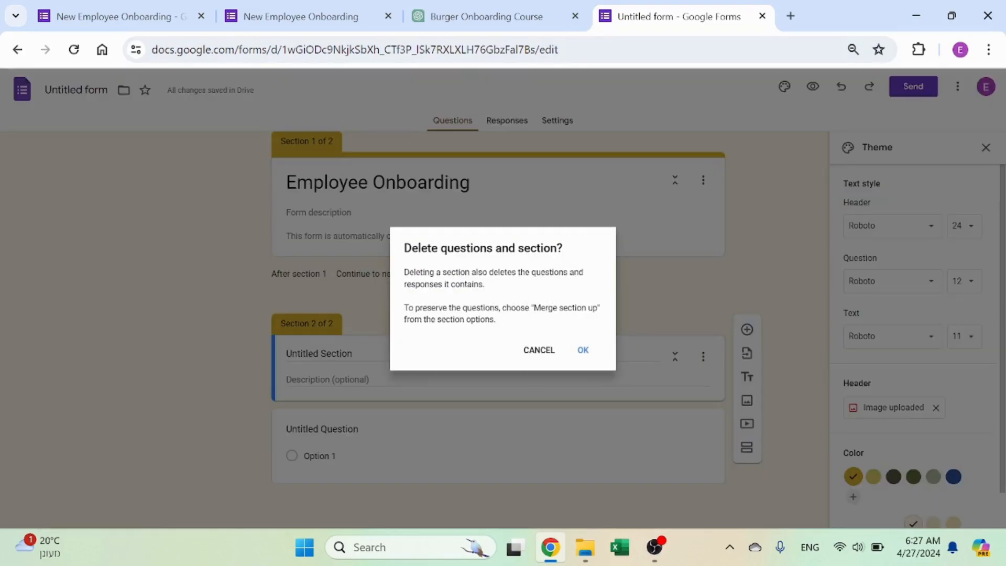
click(583, 351)
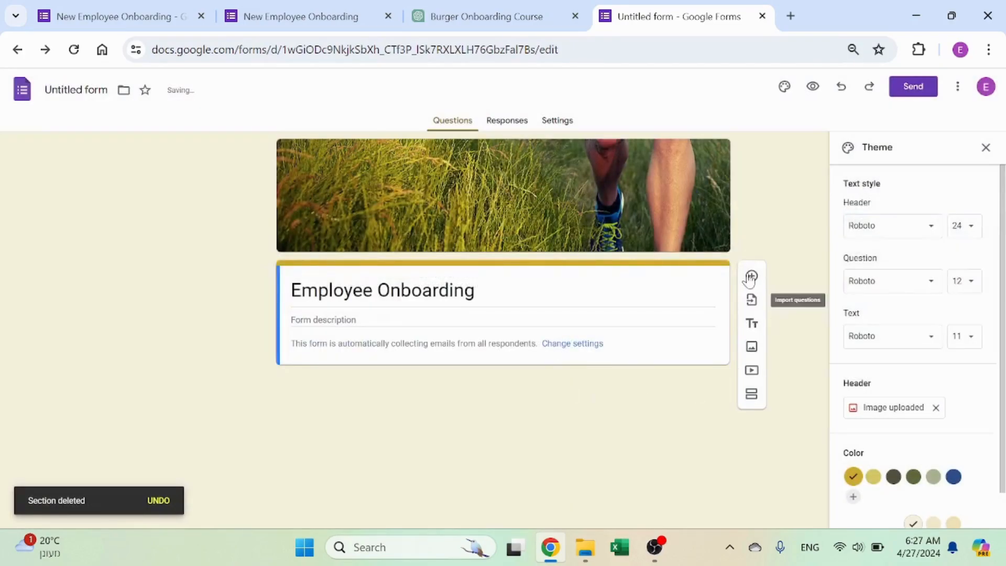
Add a title and description block below the form header with "Welcome to Big Burger!" as the first line of its title
click(751, 323)
text(We)
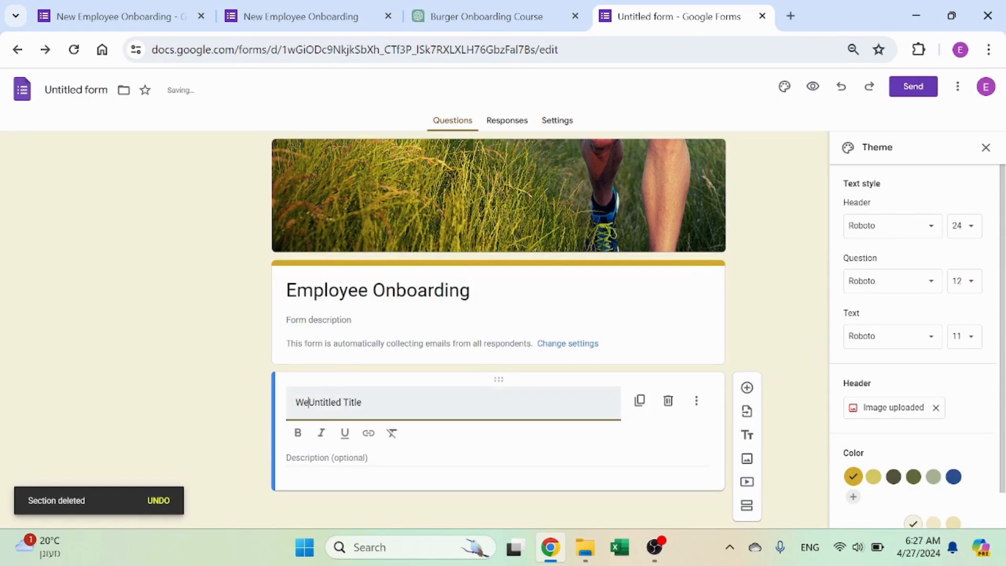
text(lcome to Big Burg)
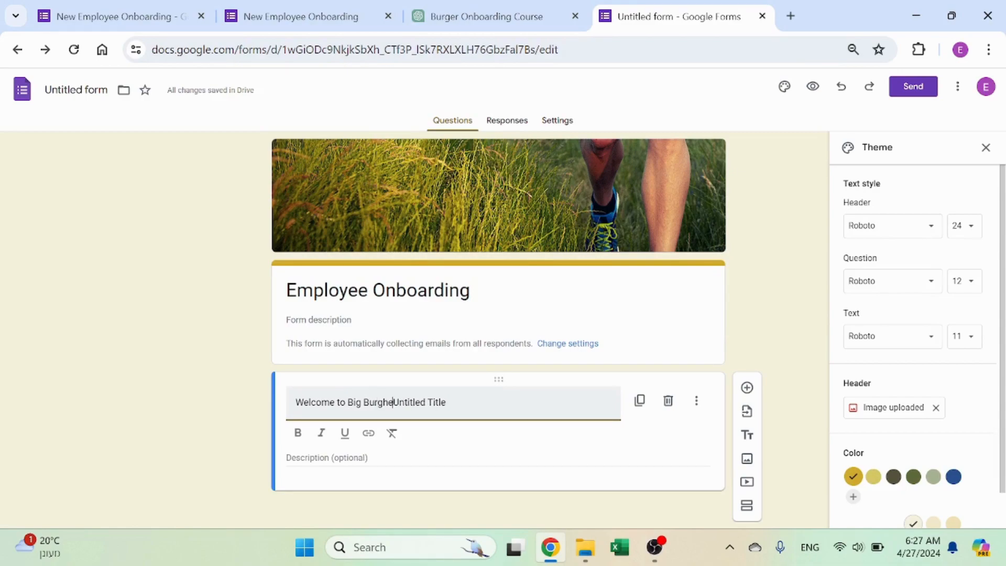
text(er!)
key(Return)
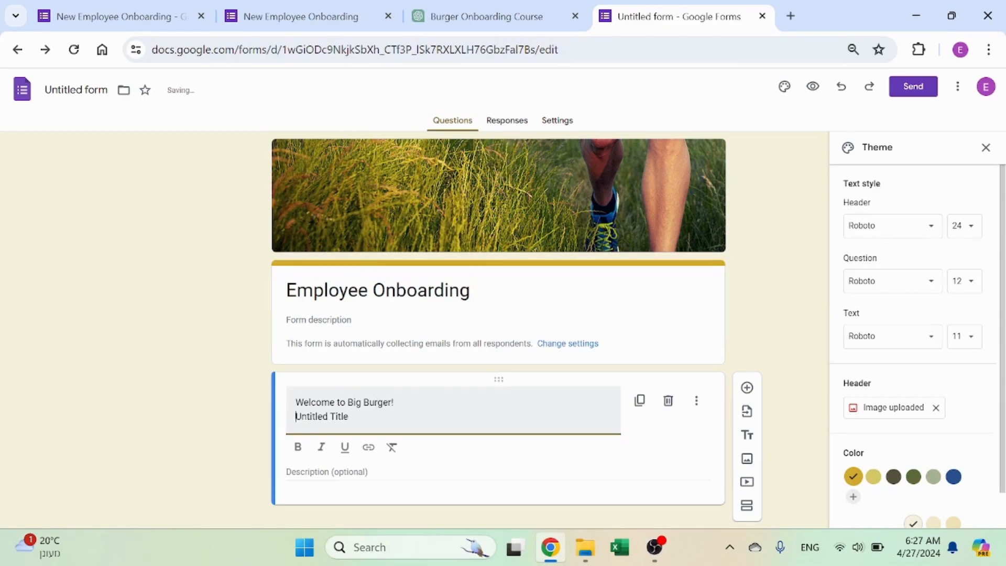
Replace the leftover placeholder text in the block's title with the line "We are happy that you joined us."
key(Delete)
key(Delete)
key(Delete)
key(Delete)
key(Delete)
key(Delete)
key(Delete)
key(Delete)
key(Delete)
key(Delete)
text(We are happy that you joined)
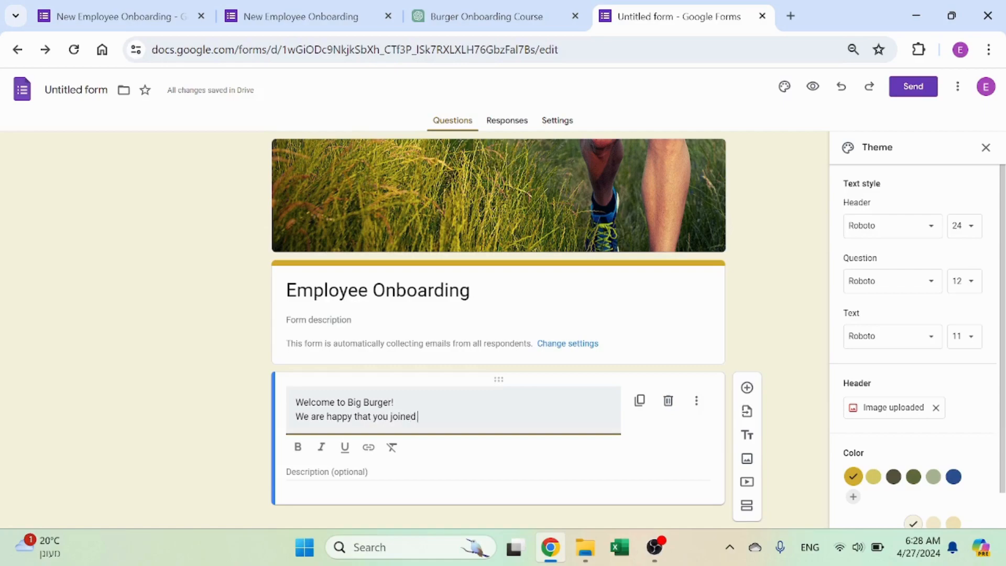
text( us.)
Add a third line reading "Please follow the onboarding process." to the welcome block's title
key(Return)
text(Ple)
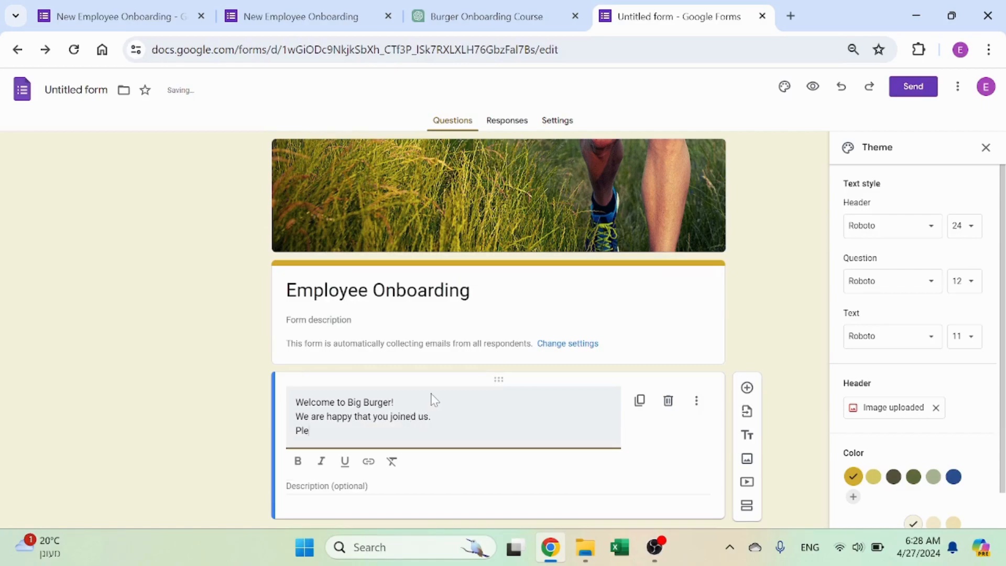
text(ase review out onboardi)
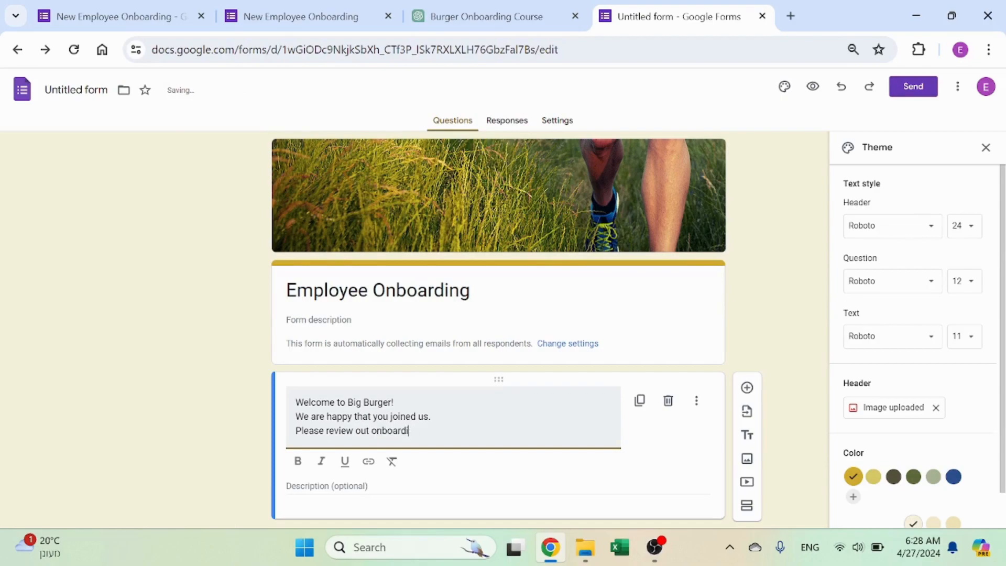
key(BackSpace)
key(BackSpace)
key(BackSpace)
key(BackSpace)
key(BackSpace)
key(BackSpace)
key(BackSpace)
key(BackSpace)
key(BackSpace)
key(BackSpace)
key(BackSpace)
key(BackSpace)
key(BackSpace)
key(BackSpace)
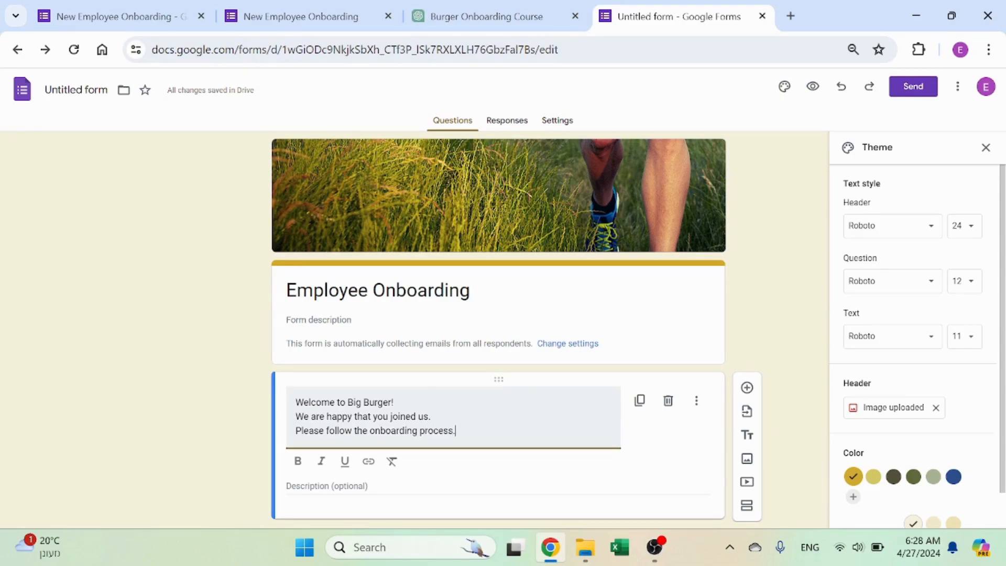
Make the line "Welcome to Big Burger!" bold in the welcome block
triple_click(356, 402)
click(298, 461)
click(209, 410)
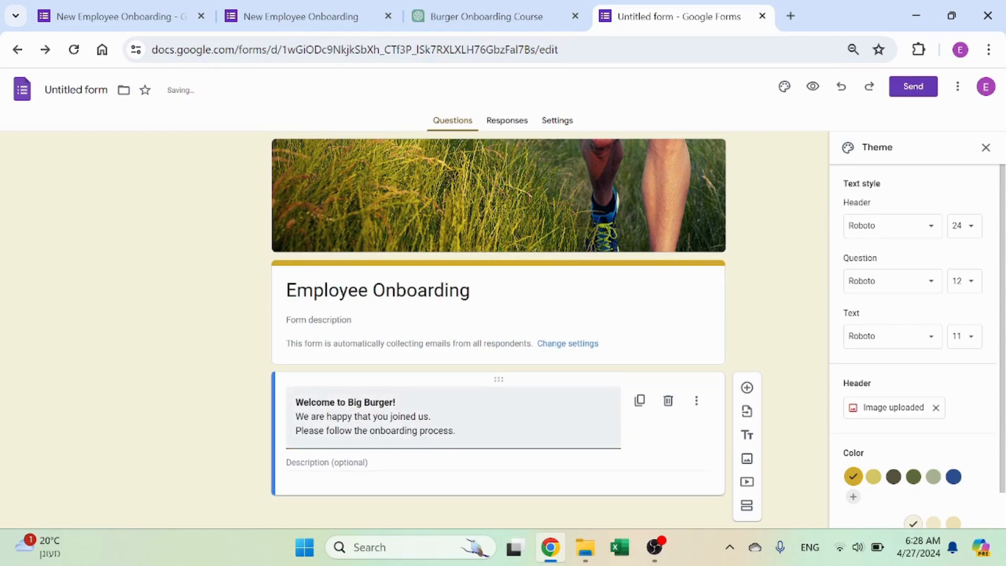
scroll(628, 409, down, 1)
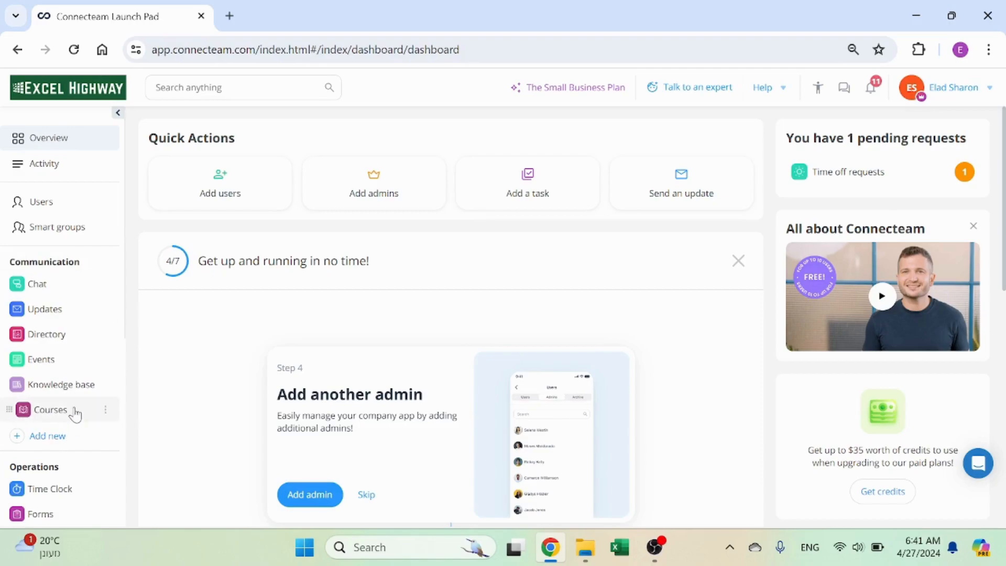
In Connecteam's Courses, add a new course based on the Onboarding Course Template
click(45, 409)
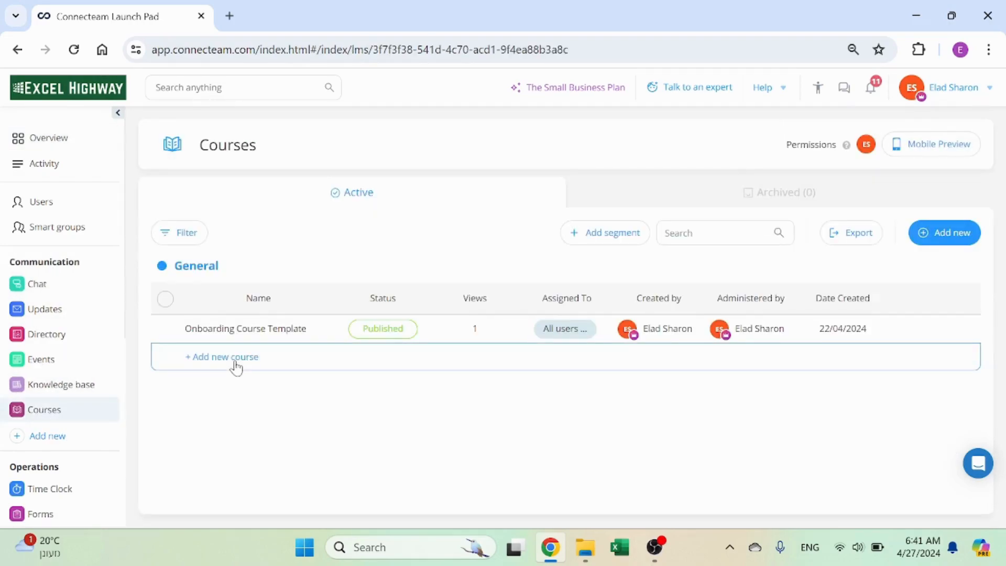
click(234, 360)
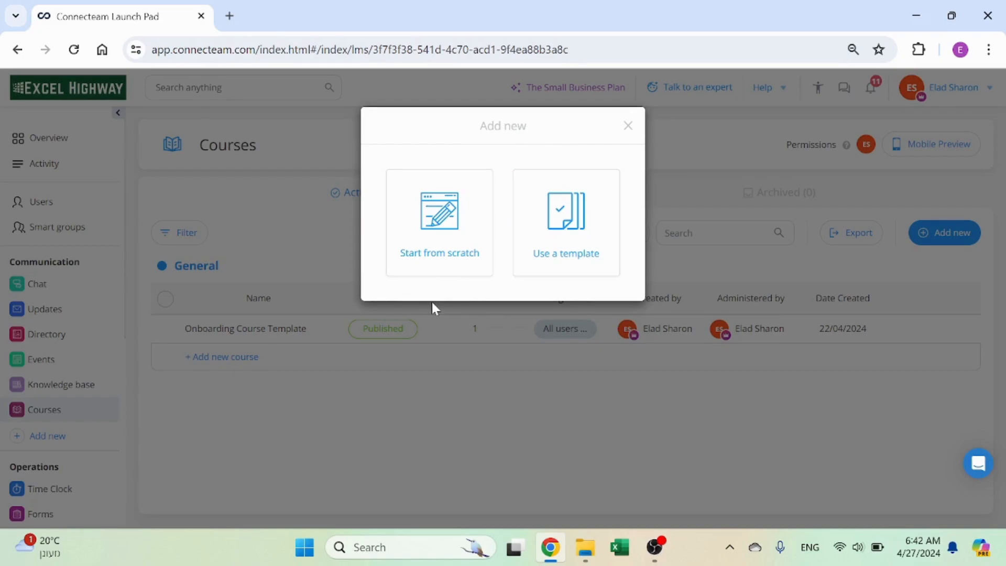
click(580, 243)
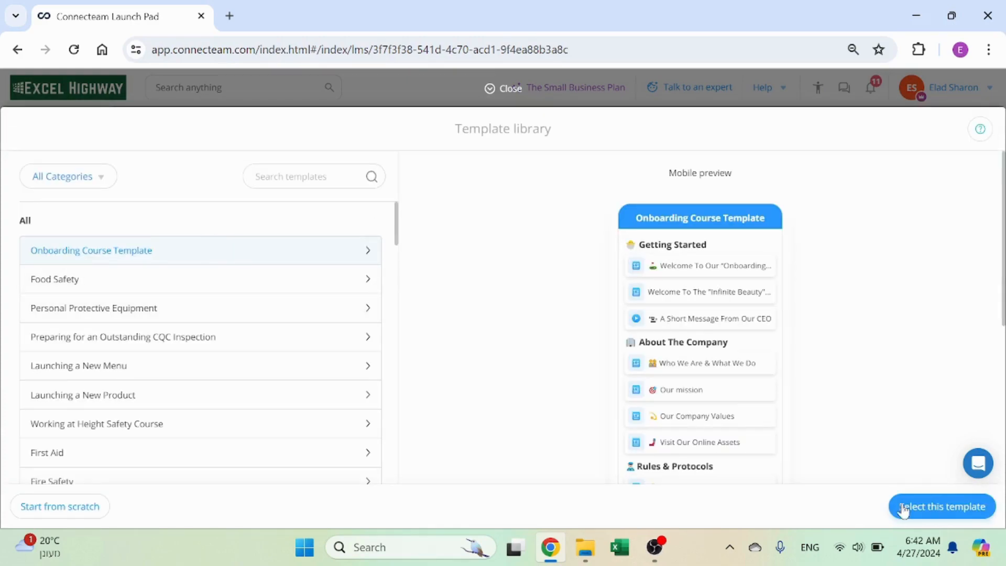
click(951, 520)
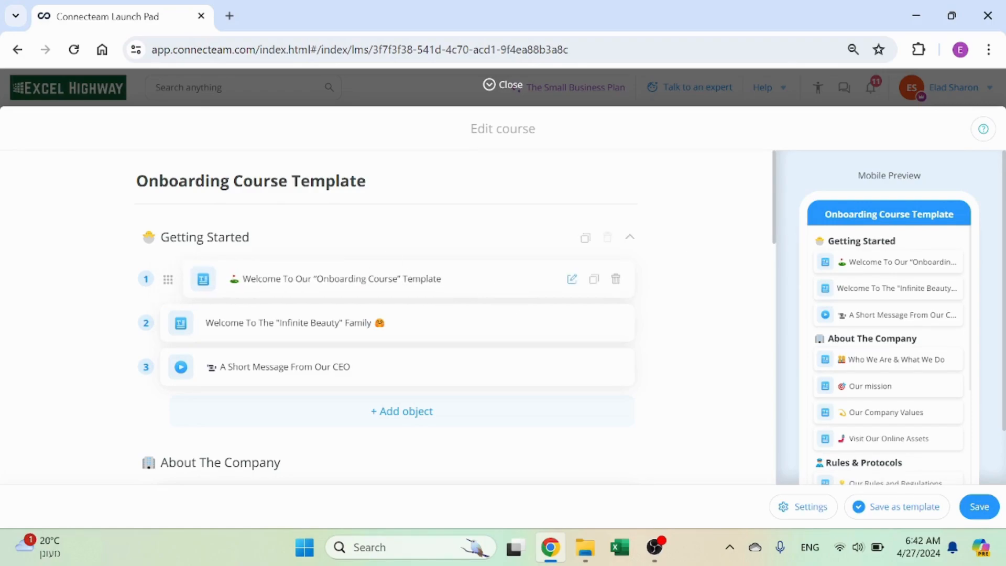
Open the "Welcome To Our 'Onboarding Course' Template" text object and examine its content, formatting options and text settings
click(571, 278)
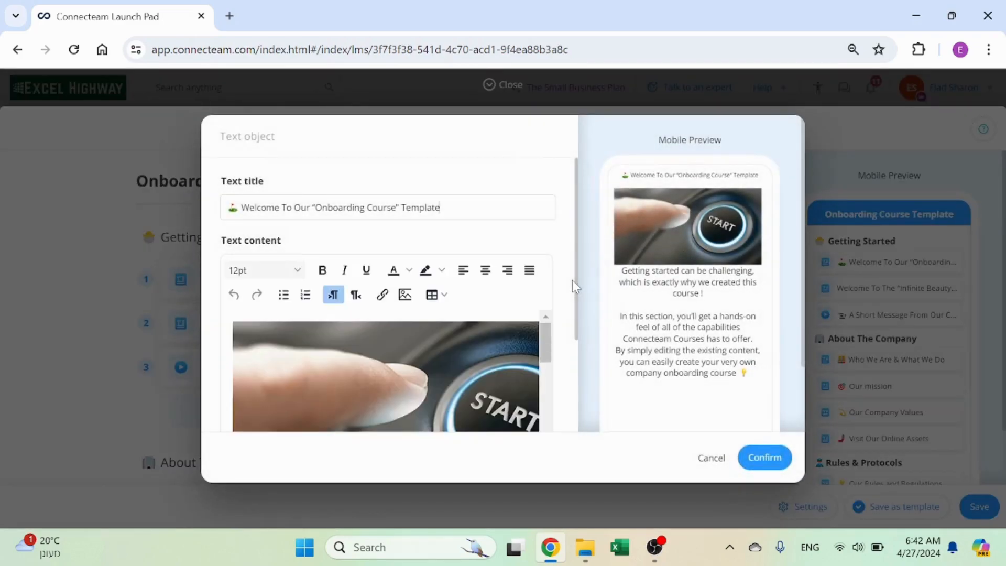
scroll(361, 291, down, 3)
scroll(344, 260, up, 3)
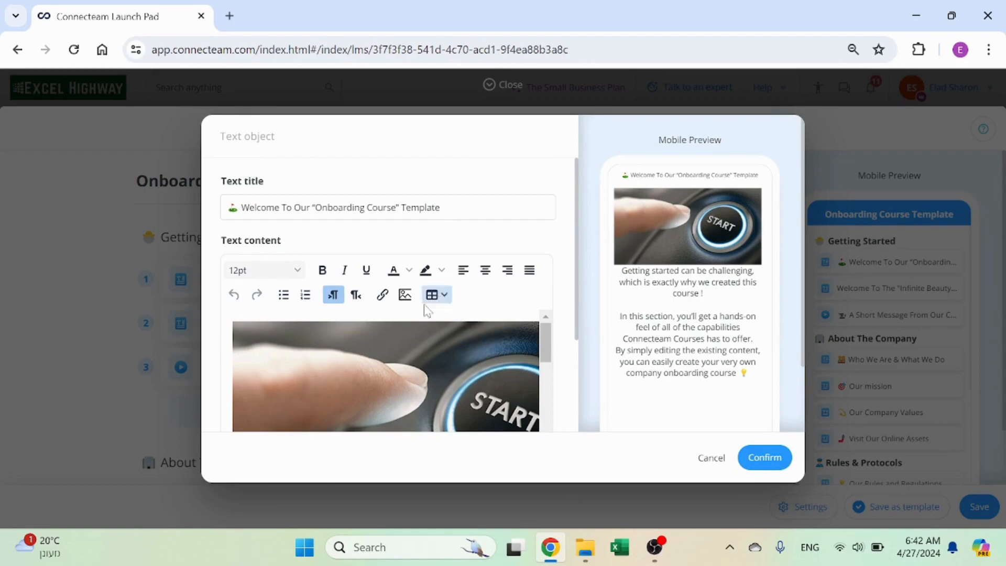
scroll(386, 315, down, 3)
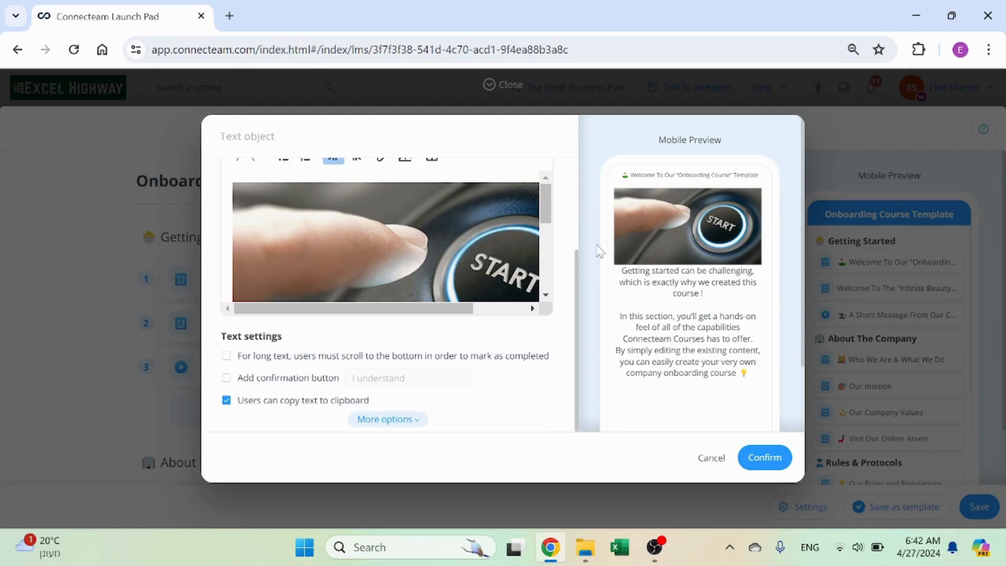
scroll(529, 377, up, 5)
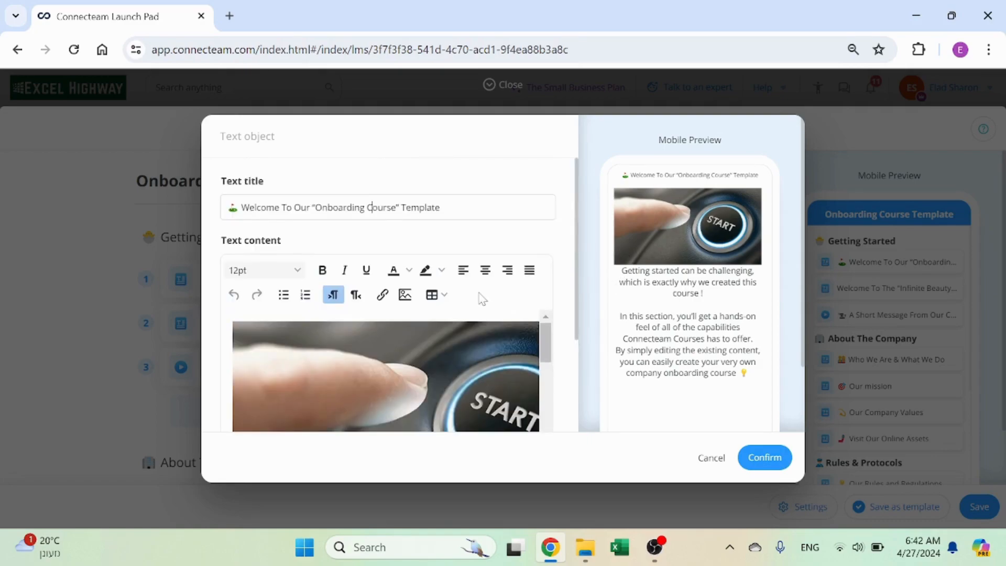
scroll(521, 283, down, 3)
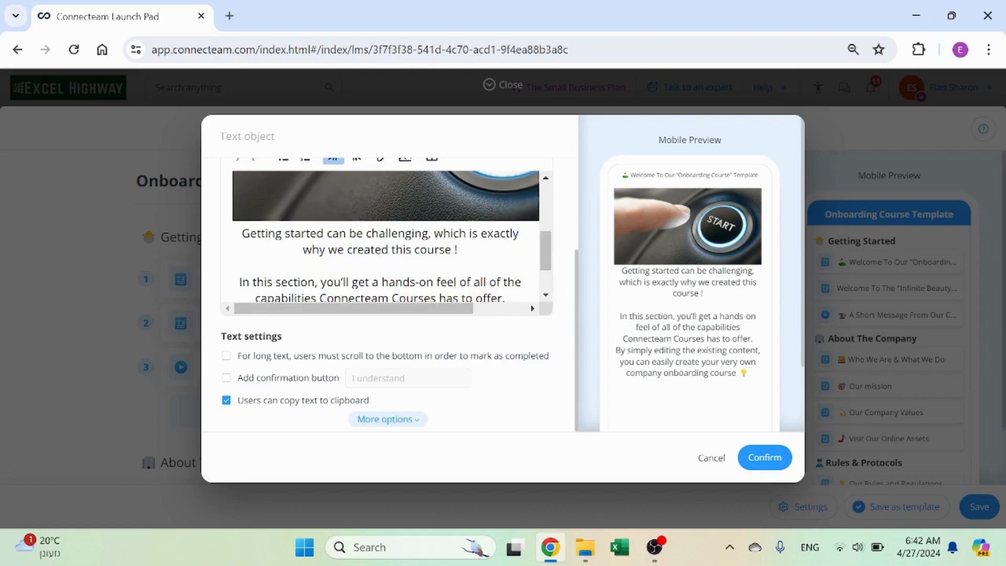
Try adding a comma before the exclamation mark in the welcome text's first sentence, and discard the edit
key(BackSpace)
text(, !)
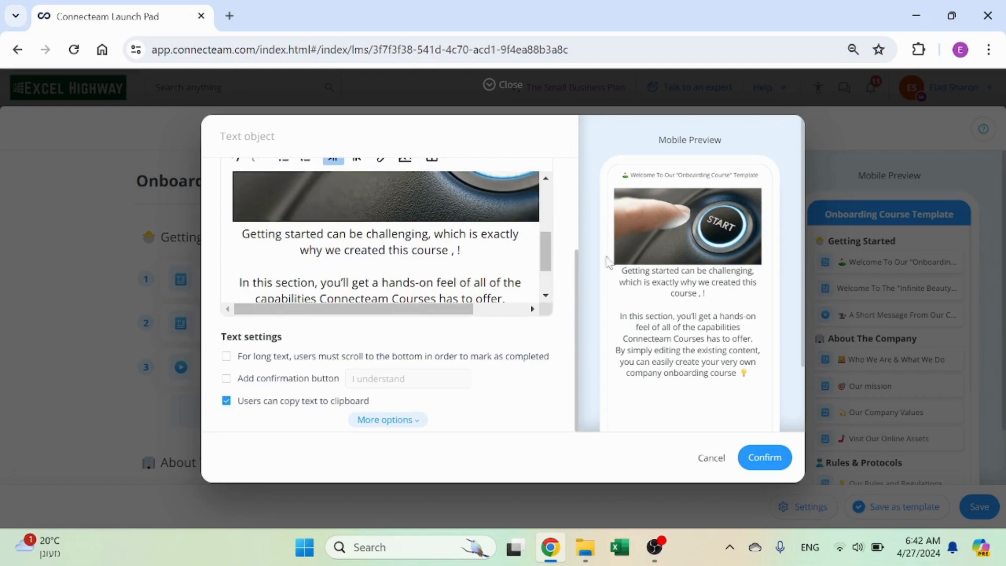
click(715, 461)
Open the "A Short Message From Our CEO" video object, examine its content and video settings, and close it without changes
scroll(524, 315, down, 2)
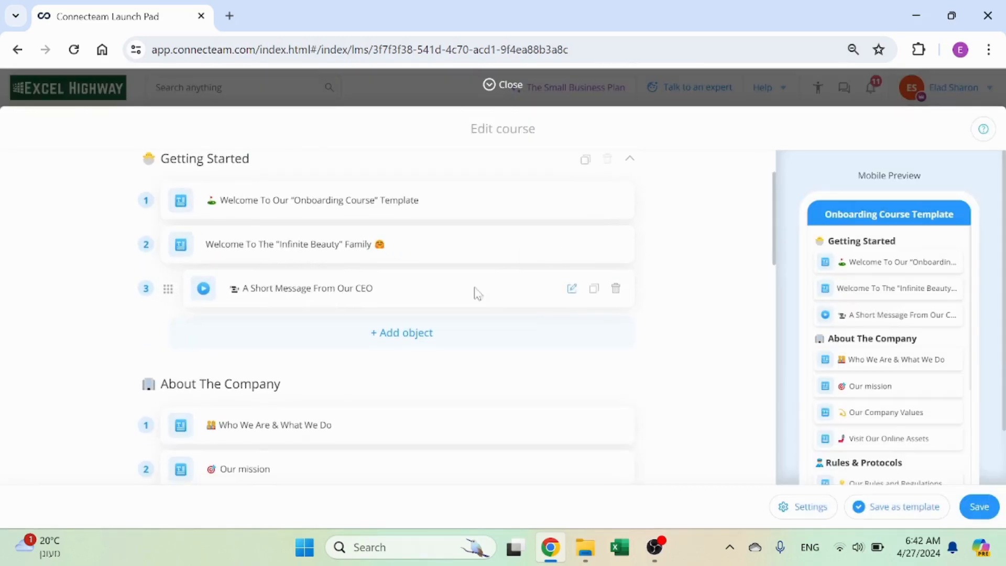
click(572, 288)
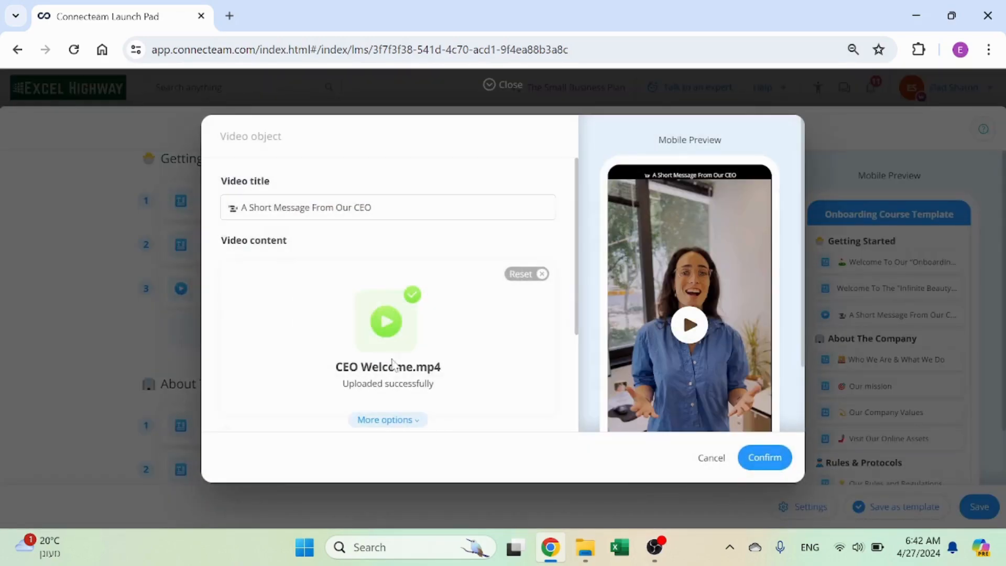
scroll(430, 310, down, 3)
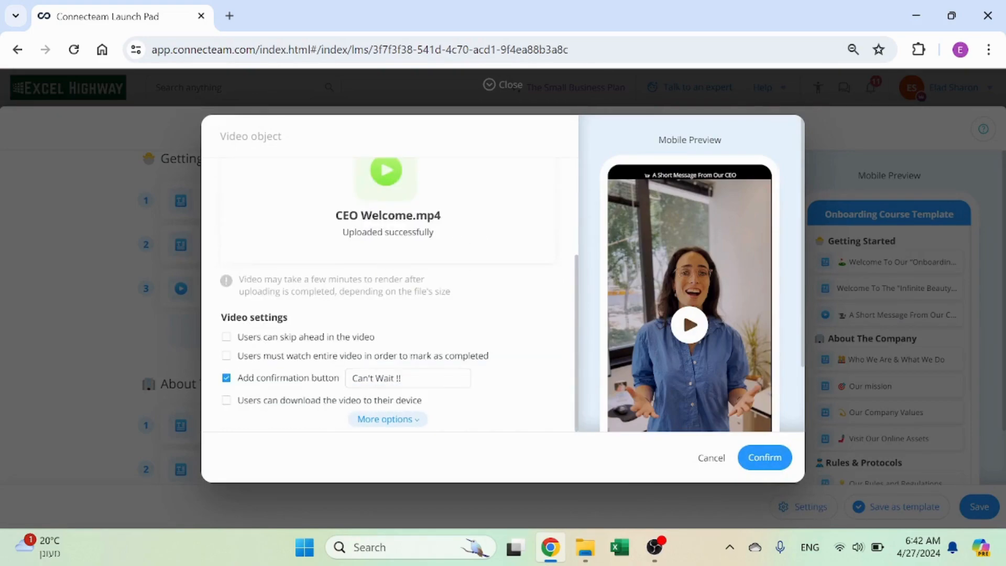
scroll(419, 315, up, 3)
scroll(696, 314, down, 2)
scroll(702, 256, up, 2)
click(711, 459)
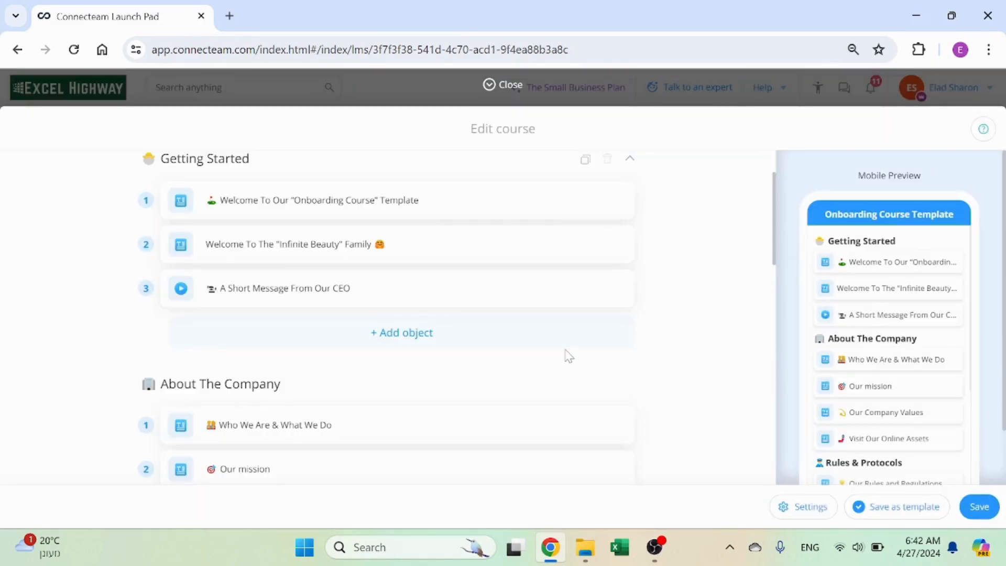
Open the "Test Yourself" quiz under Technical Onboarding, examine its questions and the first question's answers, and close it
scroll(571, 339, down, 7)
click(355, 336)
scroll(355, 335, down, 8)
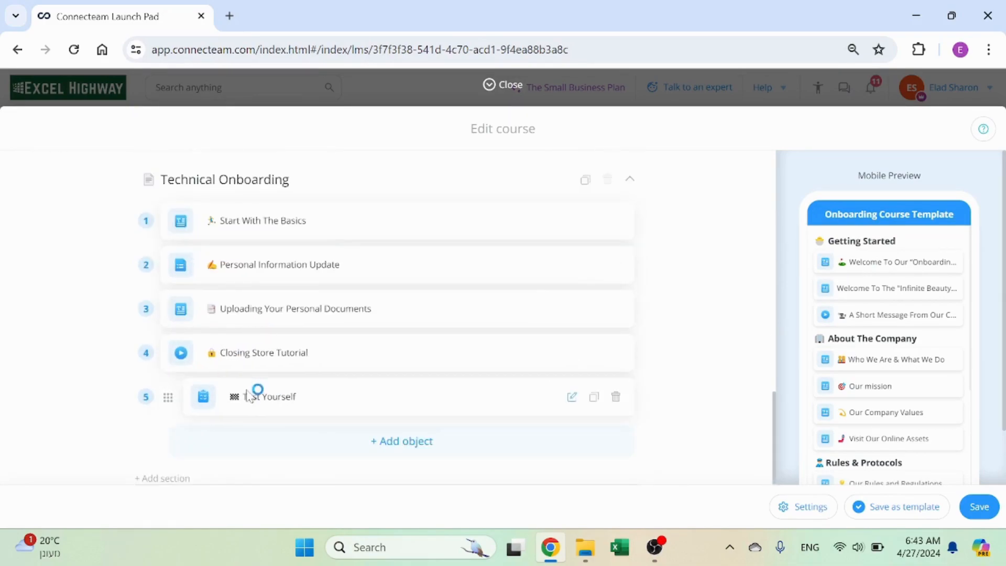
click(571, 398)
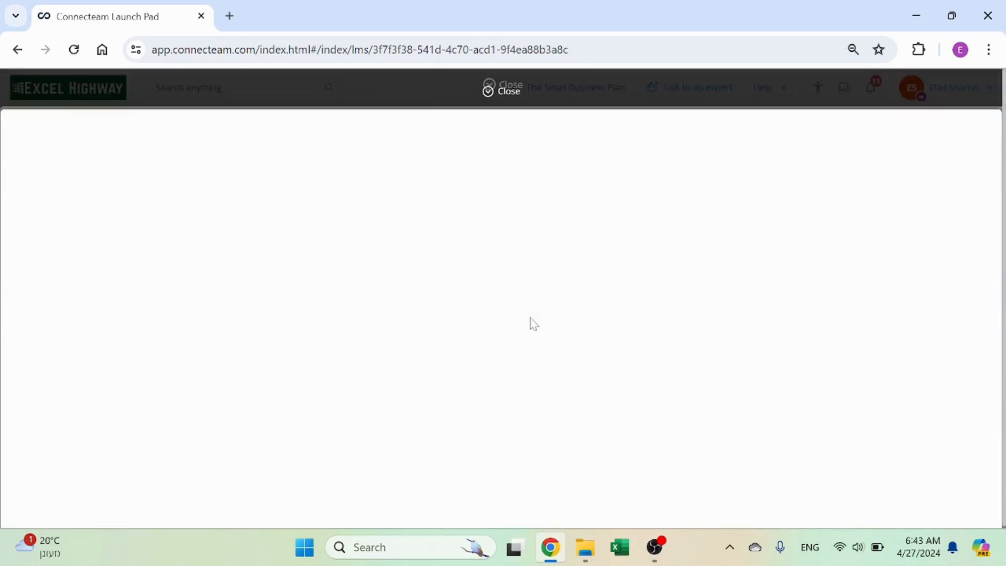
click(623, 184)
click(623, 183)
click(624, 183)
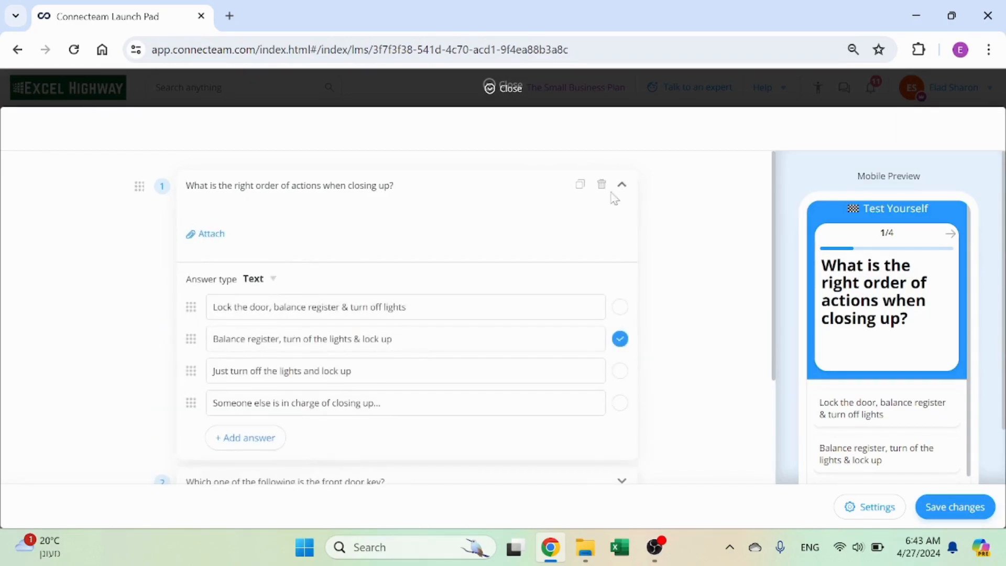
click(623, 184)
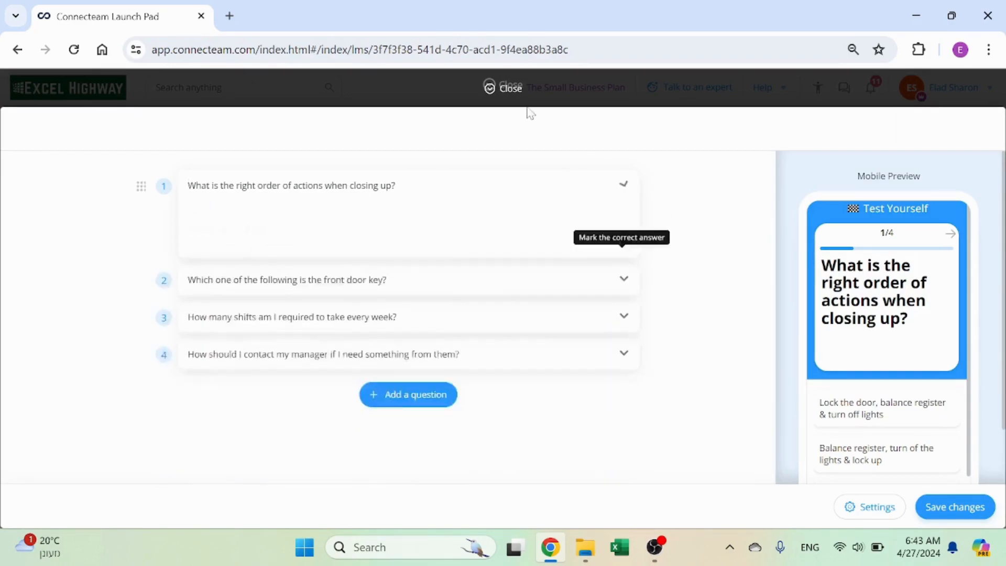
click(505, 90)
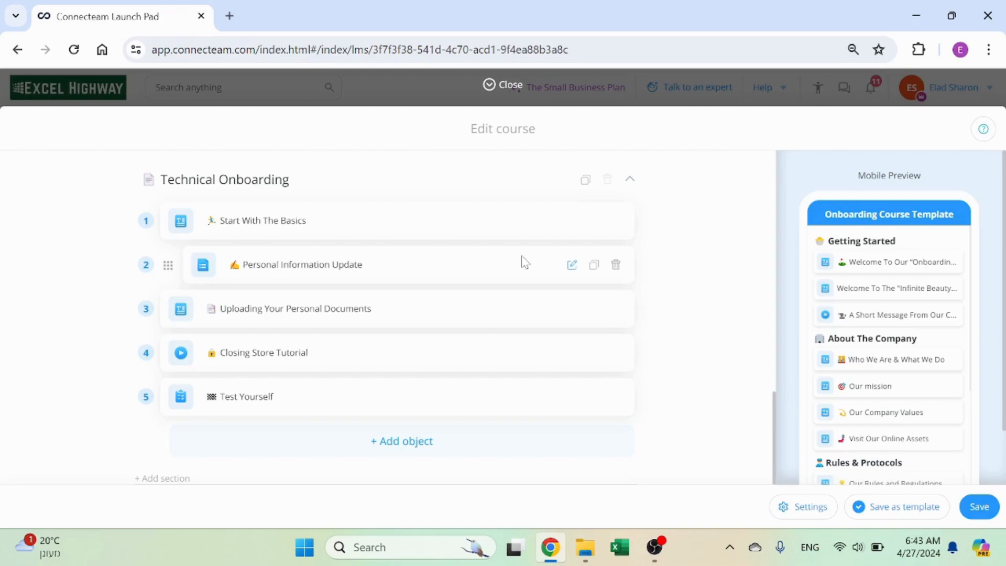
Save the course, review publishing it now to the all users smart group up to the summary, and close without confirming
click(988, 515)
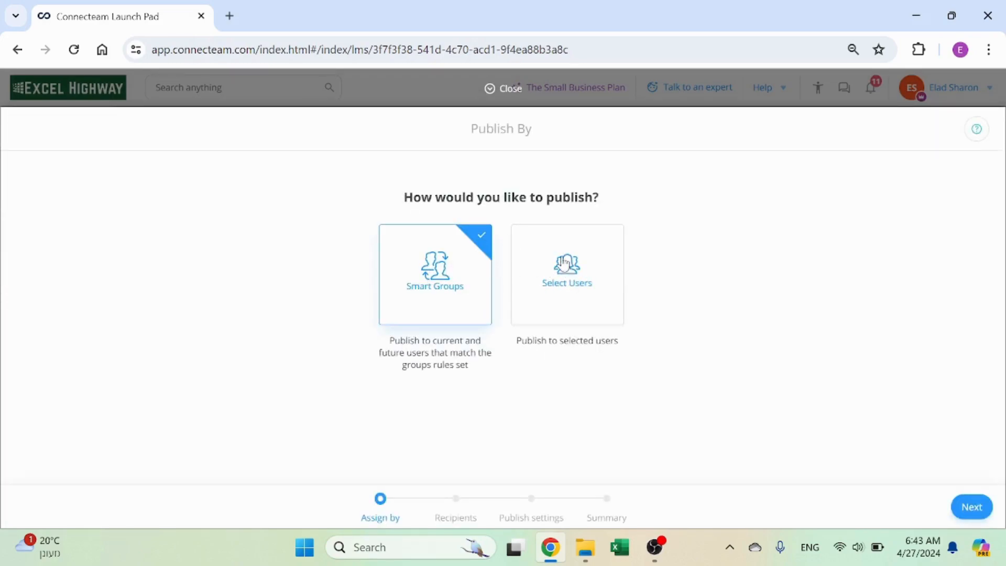
click(971, 506)
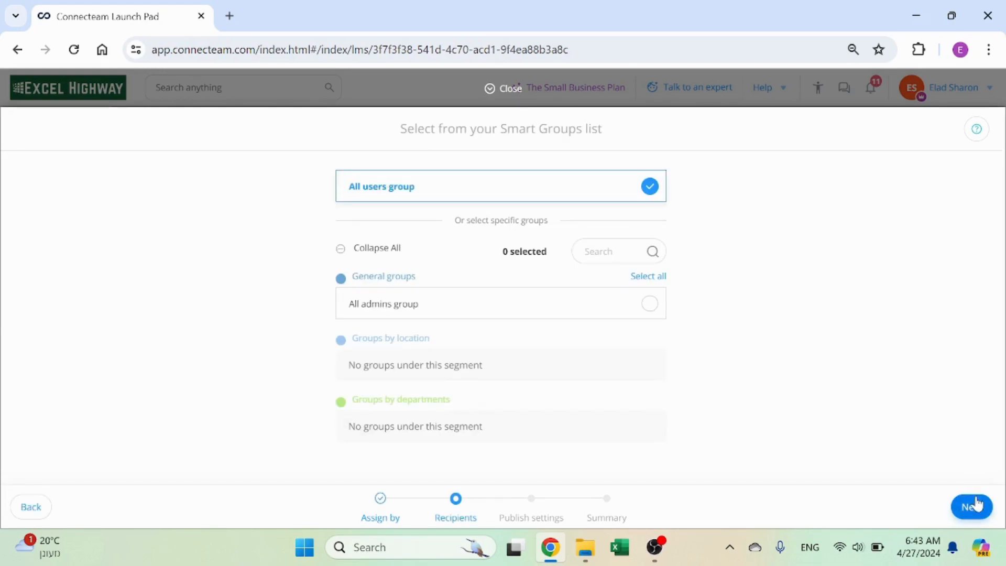
click(973, 508)
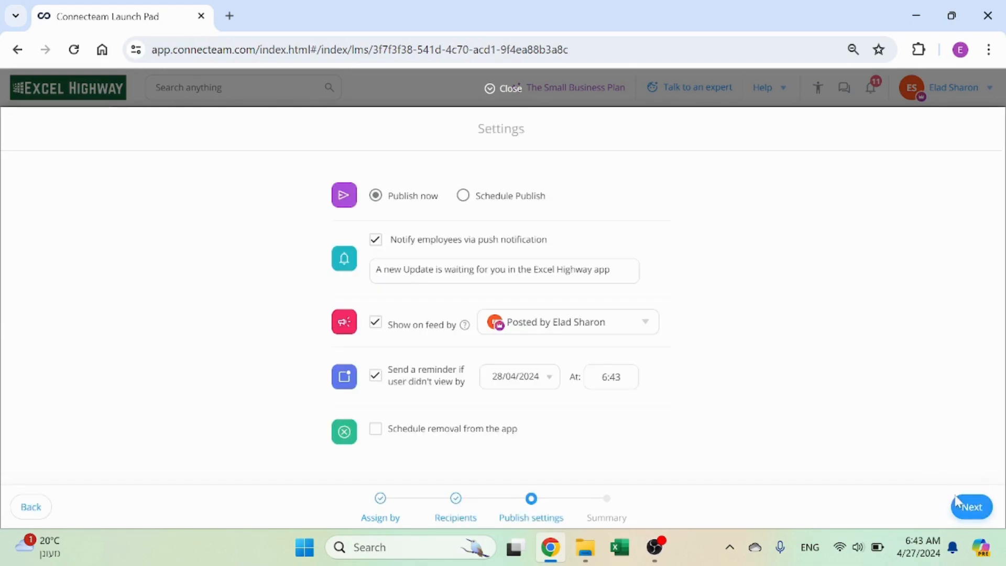
click(959, 503)
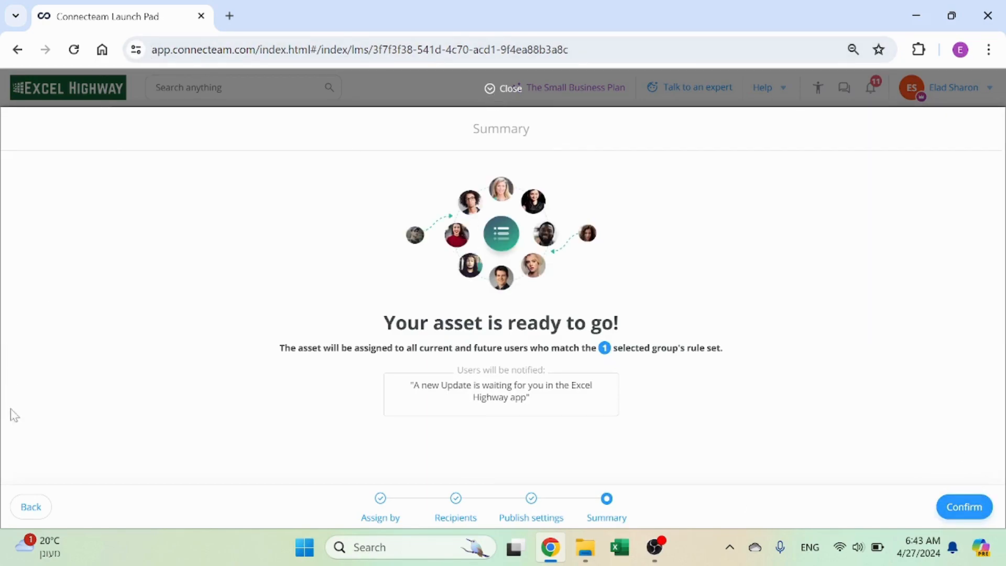
click(489, 89)
click(459, 290)
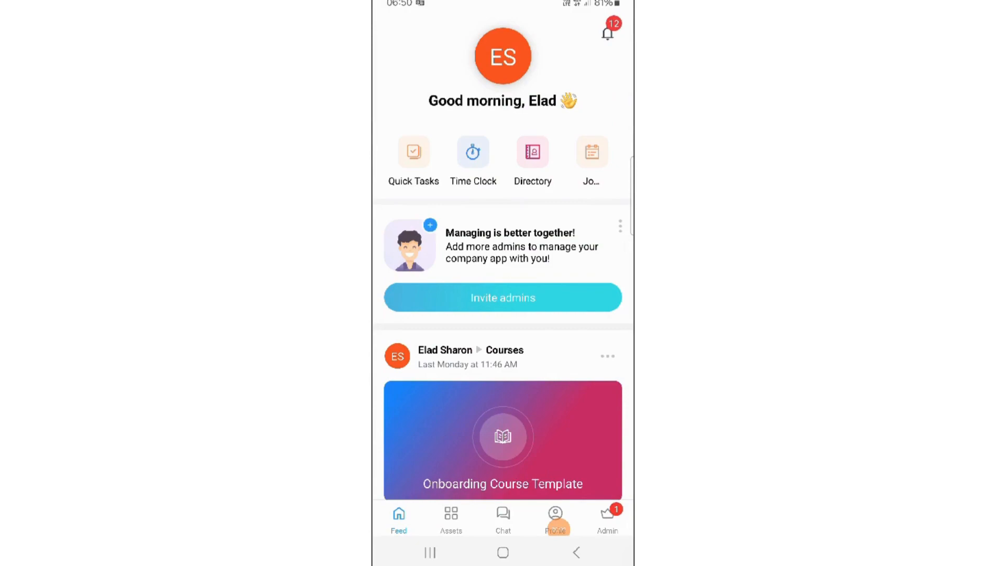
In the Connecteam mobile app, open the Onboarding Course Template from the feed and complete all three Getting Started items
scroll(503, 314, down, 2)
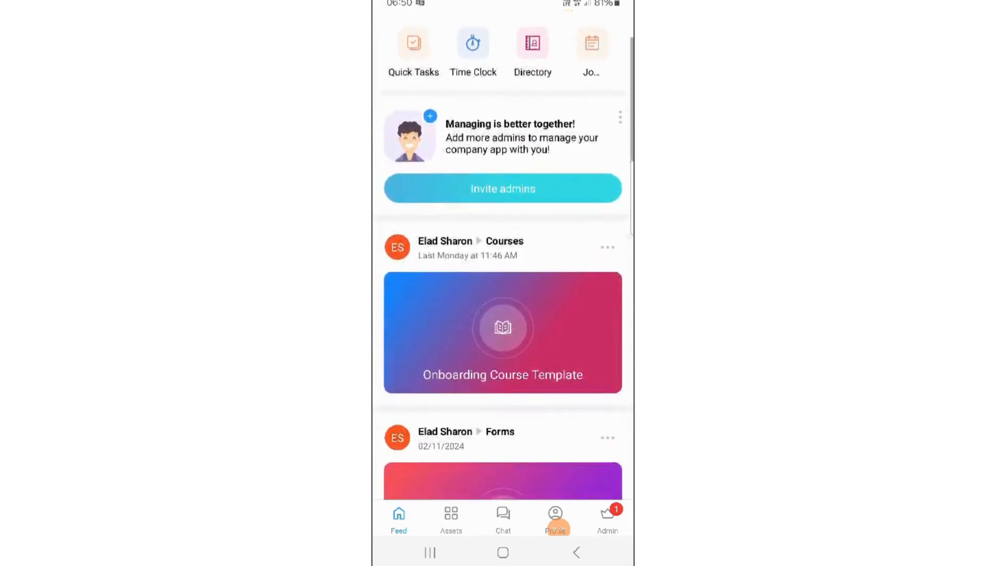
click(503, 332)
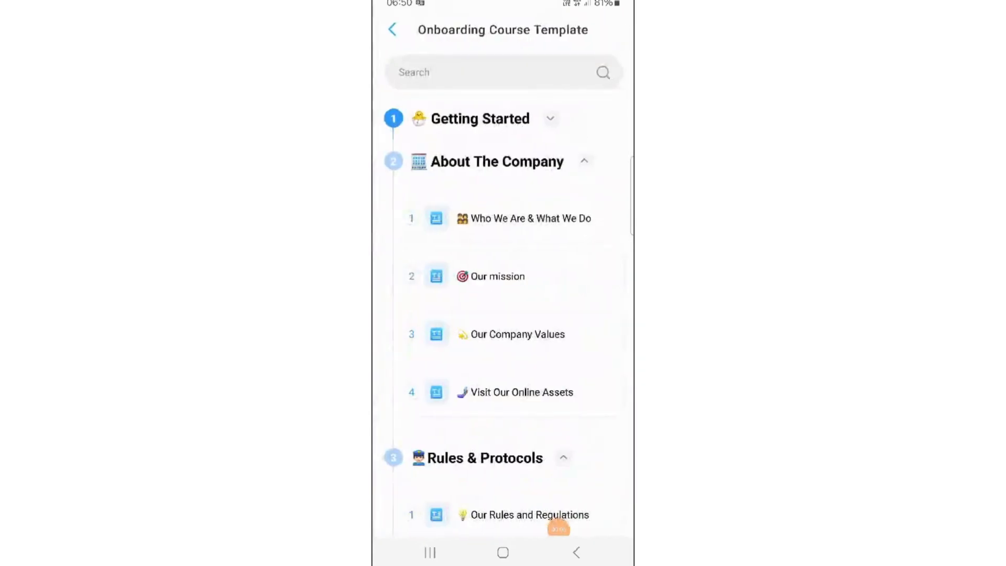
click(480, 118)
click(516, 178)
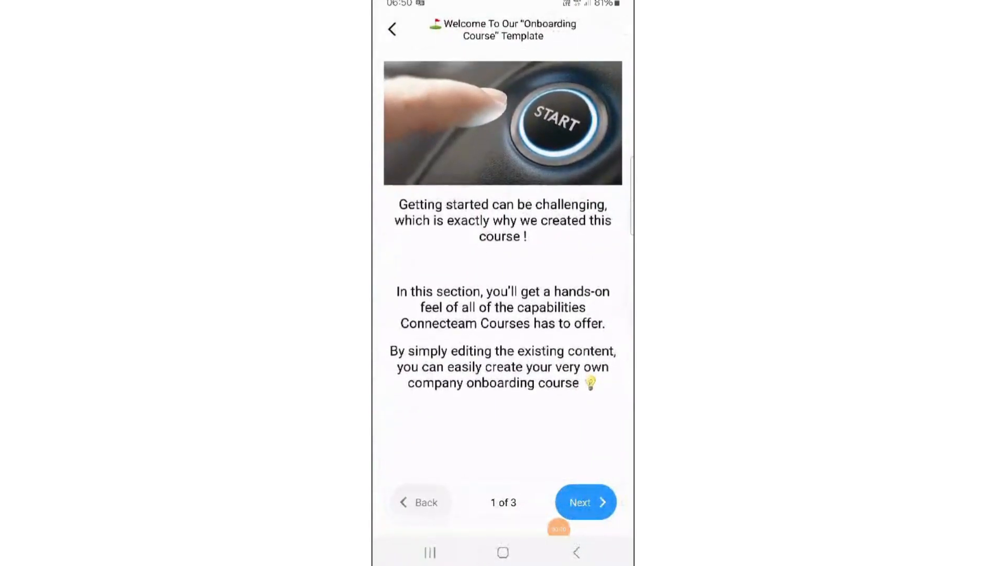
click(585, 502)
scroll(503, 314, down, 3)
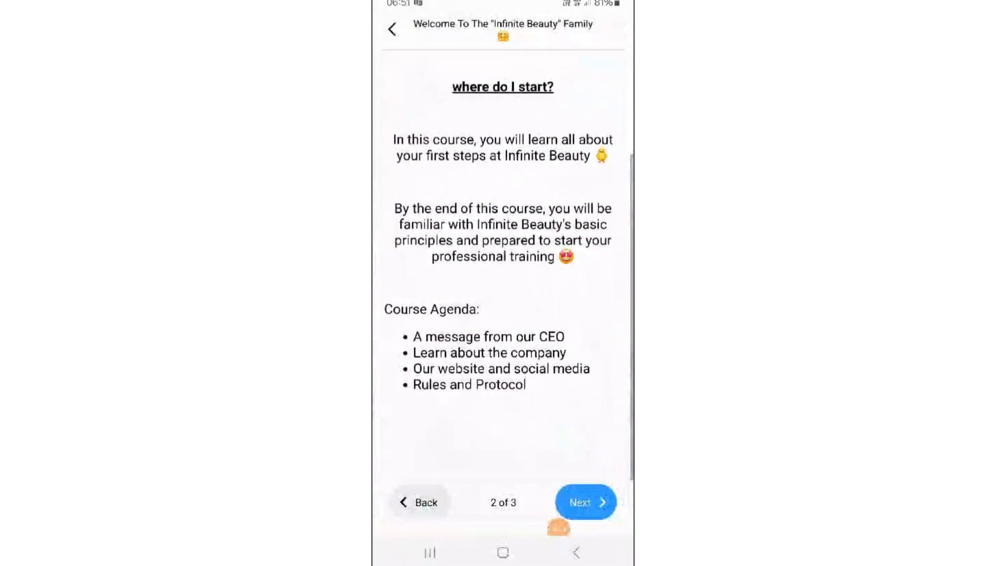
click(585, 502)
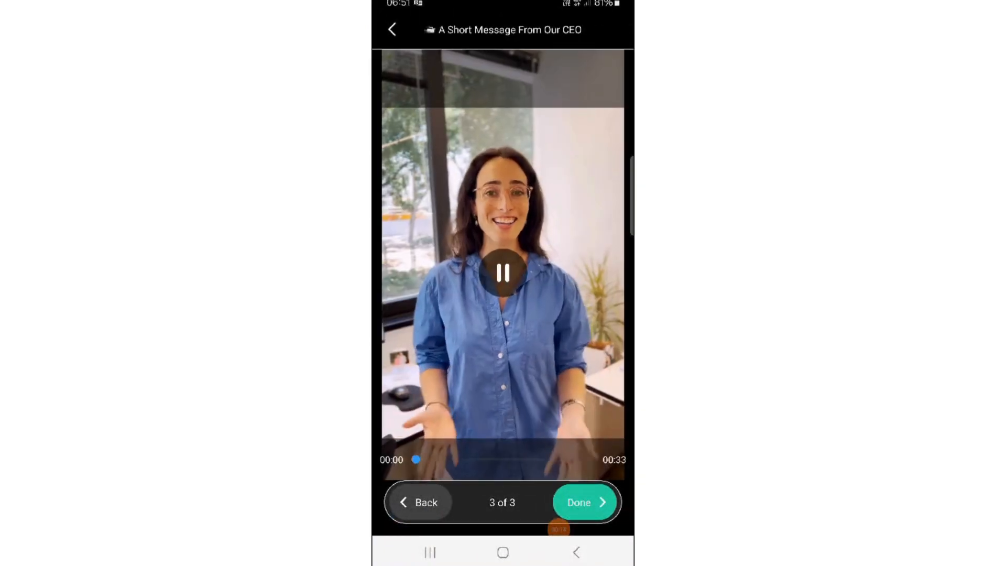
click(582, 501)
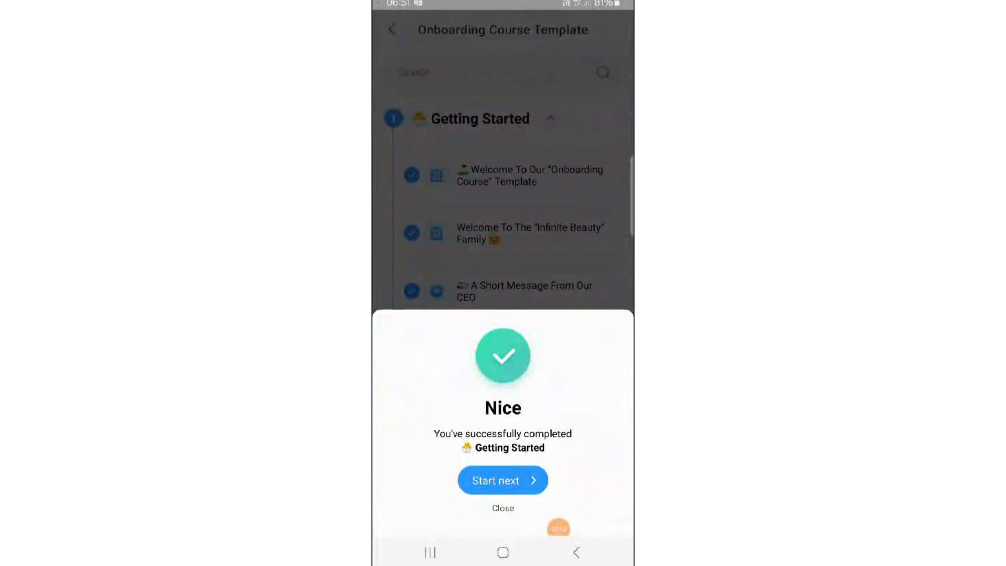
Continue to the About The Company section and mark "Our mission" as read and understood
click(503, 480)
scroll(503, 314, down, 1)
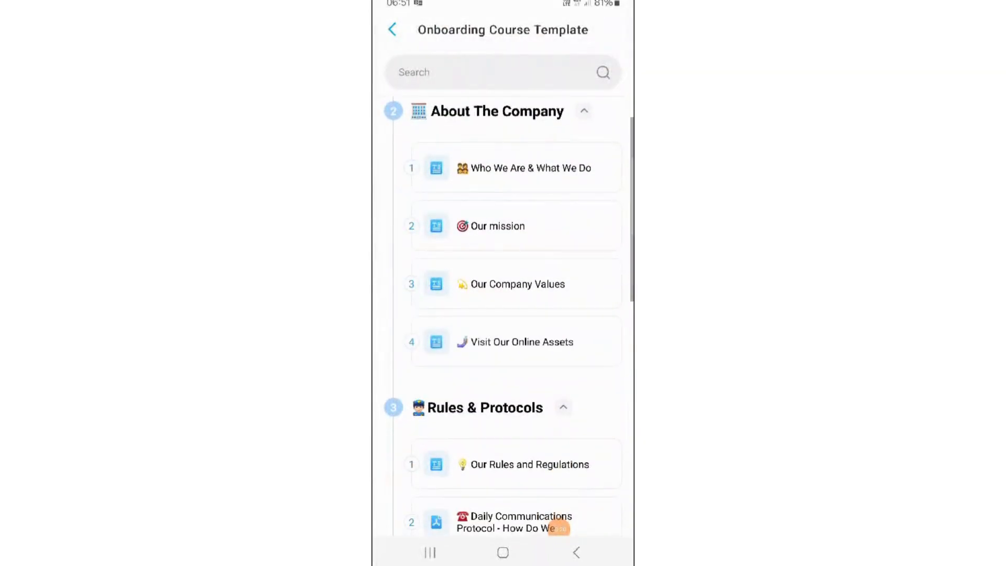
click(475, 226)
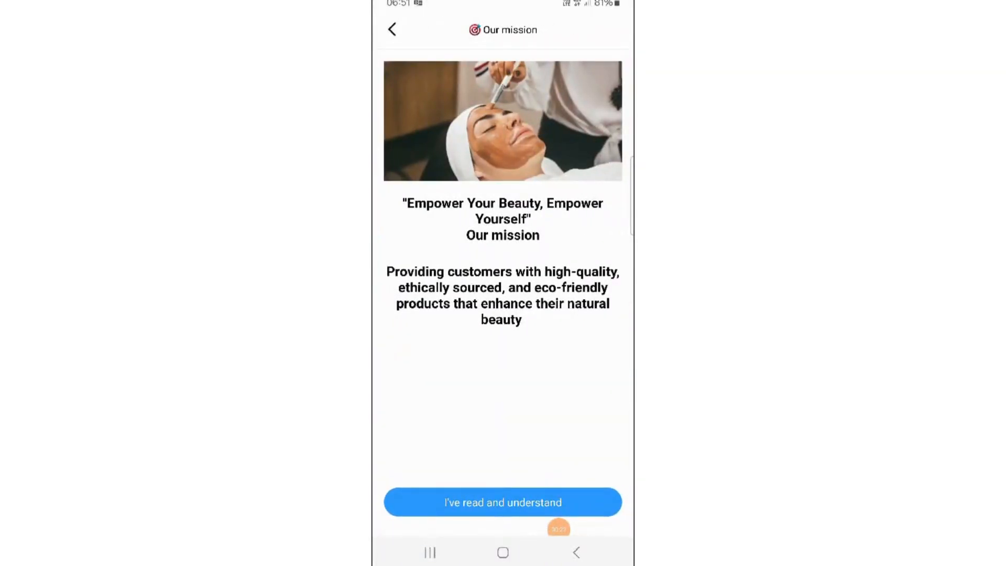
click(503, 502)
Take the "Test Yourself" quiz, answering "Balance register, turn of the lights & lock up", the second key picture and 2 weekly shifts
scroll(503, 315, down, 5)
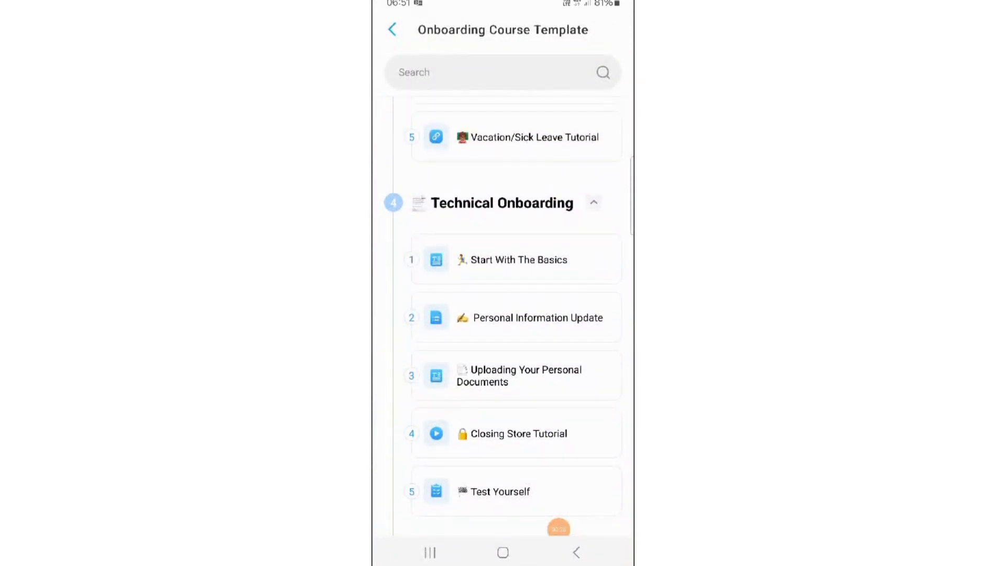
click(500, 491)
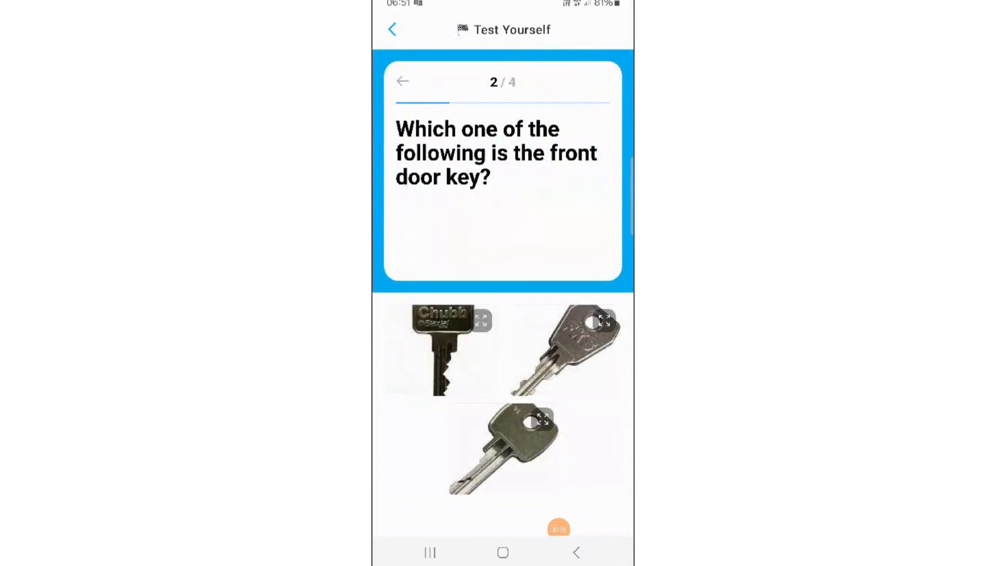
click(402, 81)
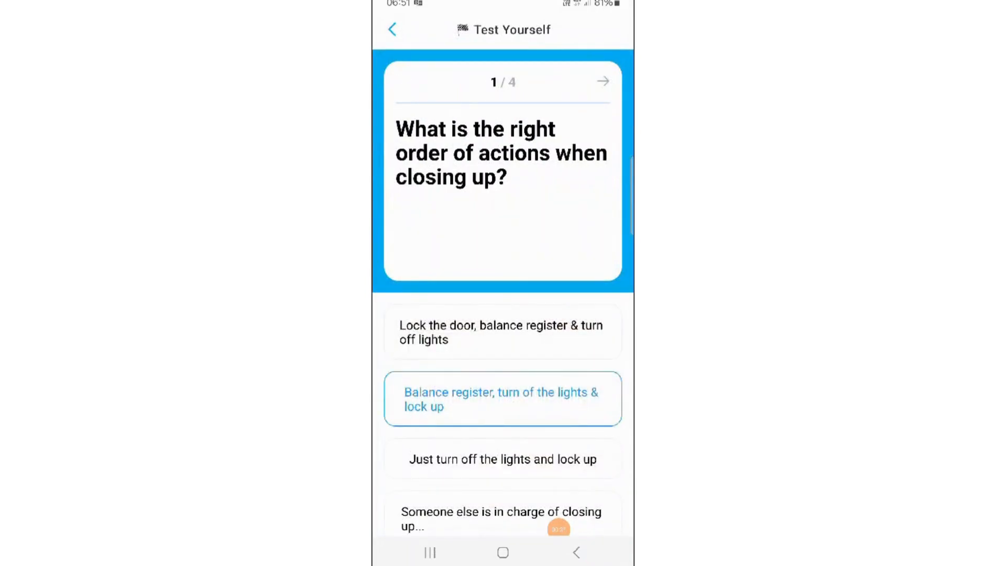
click(503, 376)
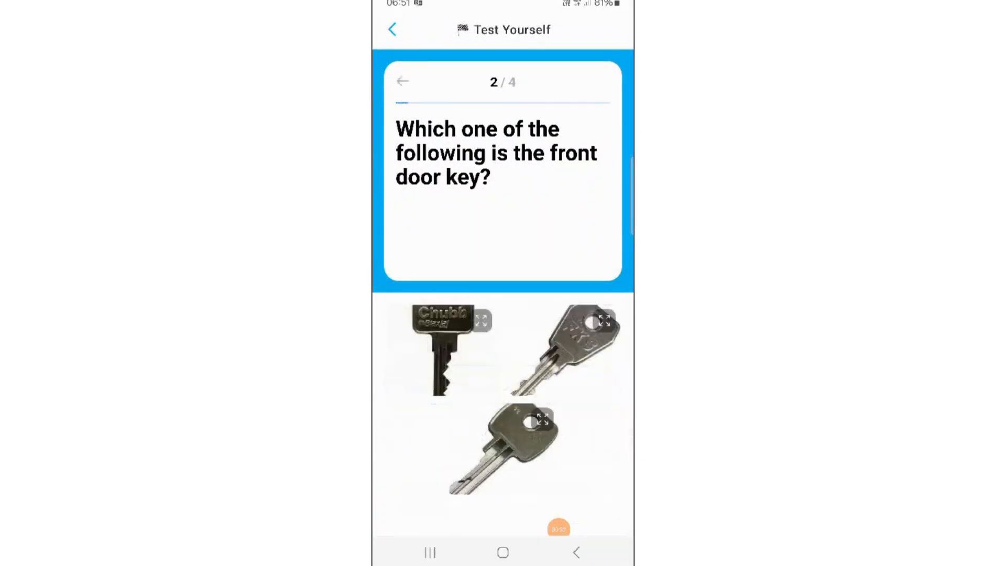
click(566, 350)
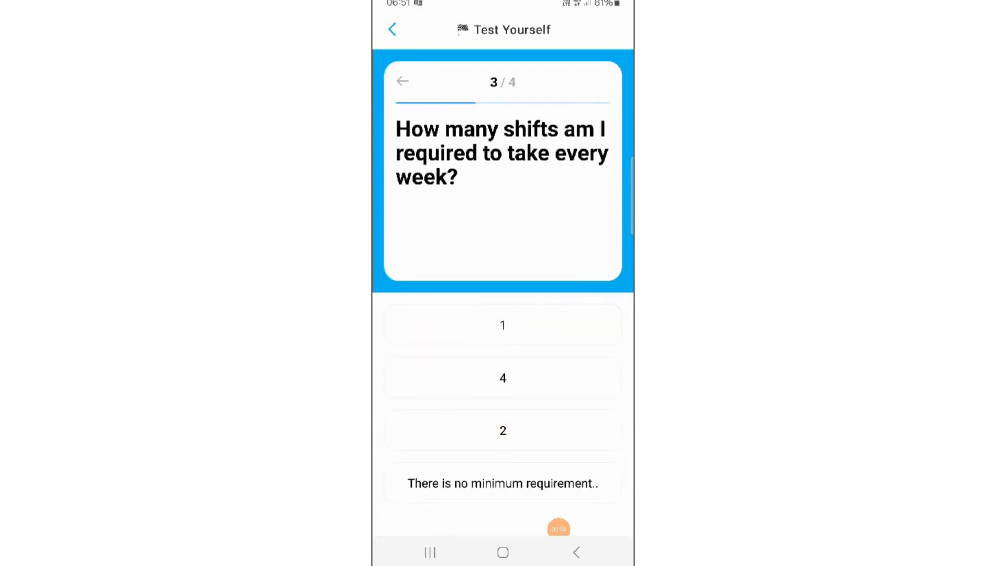
click(503, 430)
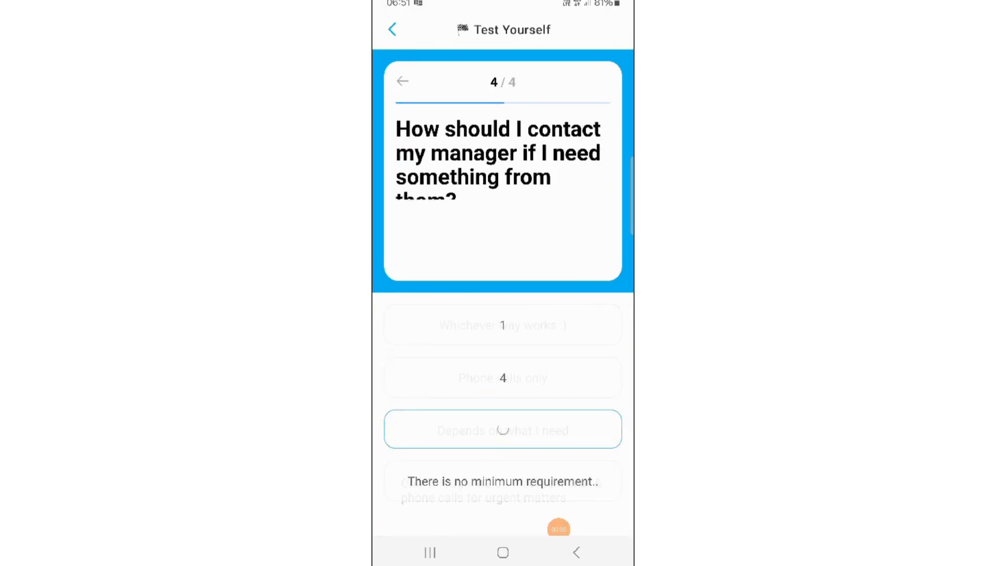
key(Escape)
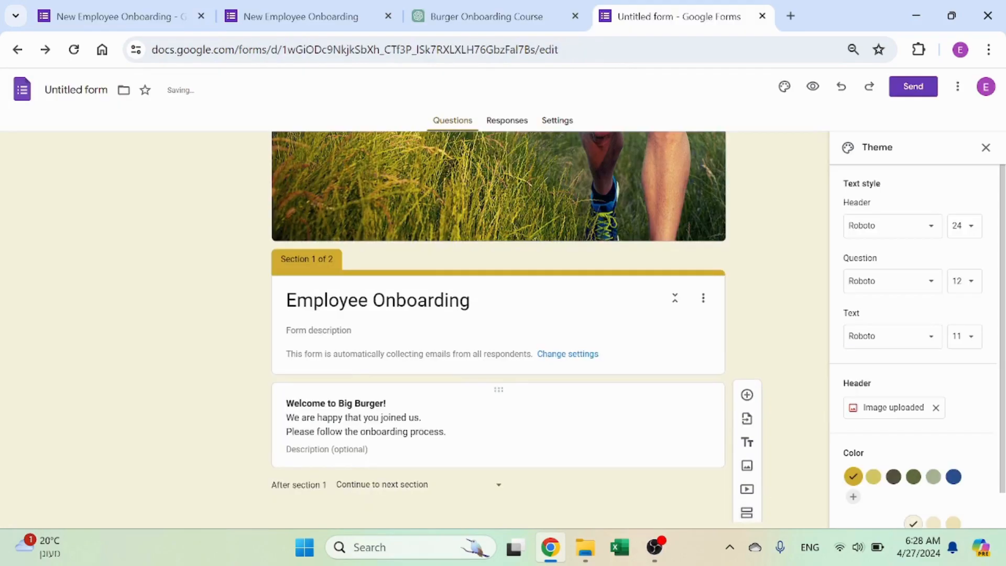
Add a second section to the form and title it "Introduction to Big Burger" in bold, checking the finished onboarding form for reference
click(747, 512)
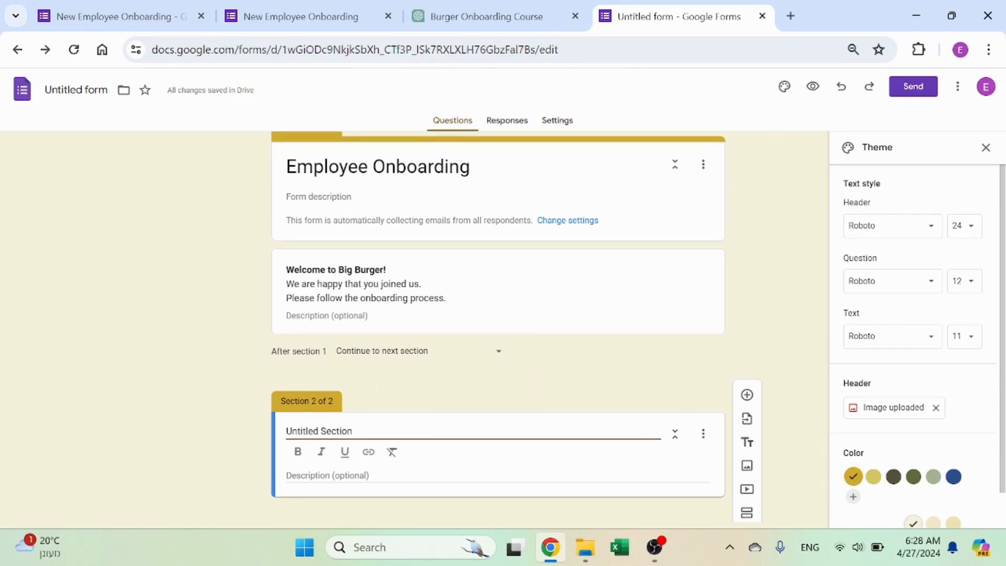
key(ctrl+a)
click(138, 7)
scroll(419, 356, down, 6)
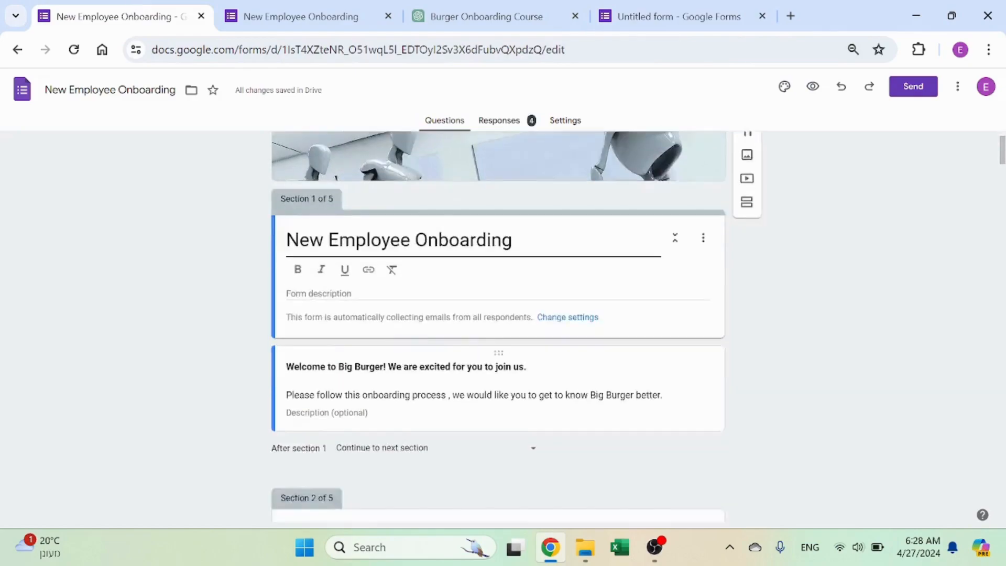
scroll(406, 340, down, 2)
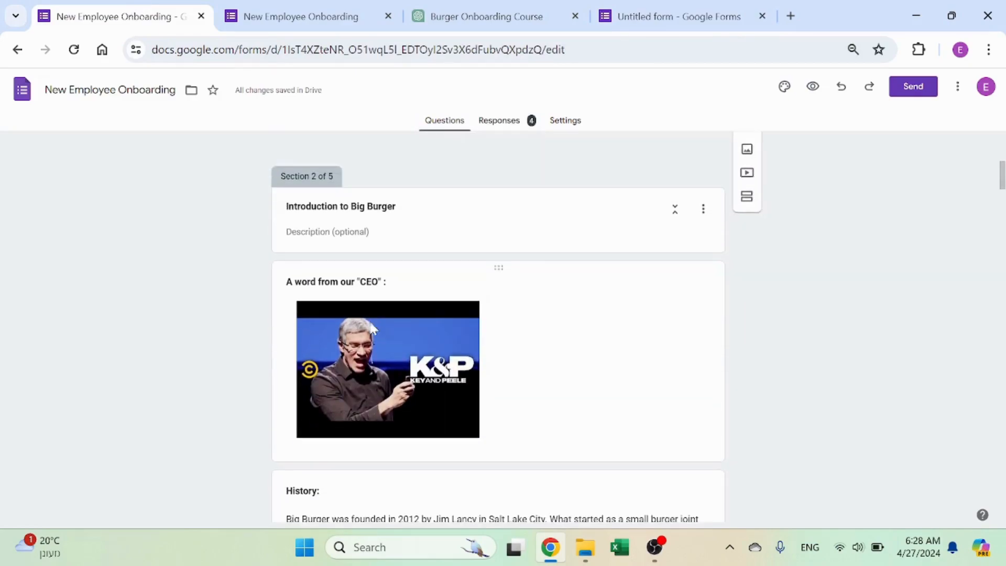
click(663, 11)
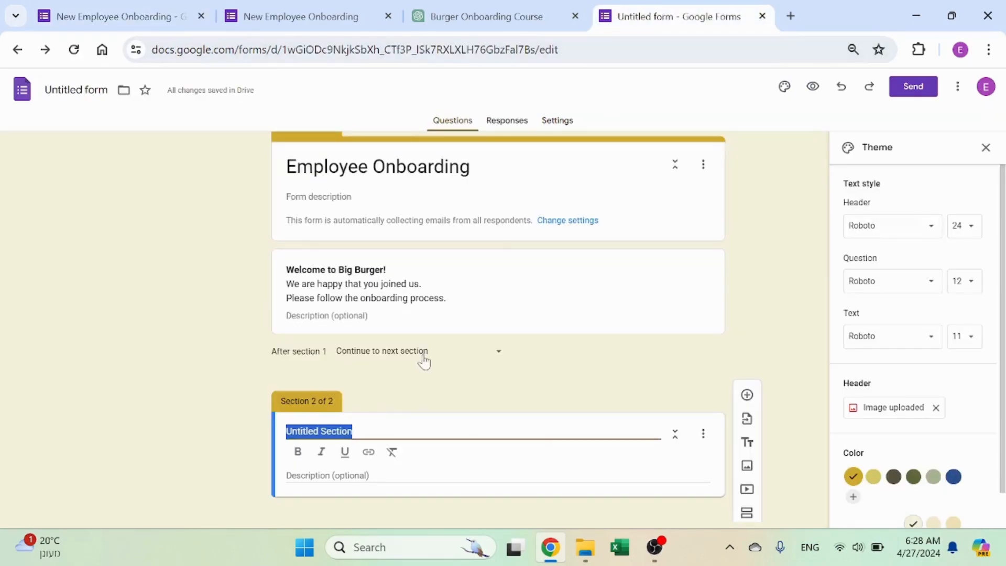
text(Introduction to bi)
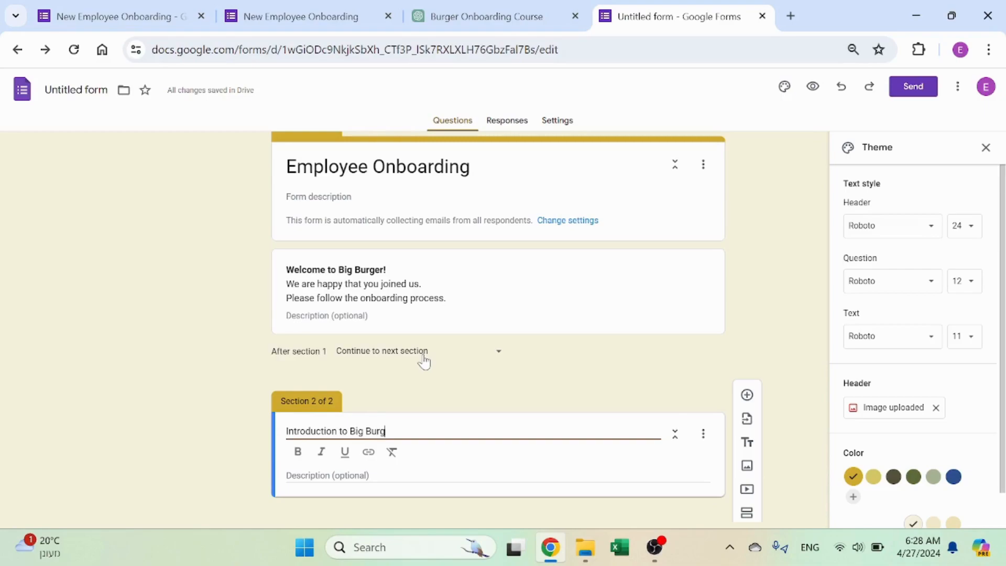
key(ctrl+a)
click(297, 451)
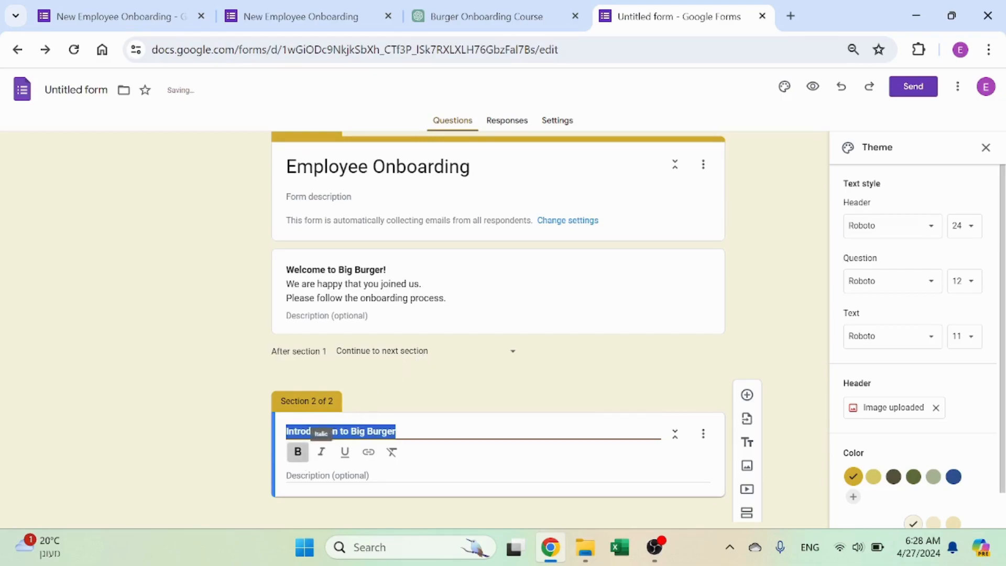
click(480, 495)
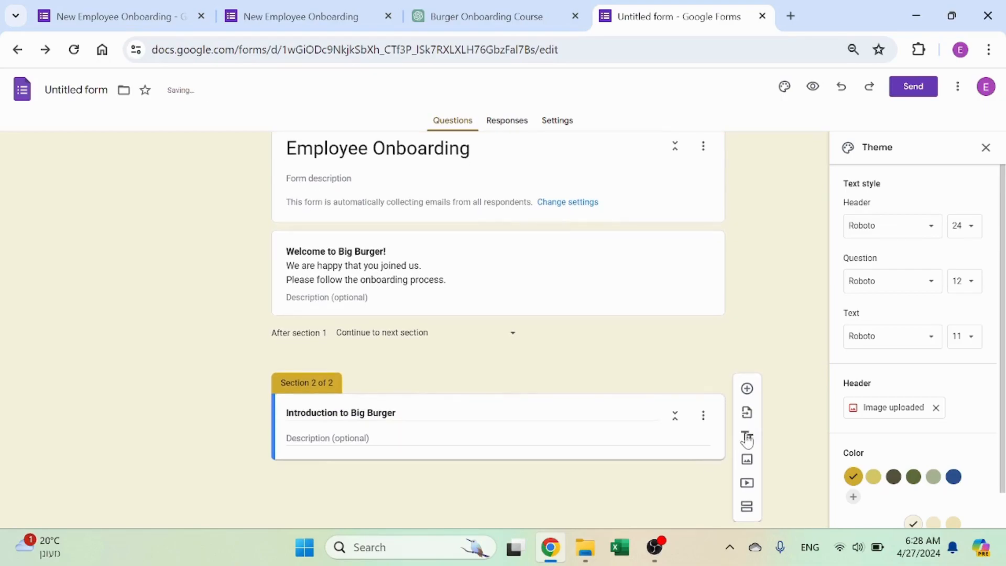
Insert the CBS News Extended Interviews video from a YouTube search for "tim cook interview" and title it "A word from our CEO:"
click(747, 483)
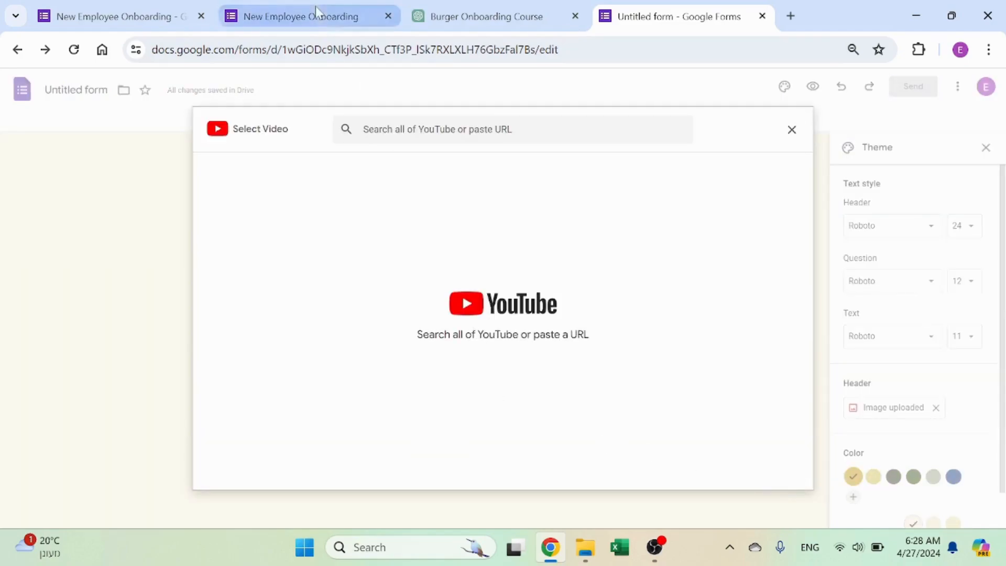
click(424, 129)
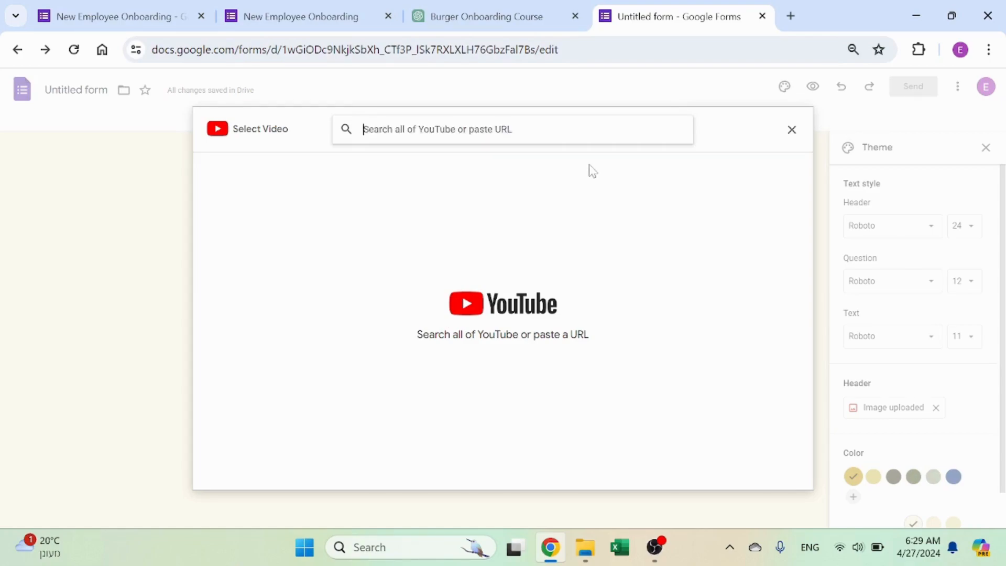
text(tiunm)
key(BackSpace)
text(m cook)
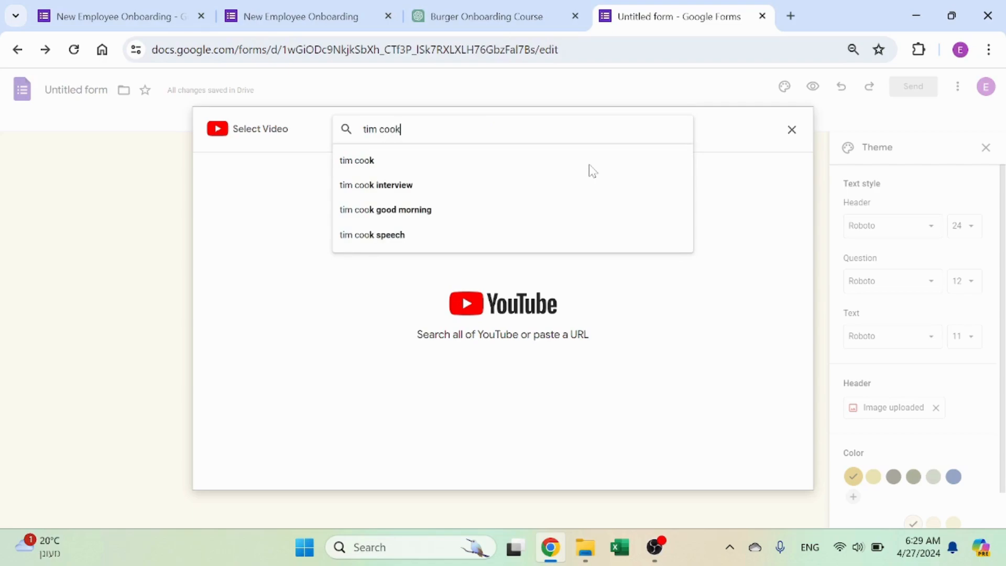
click(385, 185)
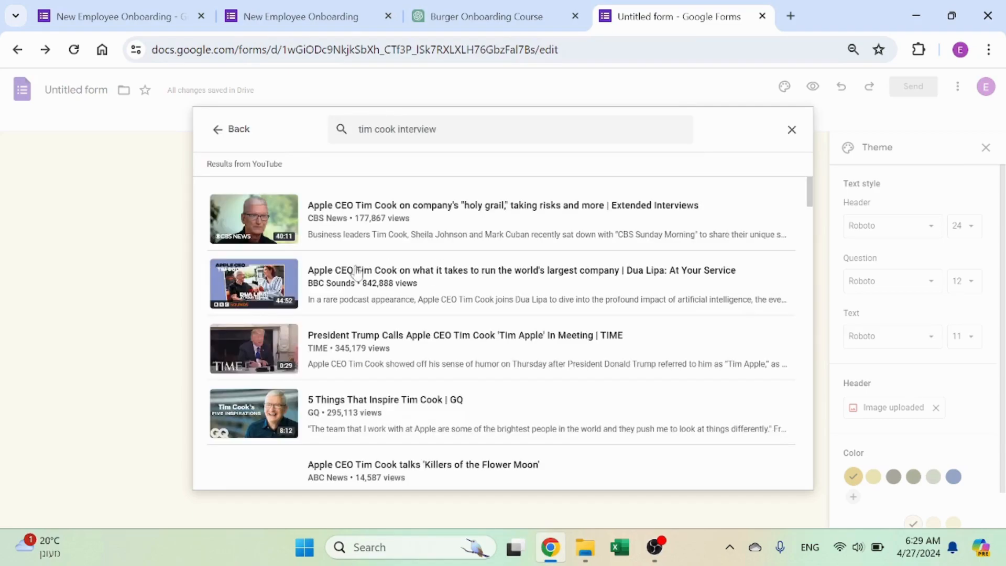
click(345, 211)
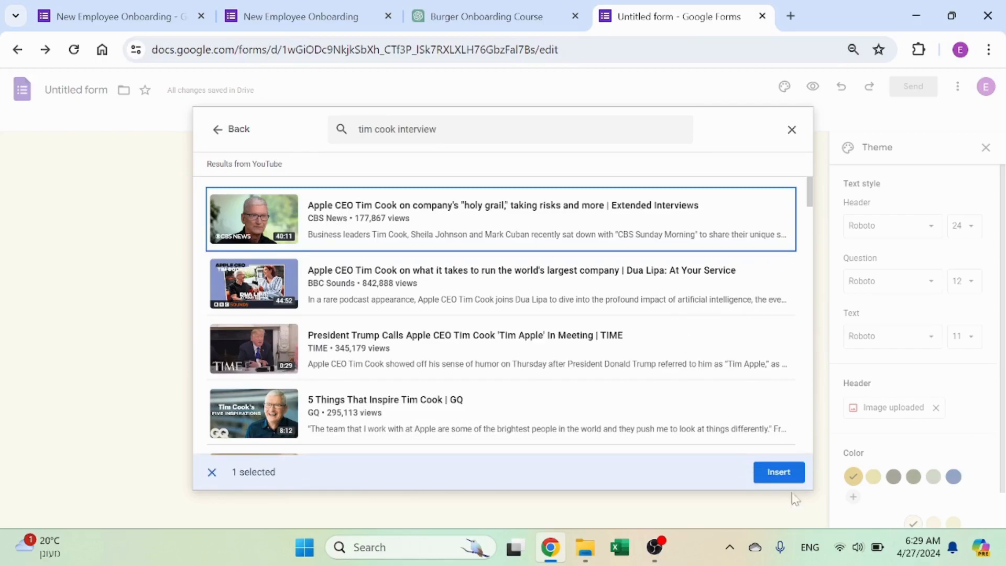
click(774, 473)
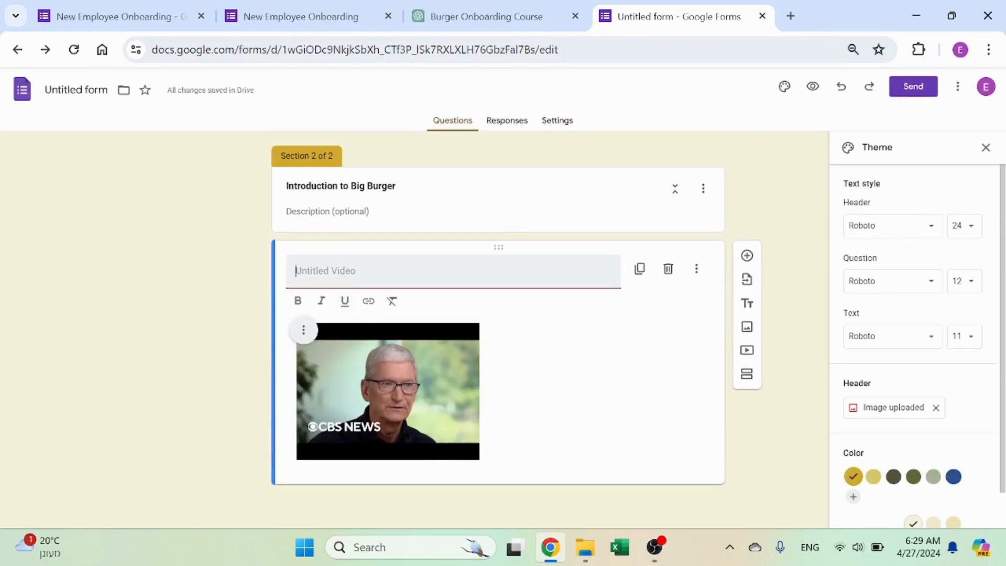
text(A word from our CEO:)
click(65, 360)
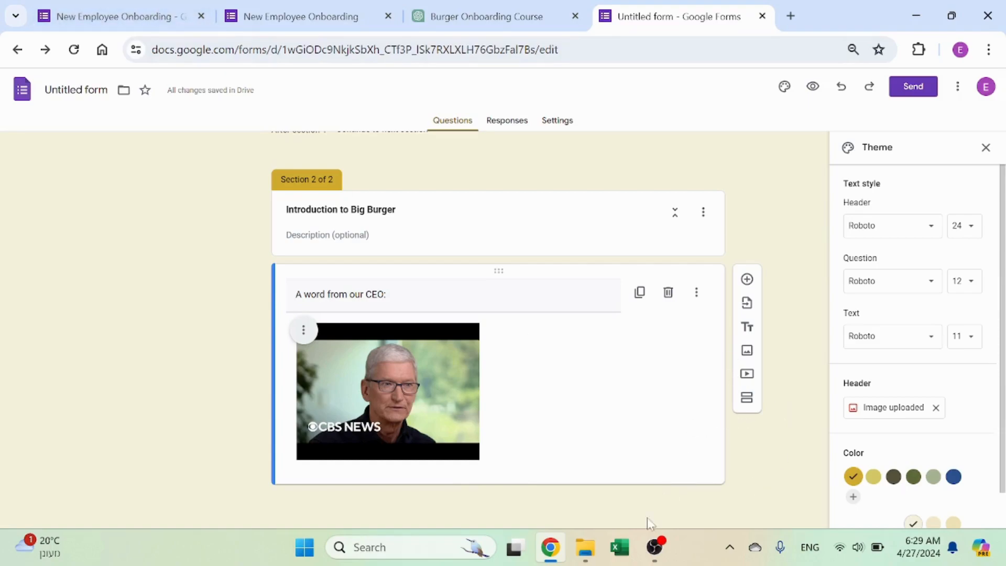
Add a title and description block below the CEO video and title it "More text"
click(746, 326)
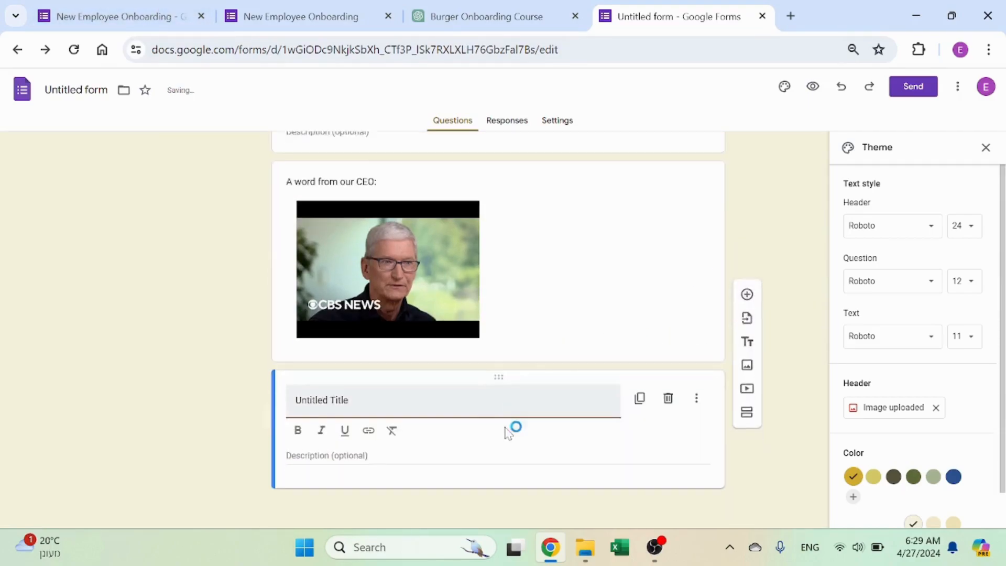
text(More tex)
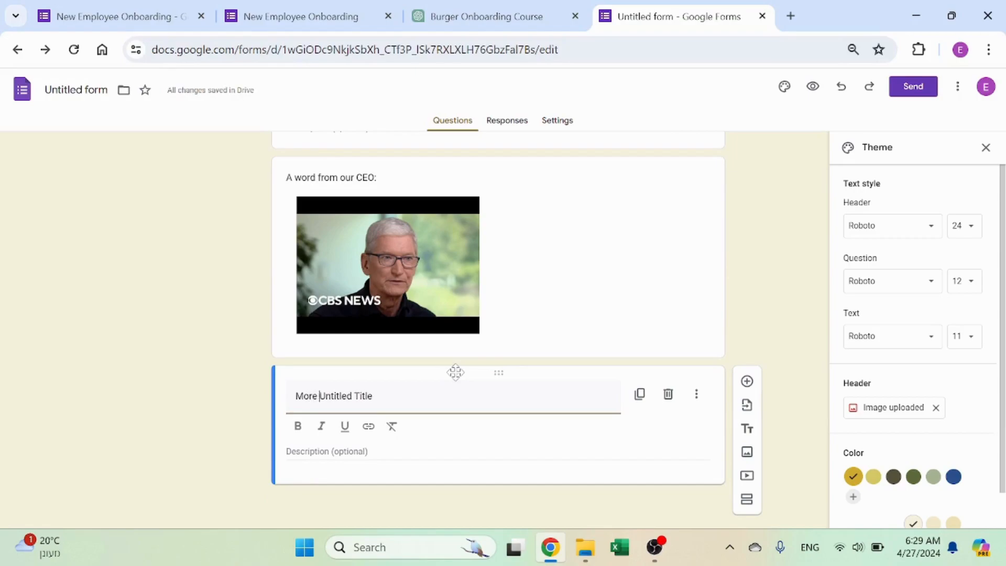
text(t)
key(End)
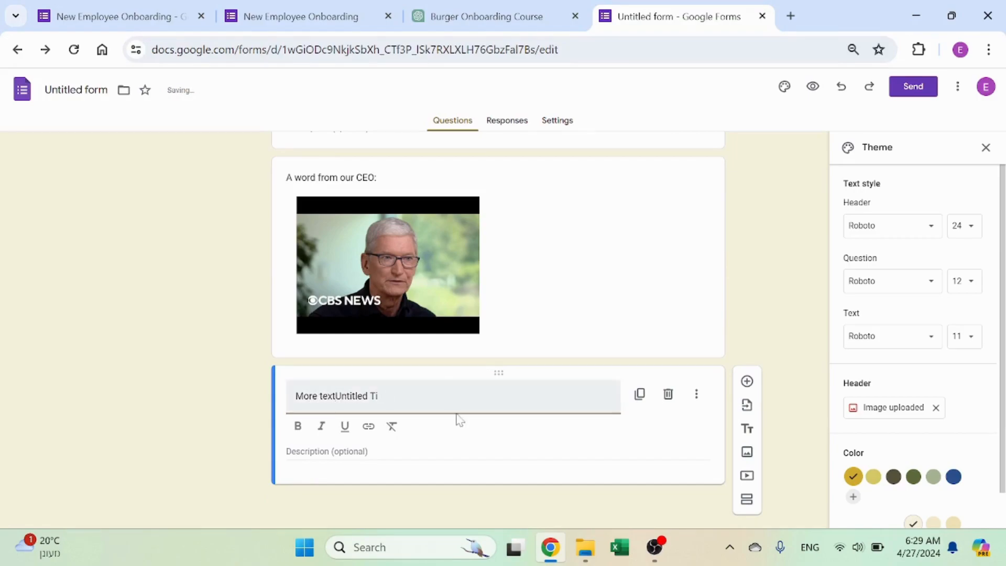
key(BackSpace)
click(556, 482)
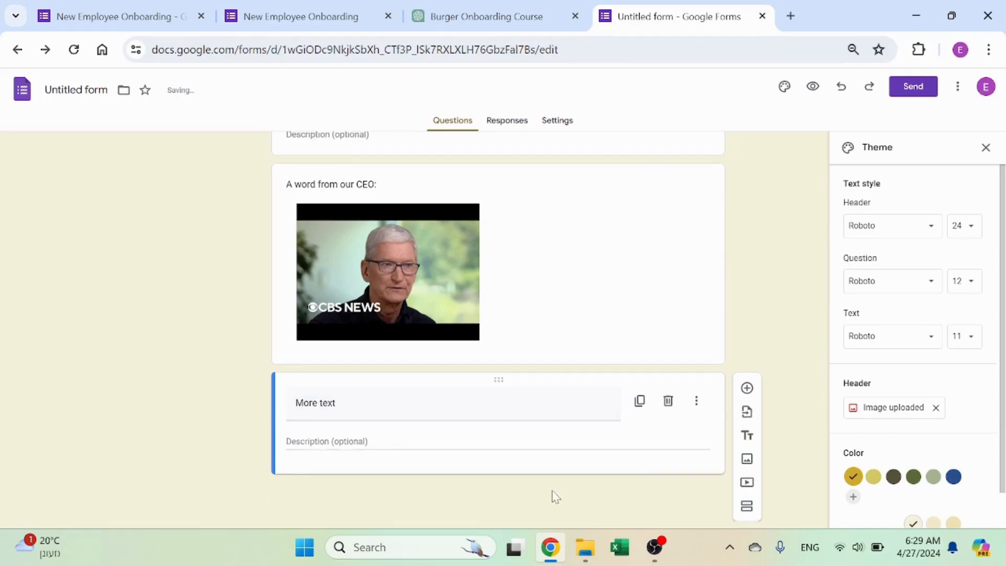
Add a third section after the "More text" block and title it "Menu items"
click(748, 504)
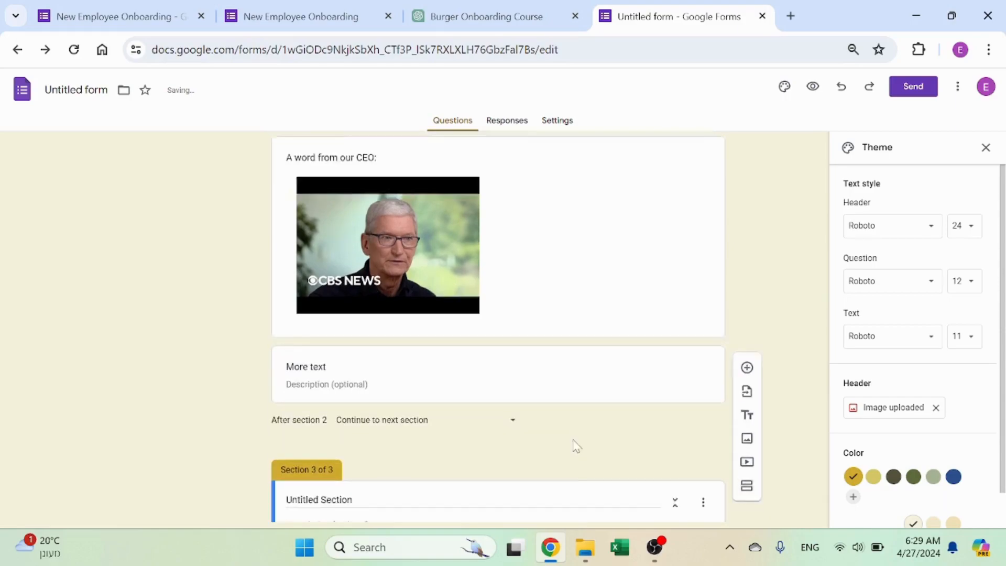
scroll(381, 400, up, 10)
scroll(348, 385, up, 1)
scroll(314, 314, down, 3)
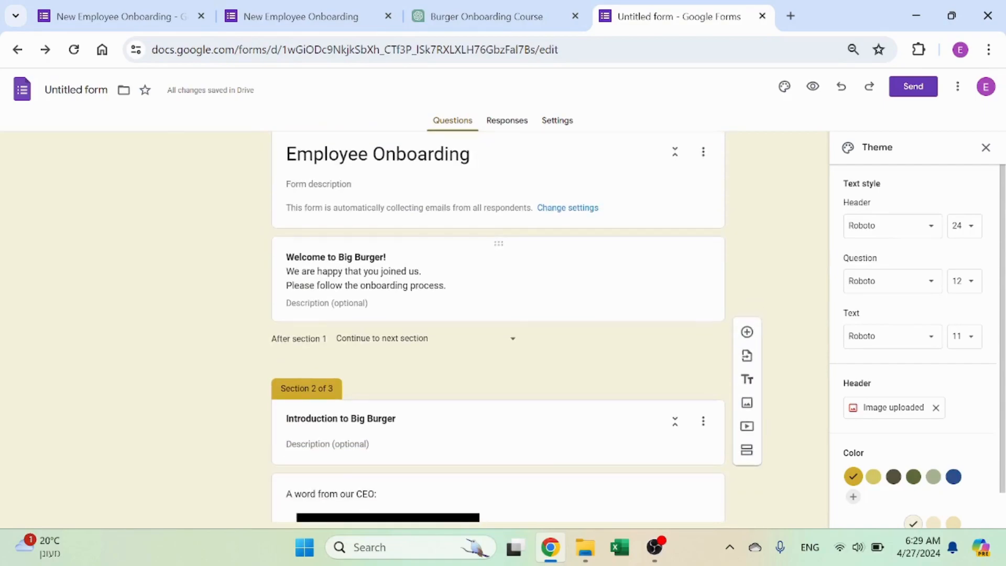
scroll(411, 398, up, 3)
click(407, 362)
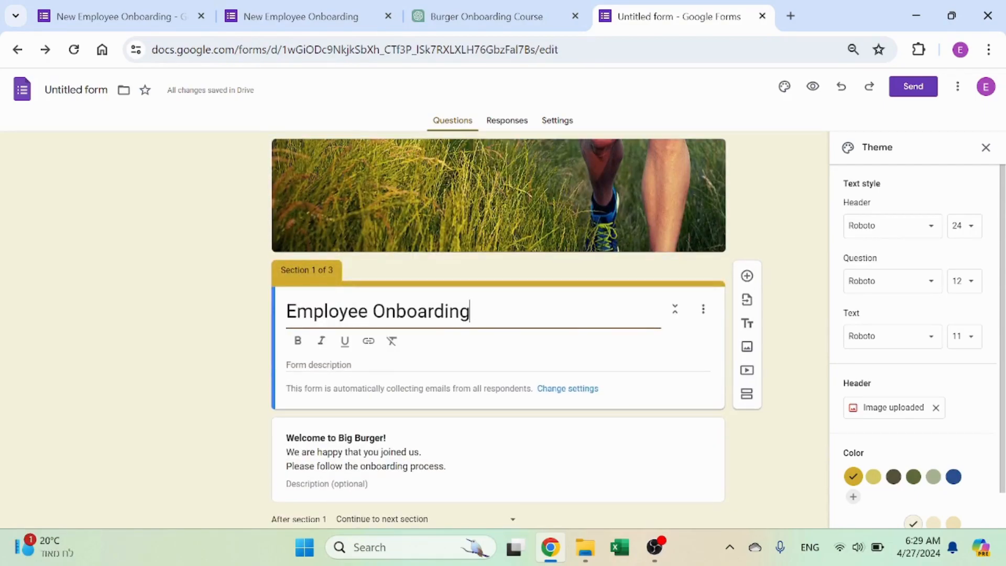
scroll(314, 367, down, 8)
scroll(397, 503, down, 2)
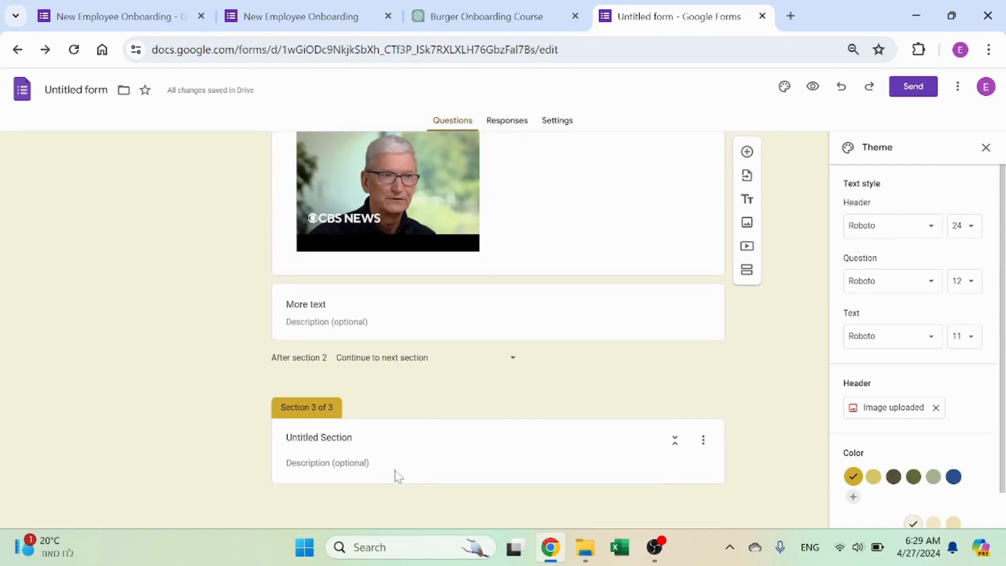
click(395, 472)
scroll(330, 427, up, 4)
scroll(330, 427, down, 5)
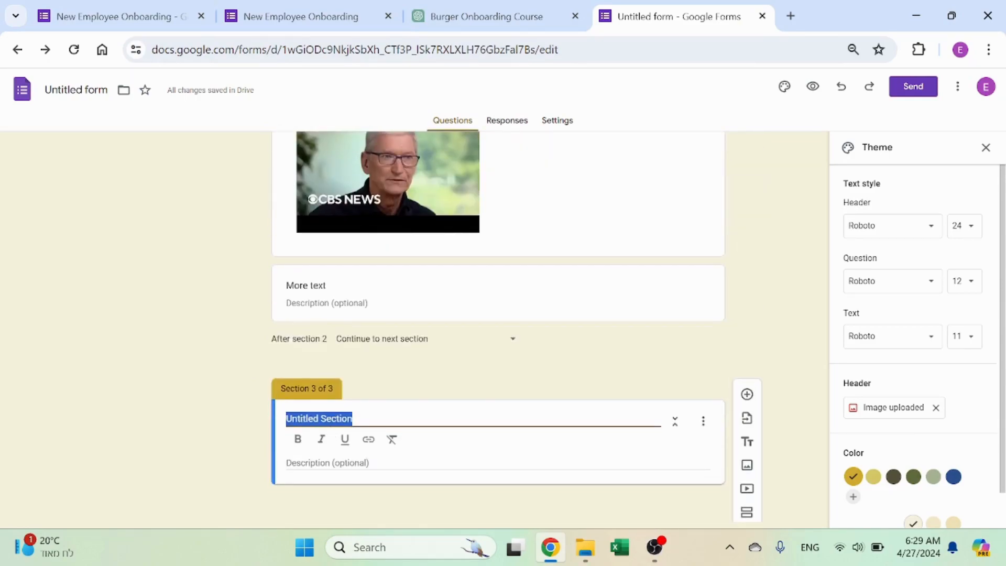
text(Menu items)
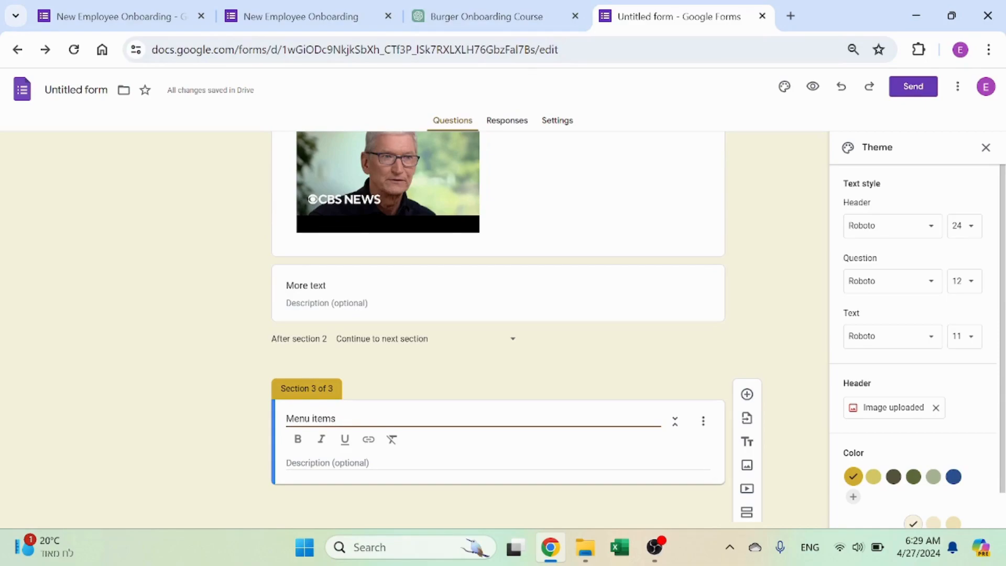
Fill in the "Menu items" section description with "Big burger" and "Fries" on separate lines
click(383, 465)
text(Big burger)
key(Return)
text(Fr)
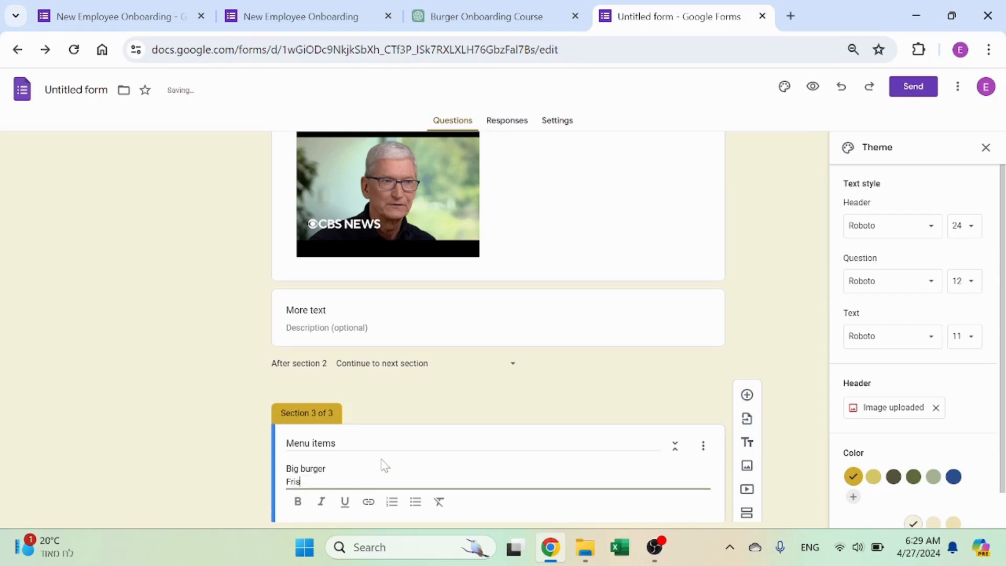
text(ies)
key(Return)
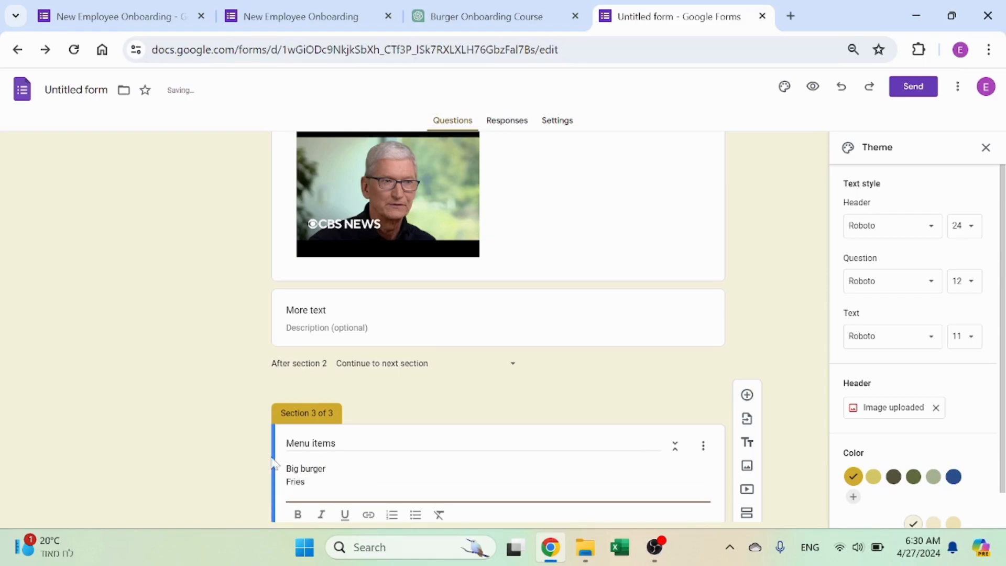
scroll(170, 460, up, 2)
scroll(181, 452, down, 3)
key(BackSpace)
click(189, 445)
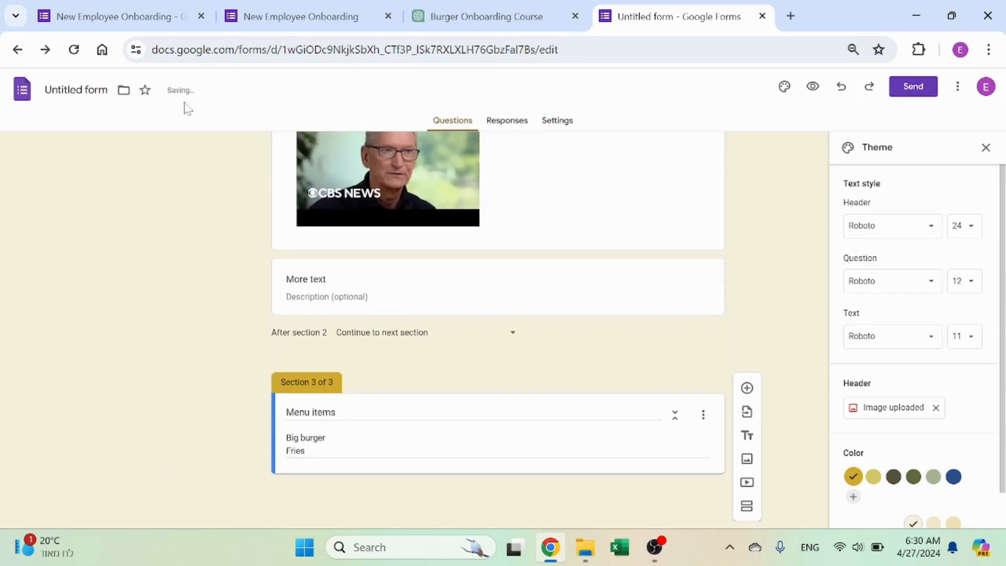
Examine the remaining sections of the finished New Employee Onboarding form, then return to the untitled form
click(156, 13)
scroll(411, 258, down, 10)
scroll(498, 325, down, 15)
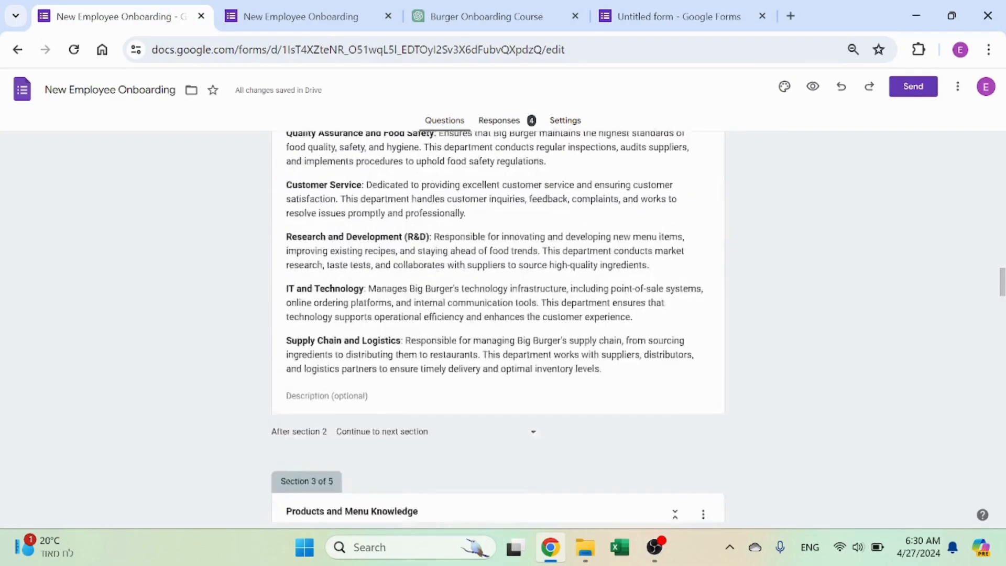
scroll(409, 341, down, 12)
scroll(433, 252, down, 7)
scroll(433, 252, down, 2)
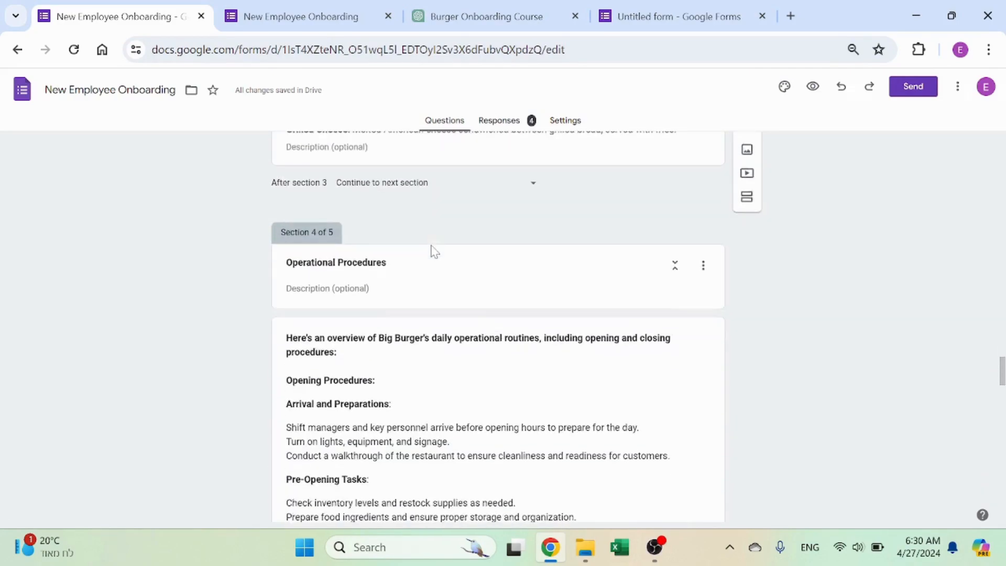
scroll(434, 251, down, 10)
scroll(387, 301, down, 15)
key(ctrl+Tab)
key(ctrl+Tab)
key(ctrl+Tab)
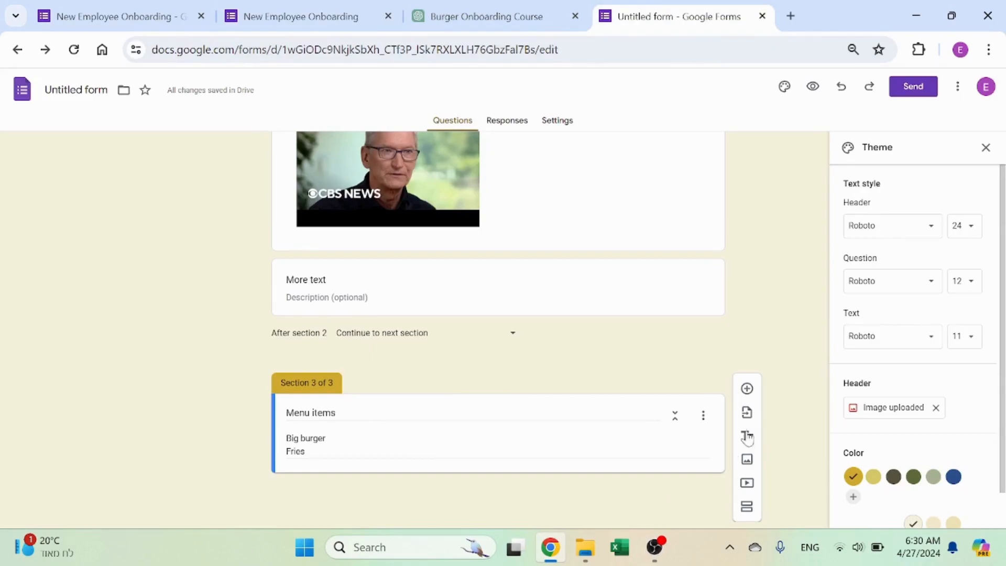
Add a multiple-choice question to the "Menu items" section that asks "Where did Big Burger launch?"
click(747, 389)
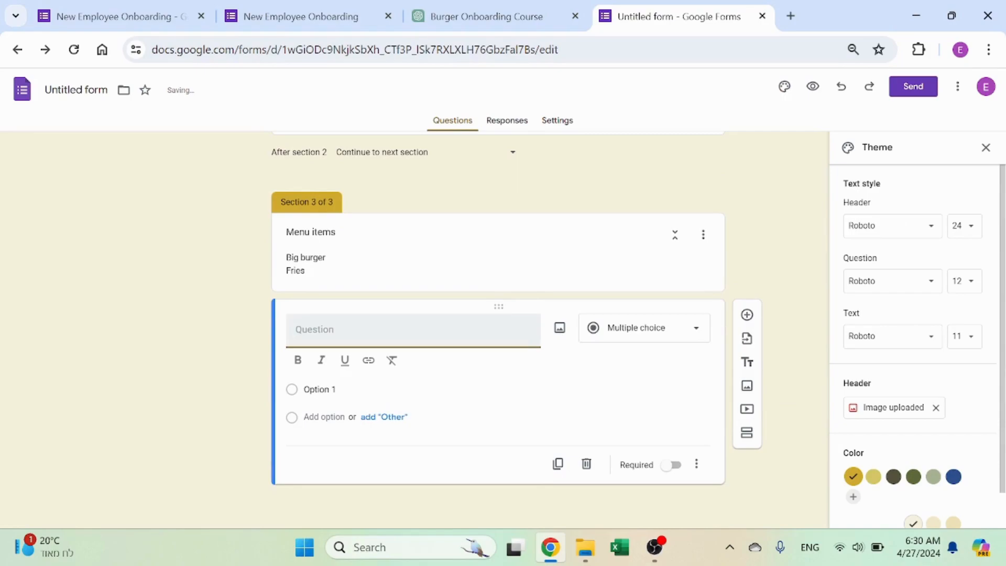
text(Where did Big Burger)
text(launch?)
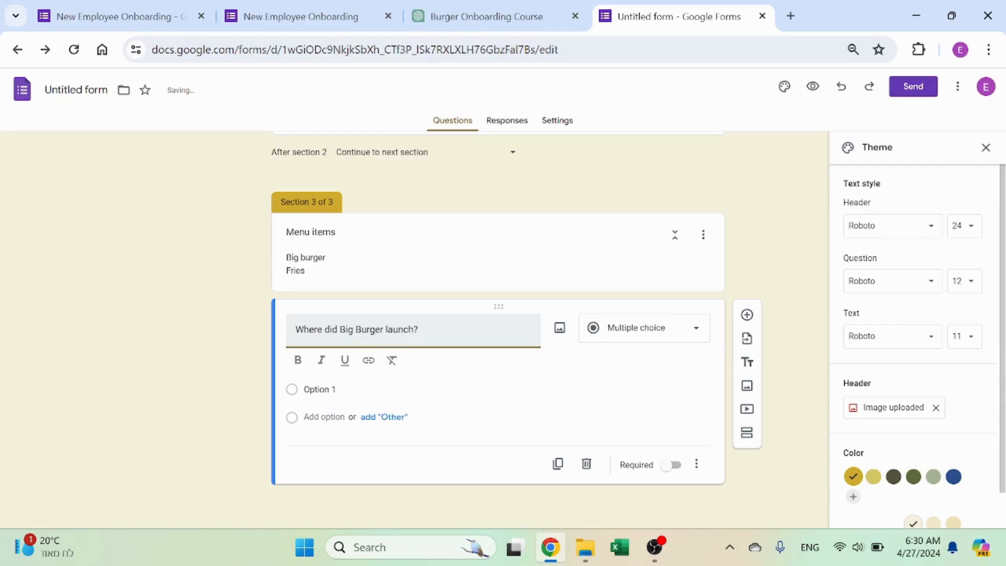
Give the Big Burger launch question the answer options New York, Boston, Chicago and Other, keeping it as multiple choice
click(324, 390)
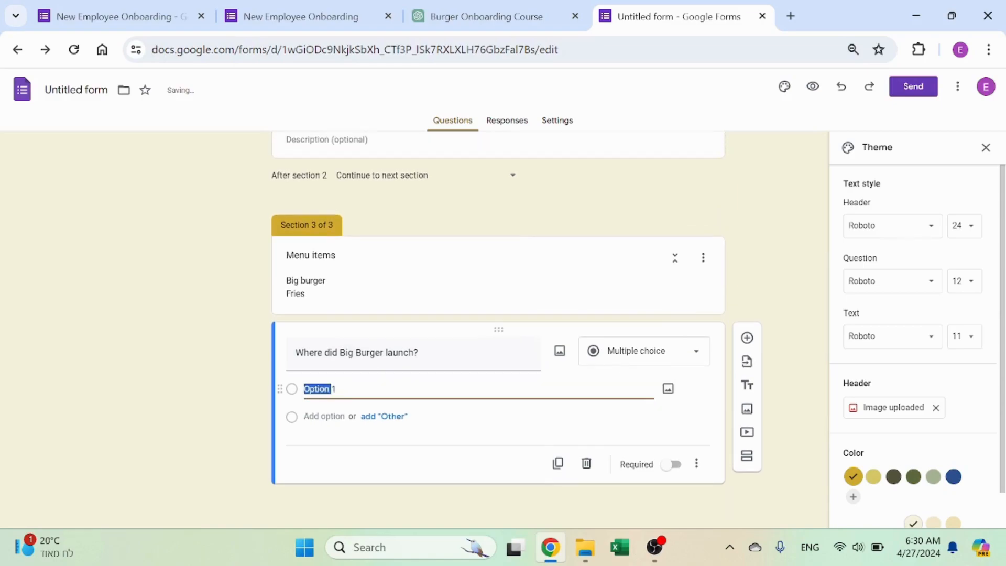
text(New York)
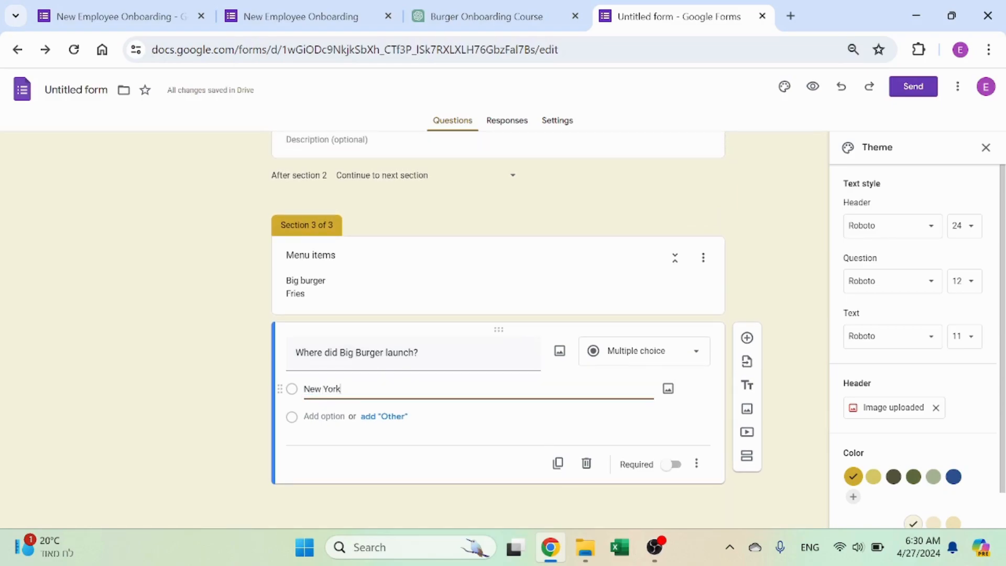
click(326, 416)
text(Boston)
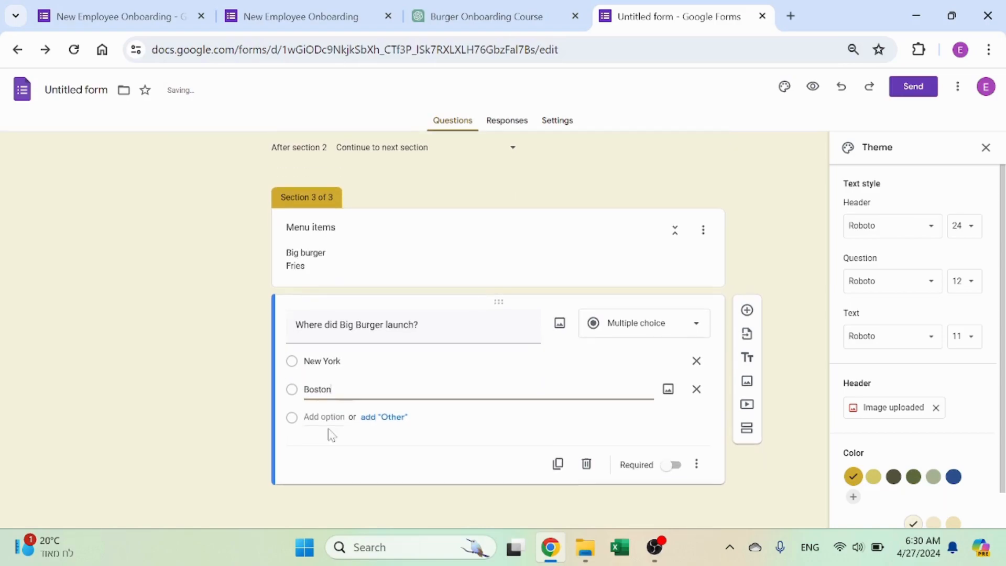
click(330, 430)
text(Chicag)
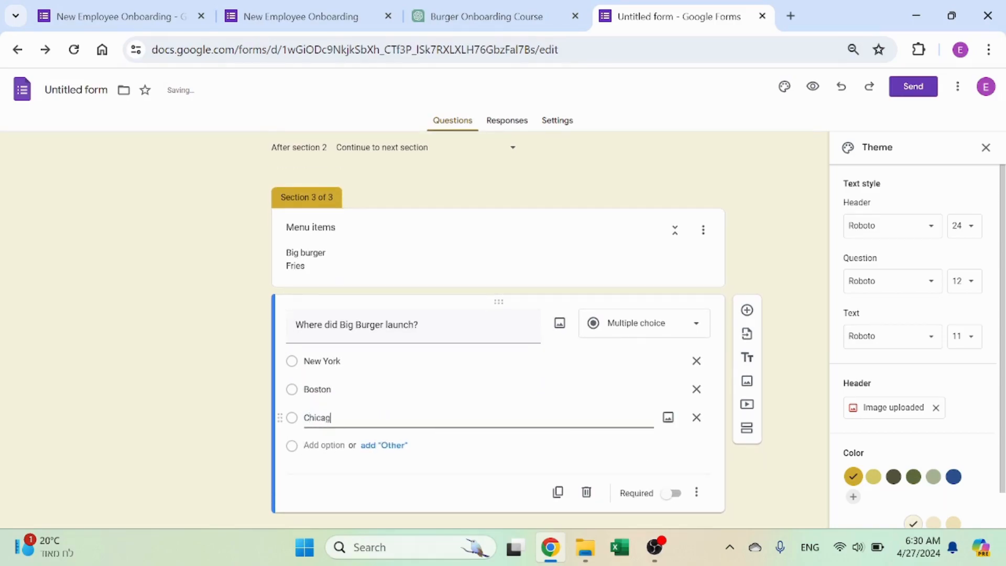
text(o)
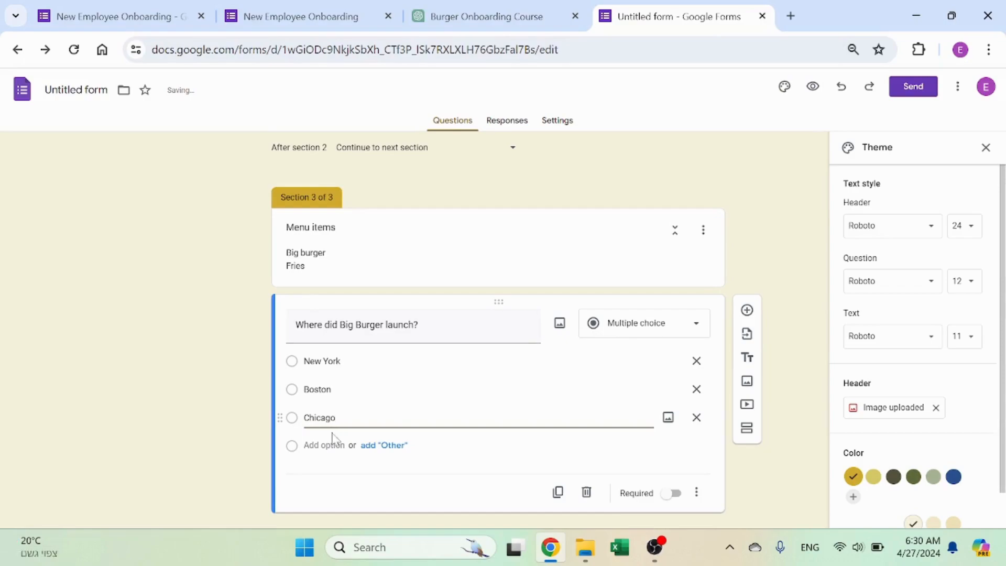
click(403, 446)
scroll(517, 442, down, 1)
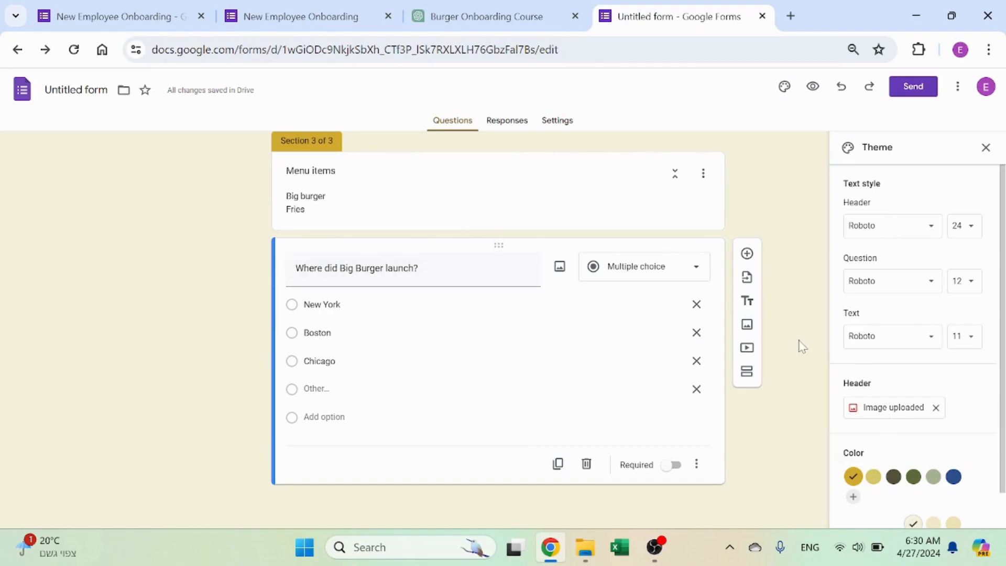
click(701, 278)
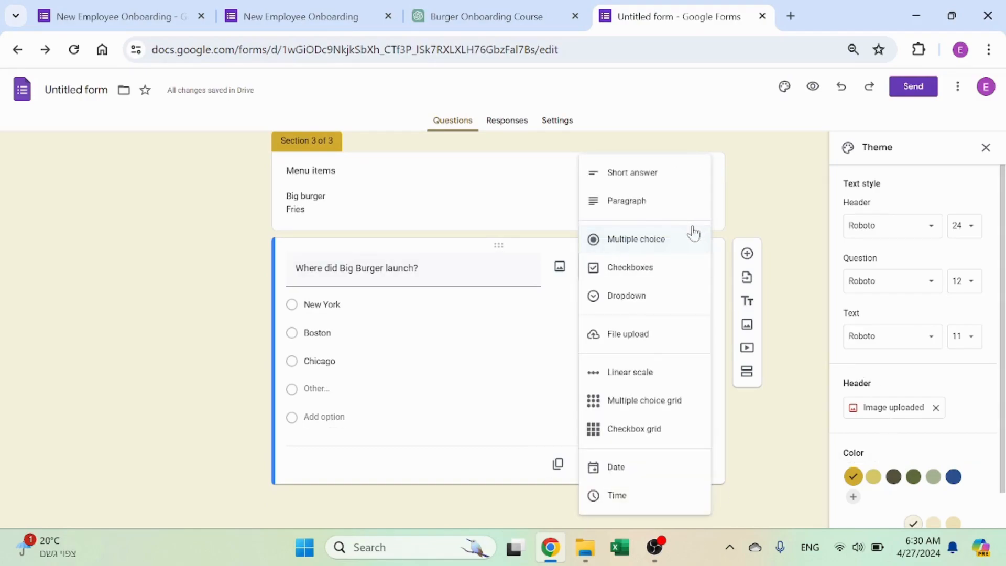
click(693, 250)
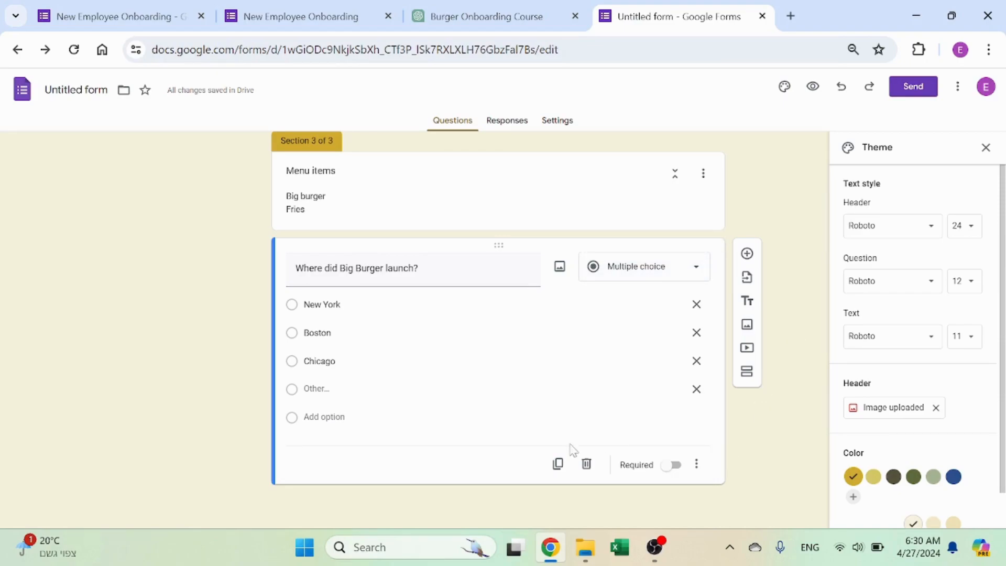
Add a fourth section to the form and move the Big Burger launch question into it
scroll(470, 320, up, 2)
scroll(471, 320, down, 1)
scroll(734, 441, down, 1)
click(747, 371)
drag(499, 244, 503, 359)
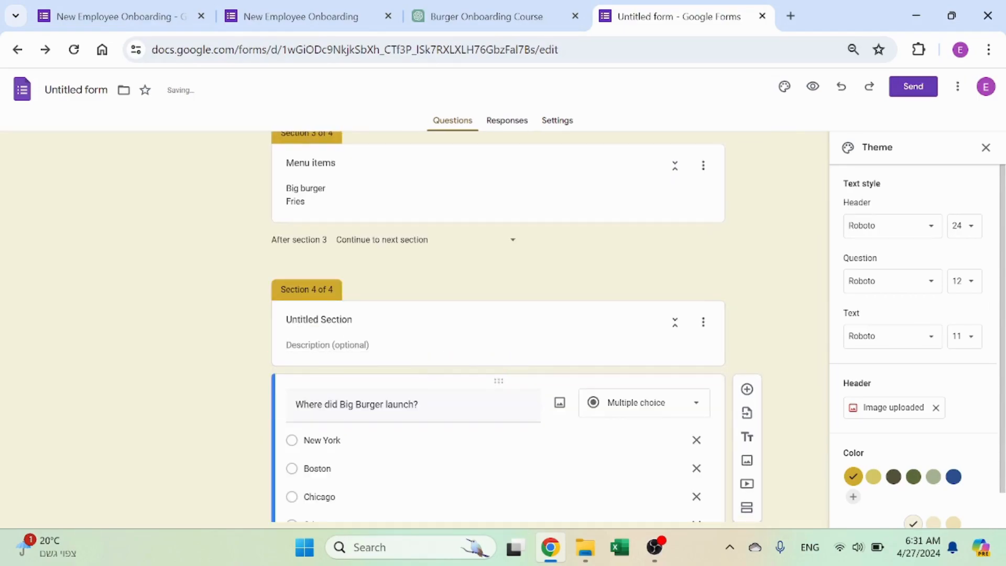
Title the fourth section "Quiz"
click(336, 319)
double_click(336, 319)
key(ctrl+a)
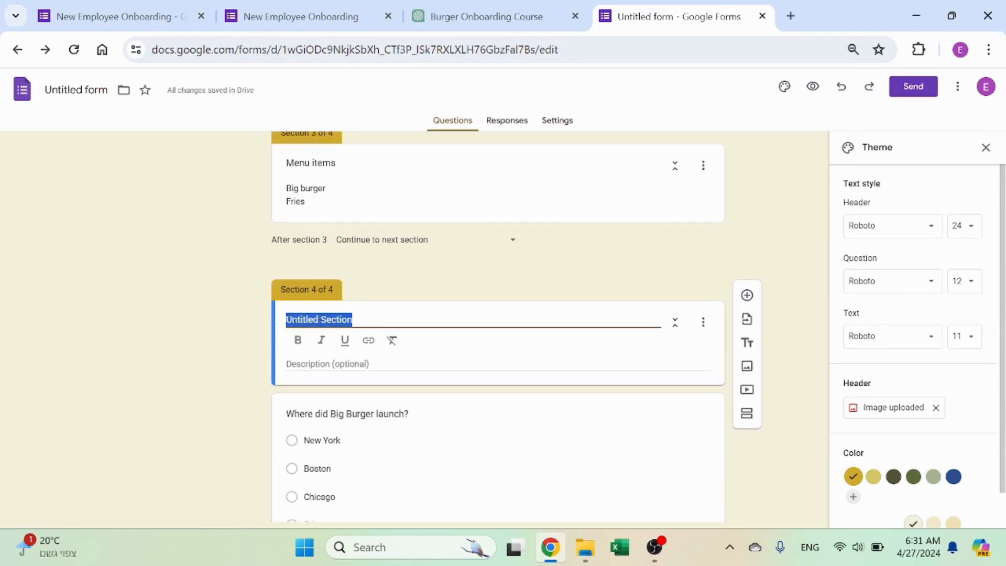
text(Quiz)
click(262, 378)
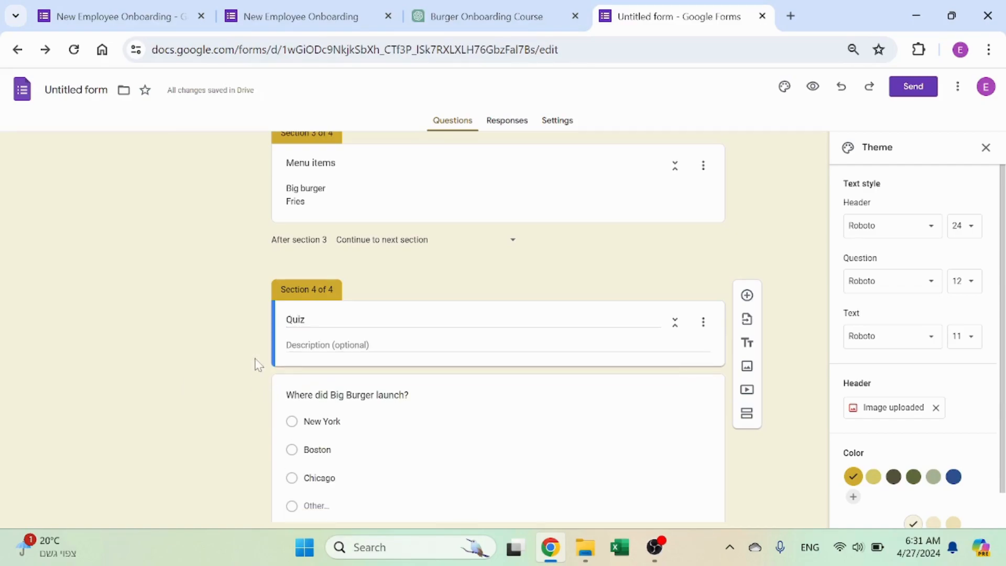
Preview the form as a respondent, agree to record the email, and advance through every section to the quiz
scroll(259, 365, up, 10)
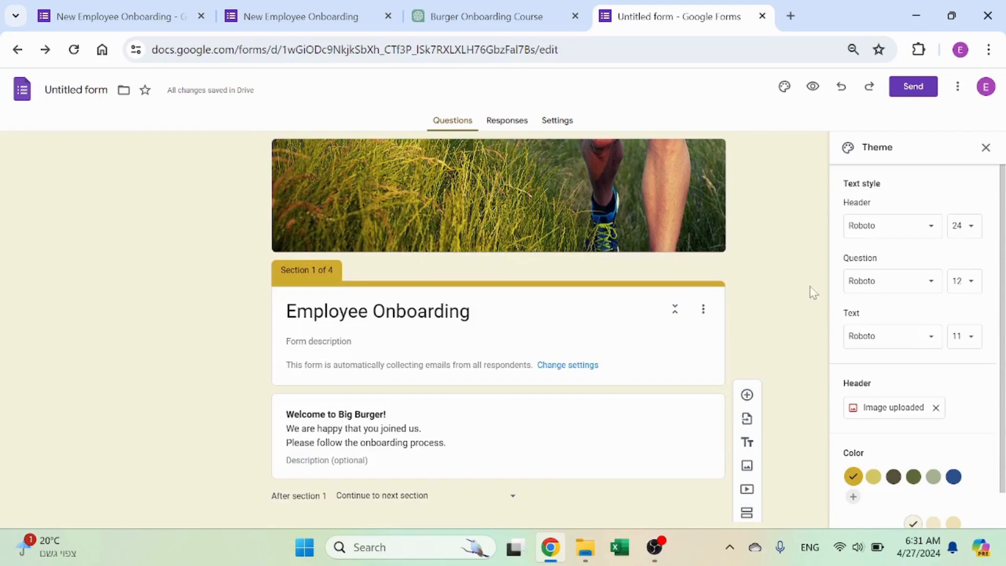
click(813, 87)
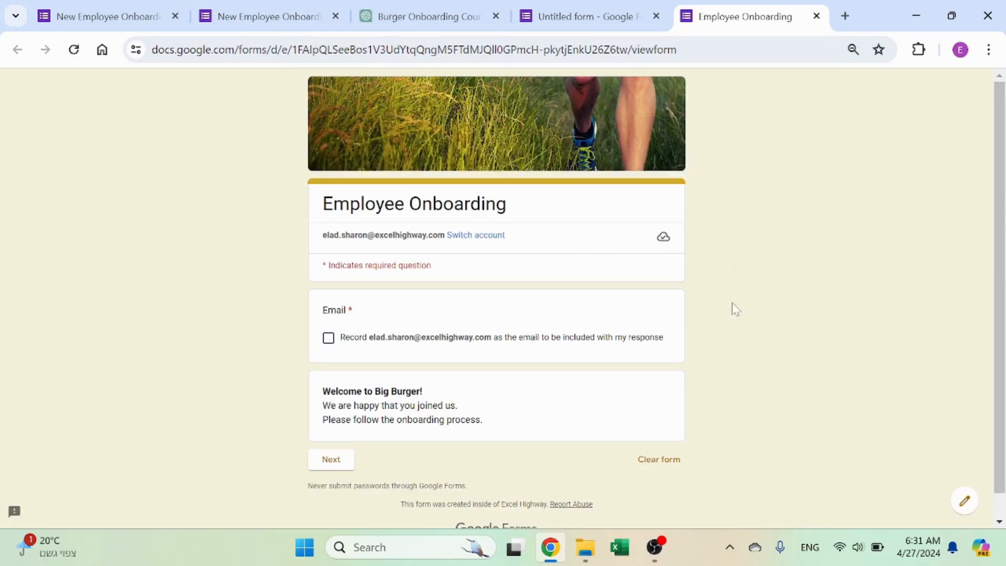
scroll(175, 237, down, 1)
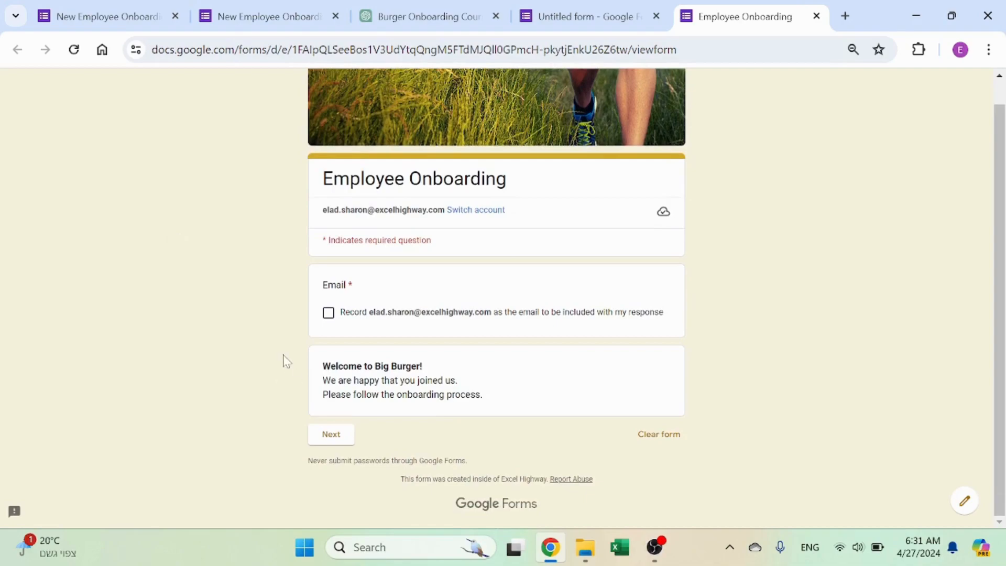
click(327, 313)
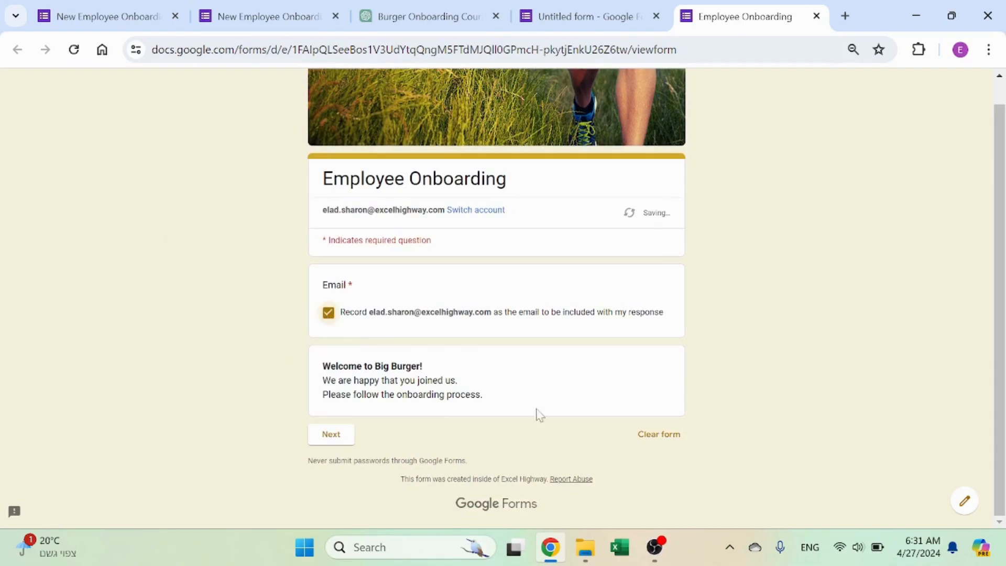
click(335, 436)
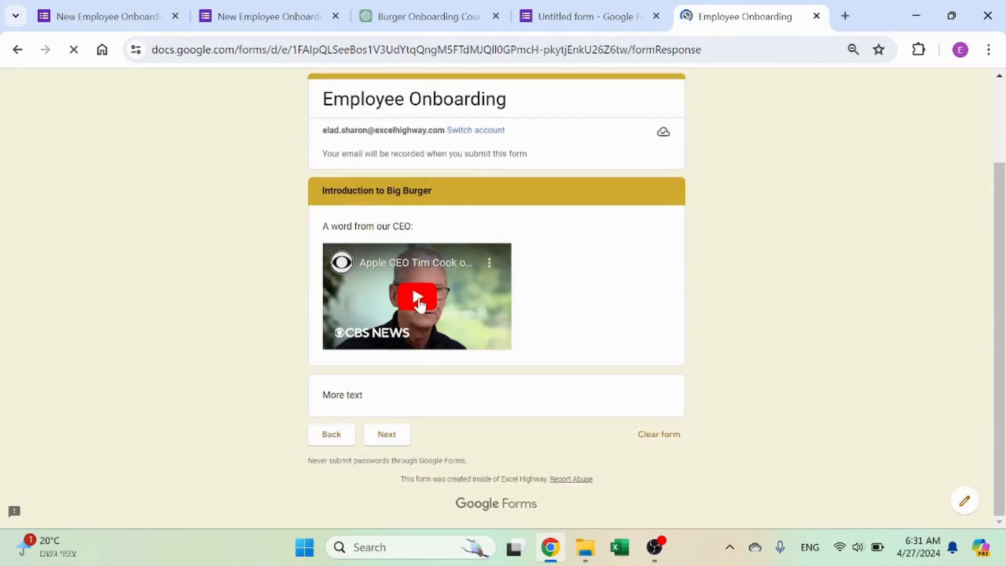
click(386, 443)
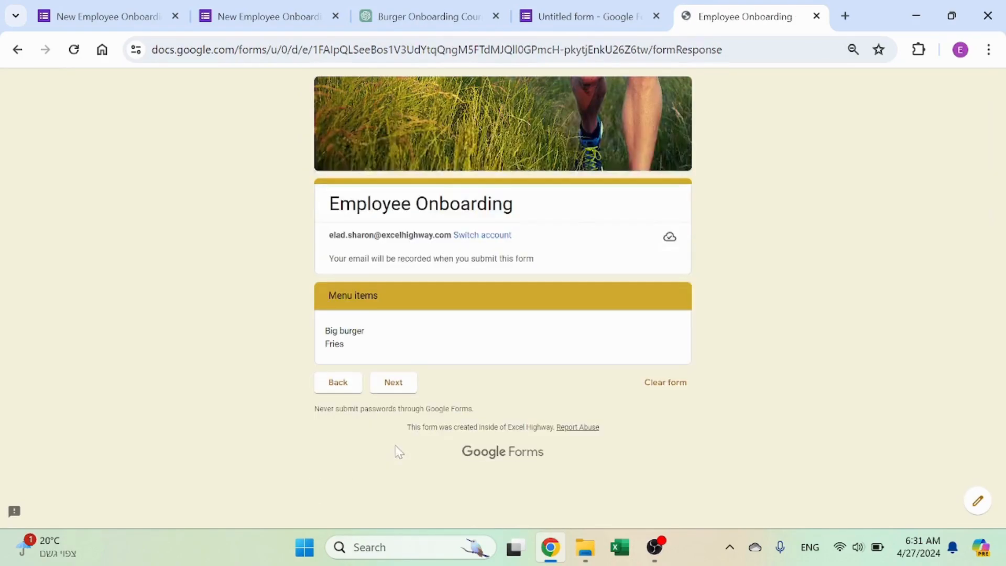
click(393, 383)
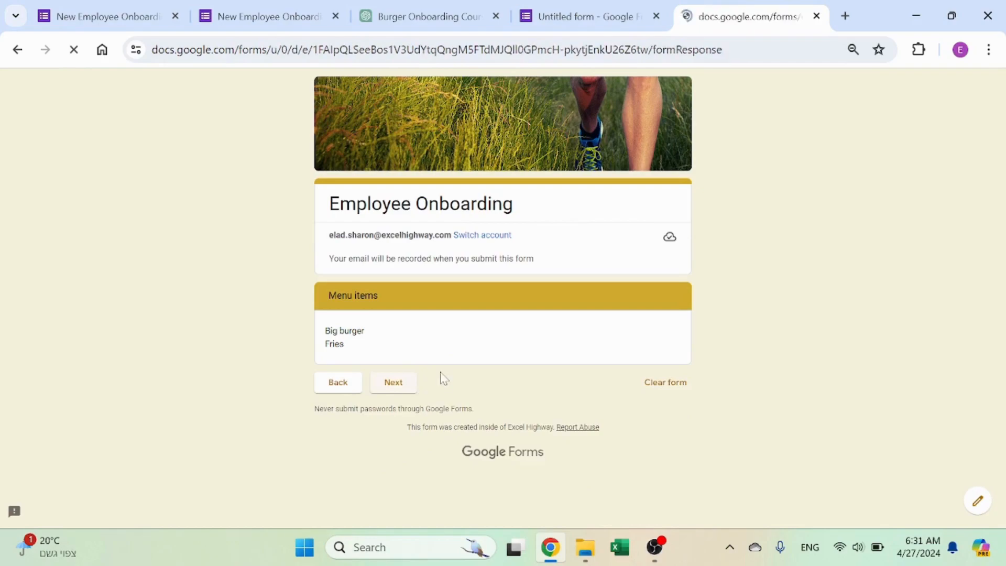
scroll(728, 493, down, 1)
Clear the previewed form's answers and close the preview
click(658, 438)
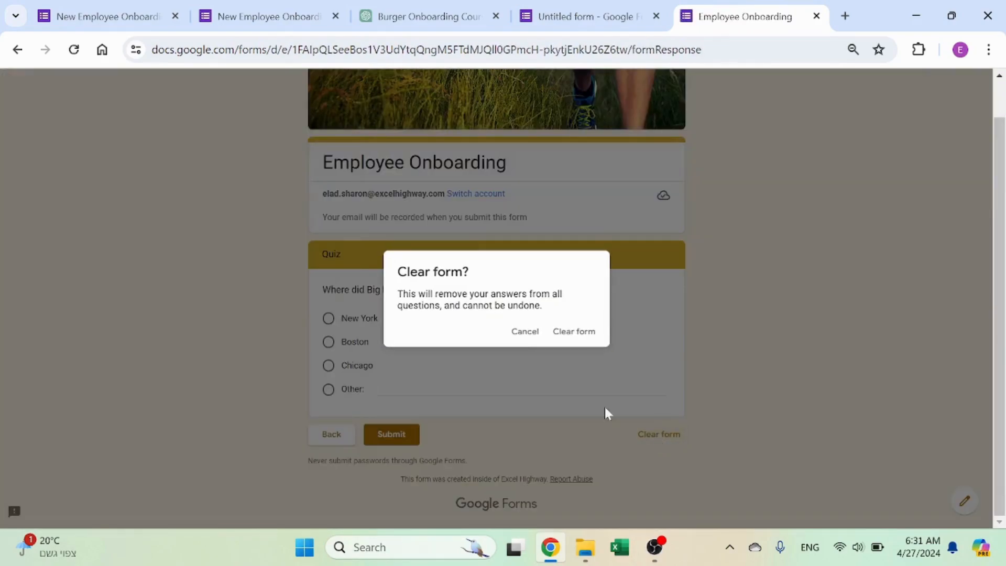
click(556, 335)
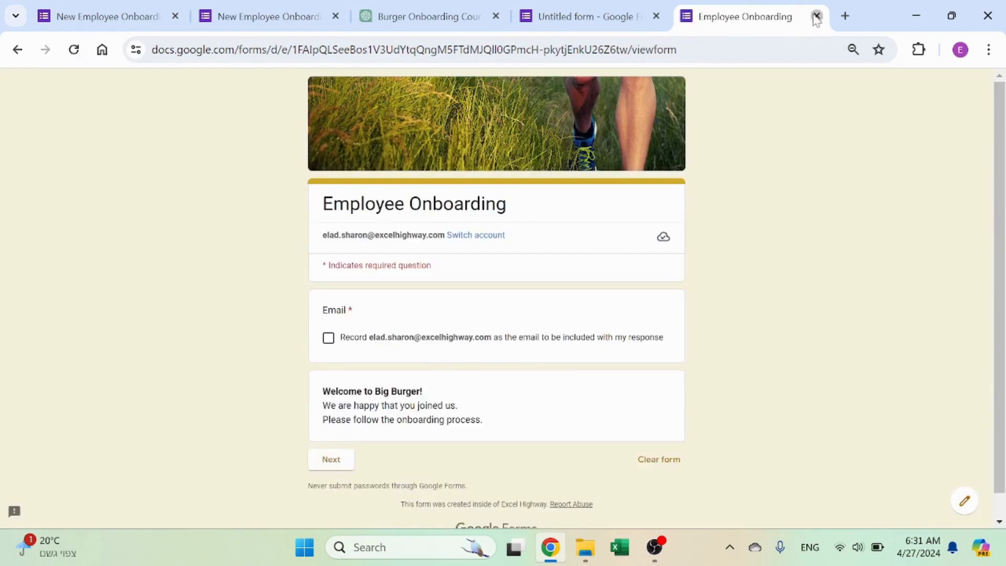
click(816, 16)
Rename the untitled form file as "Employee Onboarding"
scroll(735, 225, down, 12)
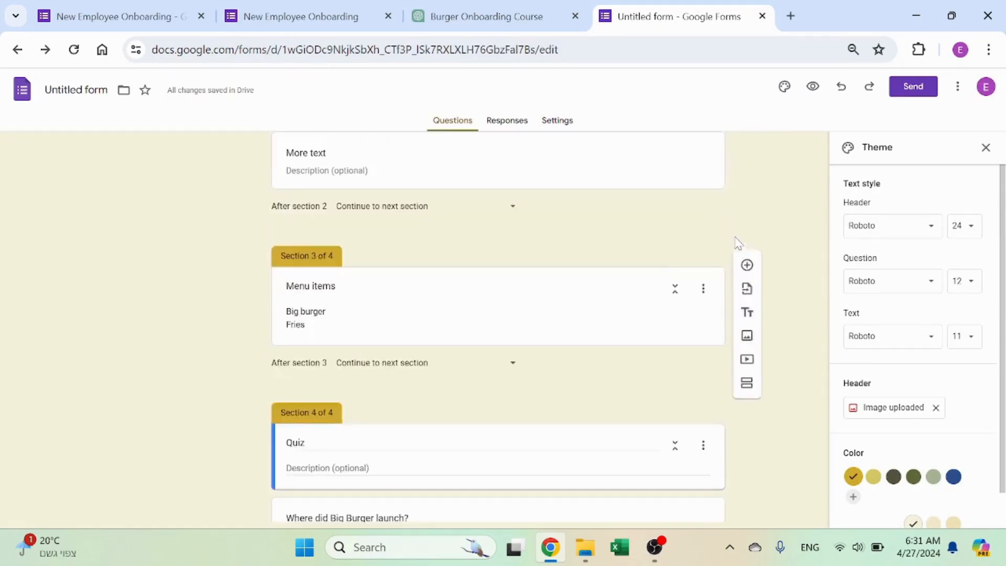
scroll(735, 242, up, 12)
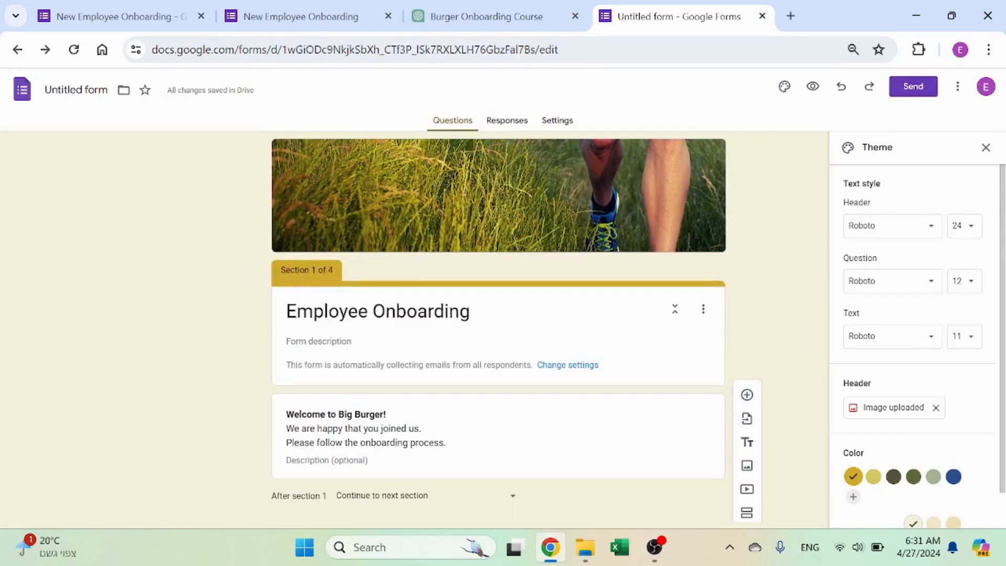
click(76, 89)
click(122, 181)
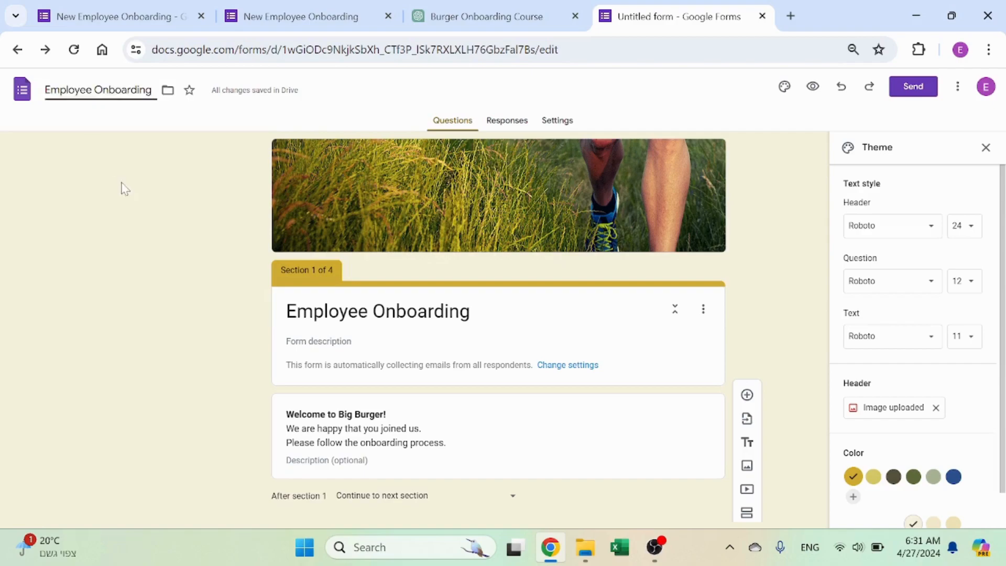
click(958, 88)
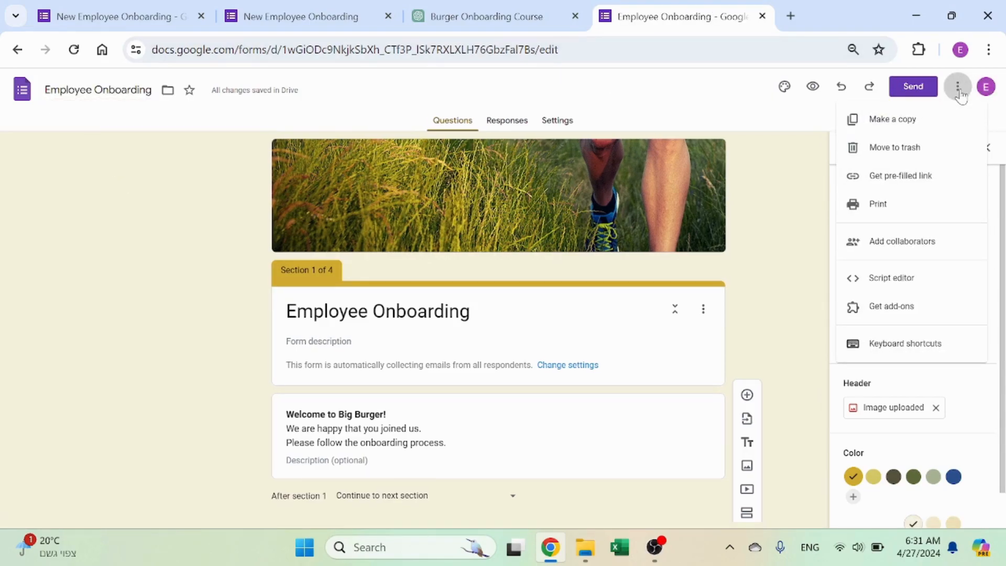
click(810, 181)
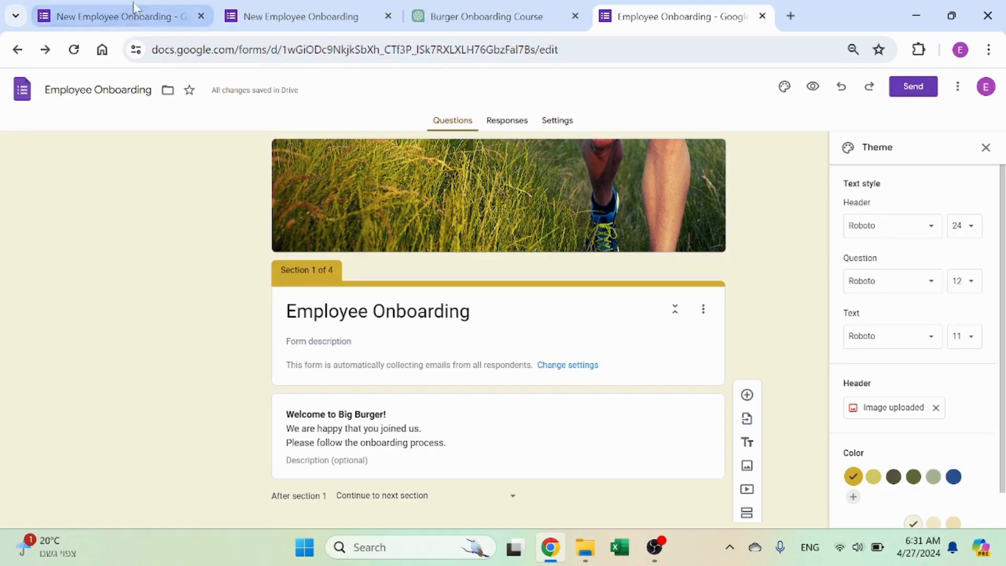
View the send options of the finished New Employee Onboarding form, then return to its first section
click(151, 15)
click(912, 88)
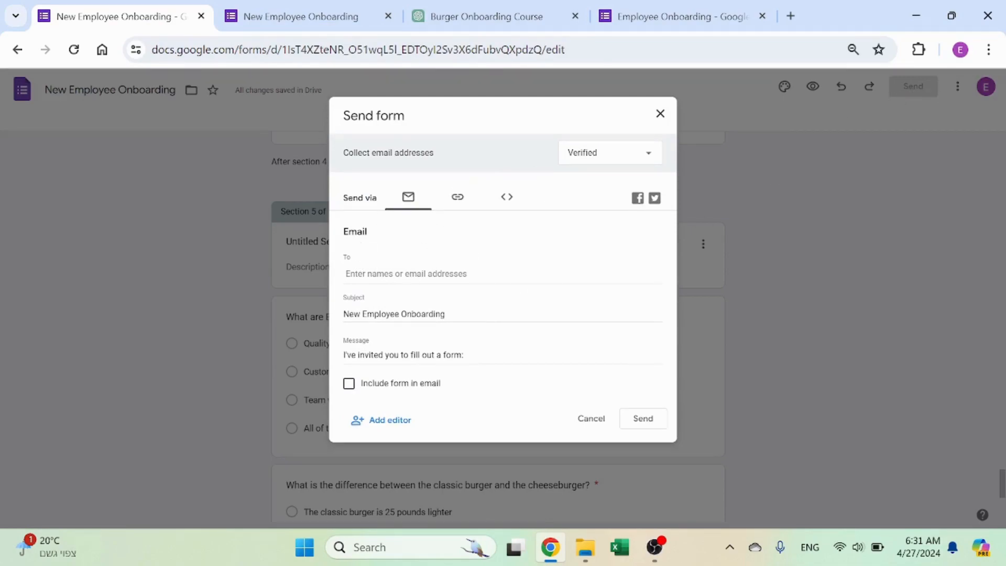
click(660, 114)
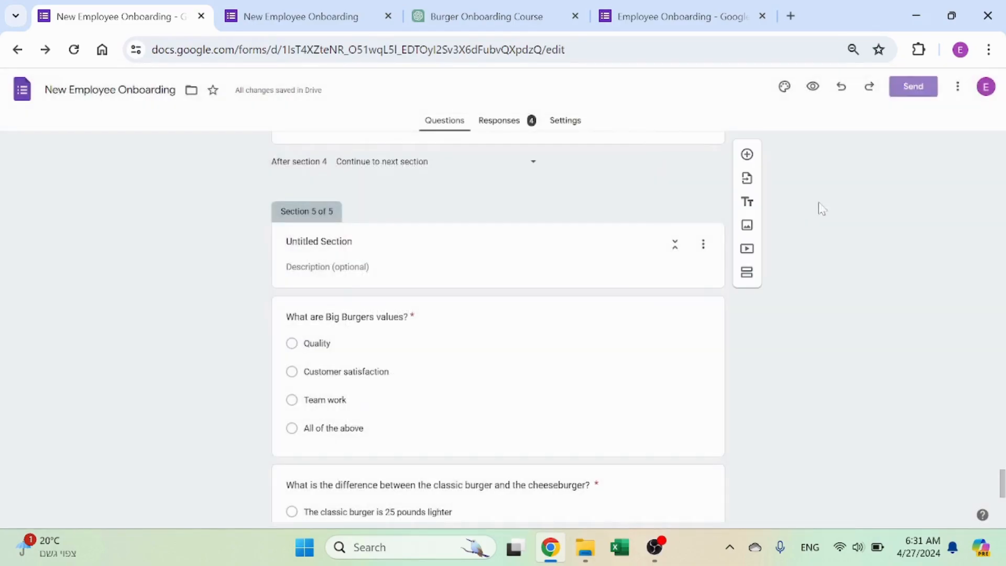
scroll(806, 308, up, 10)
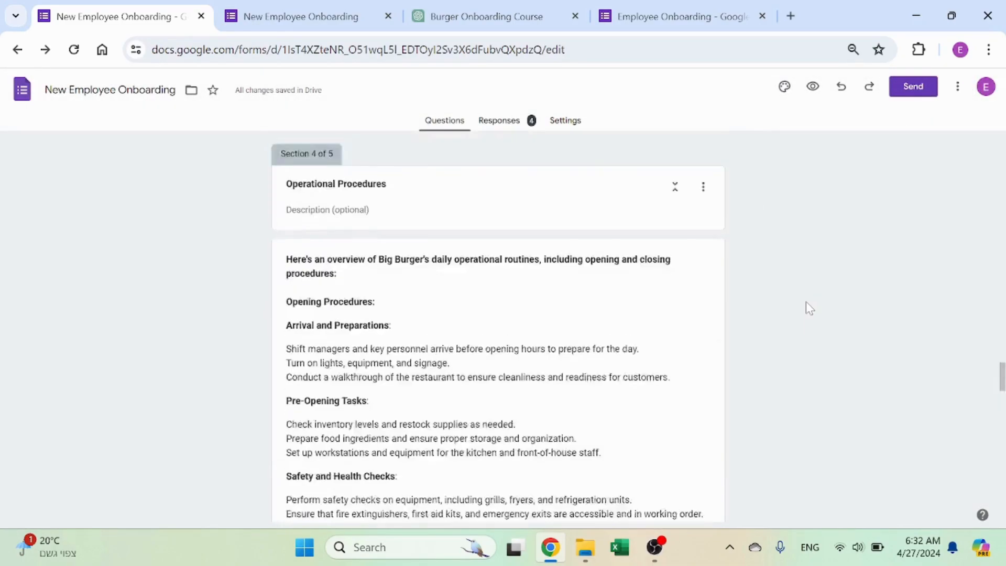
scroll(806, 308, up, 15)
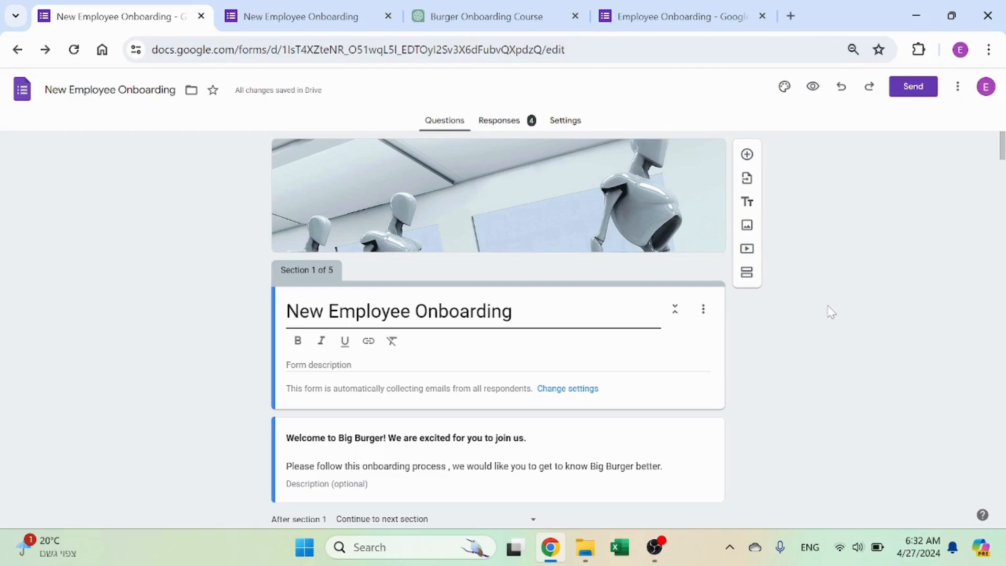
scroll(836, 301, down, 3)
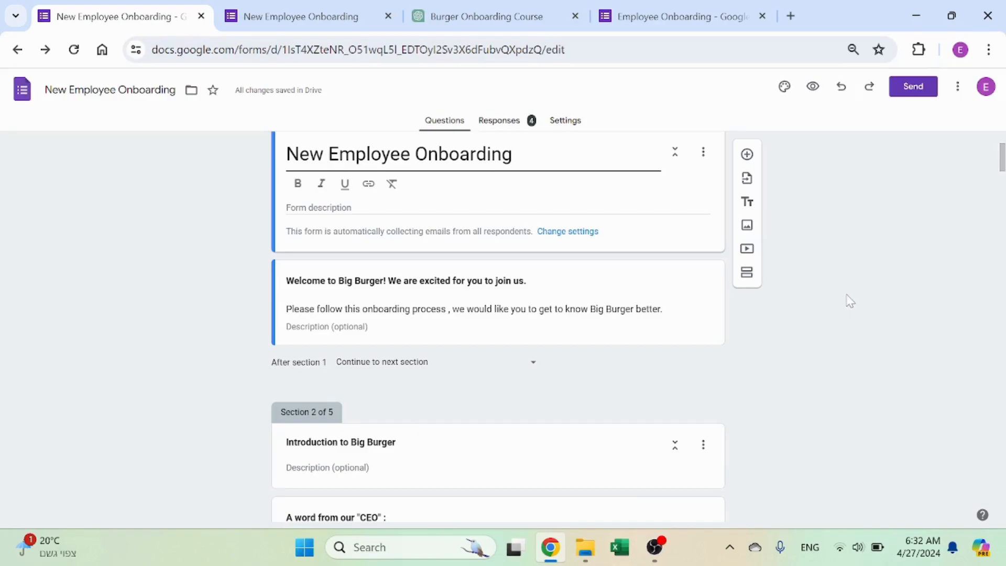
scroll(844, 301, up, 2)
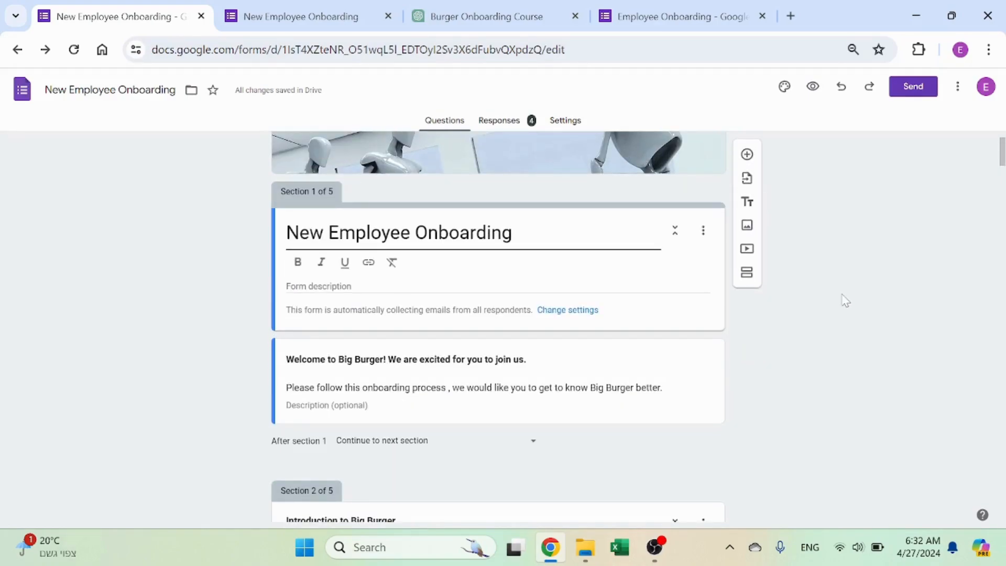